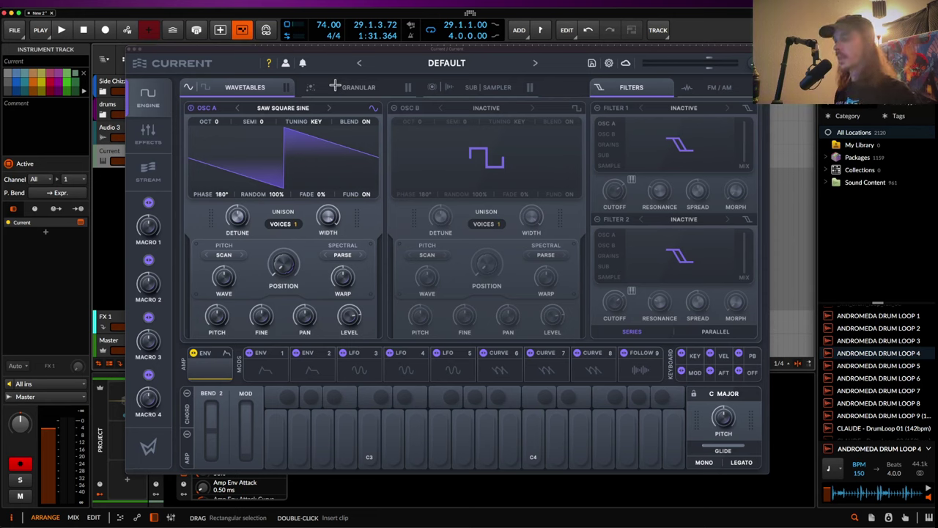
- Set oscillator A's phase randomization to 0% and raise its wavetable position until the waveform is a sine
double_click(273, 194)
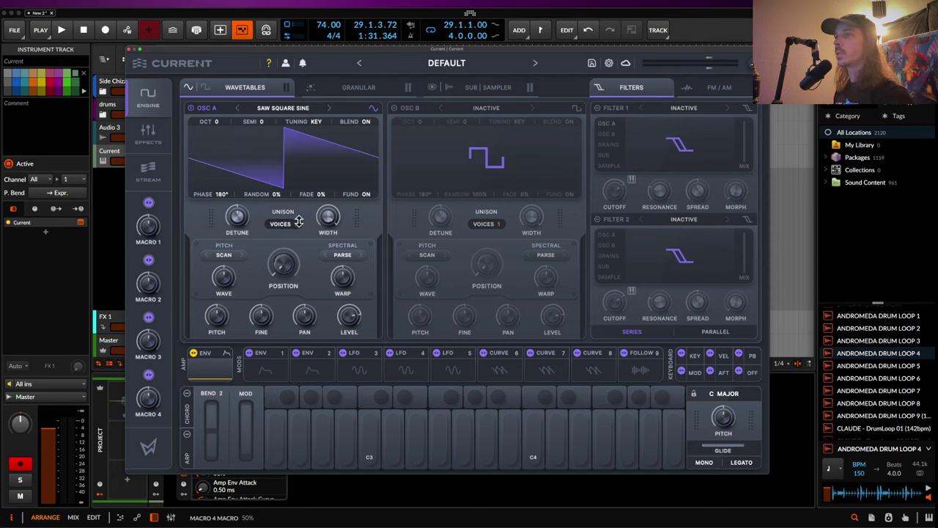
left_click_drag(287, 262, 308, 87)
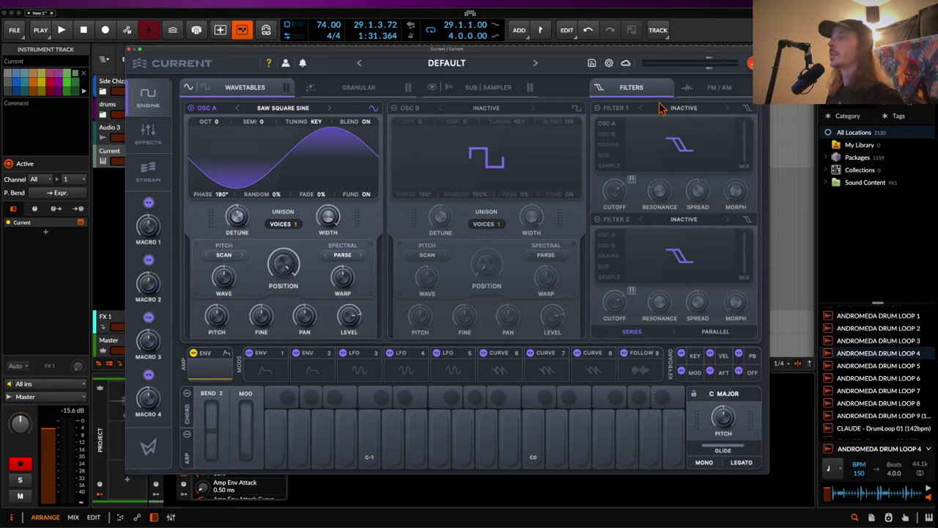
- Enable oscillator B and load the Reversal wavetable into it
left_click(395, 110)
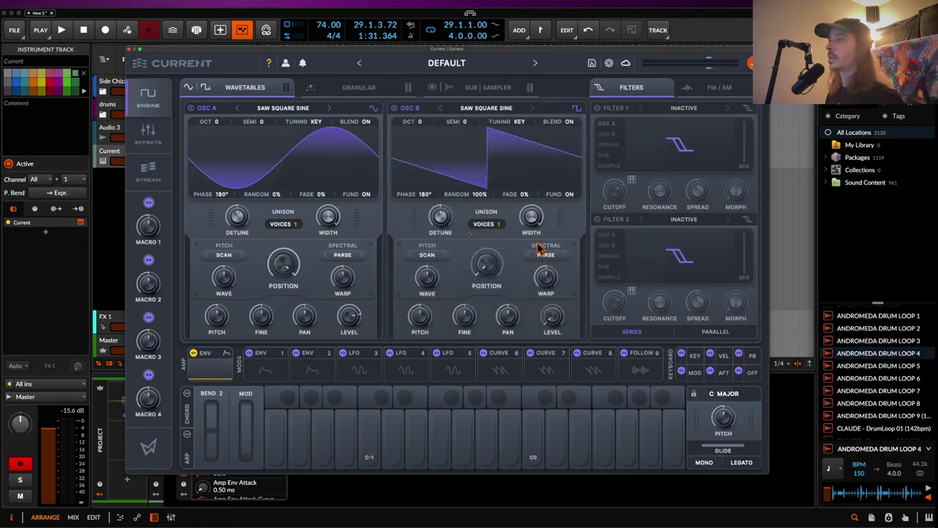
left_click(486, 108)
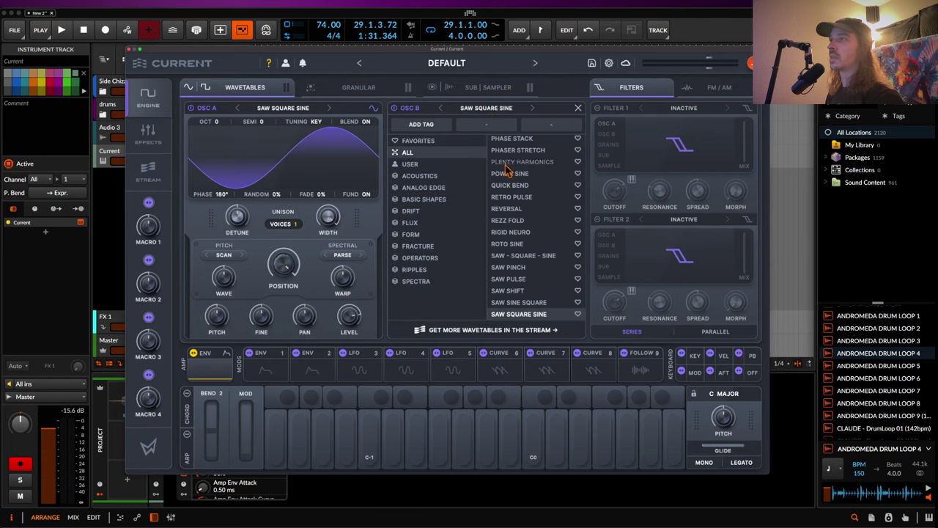
left_click(513, 211)
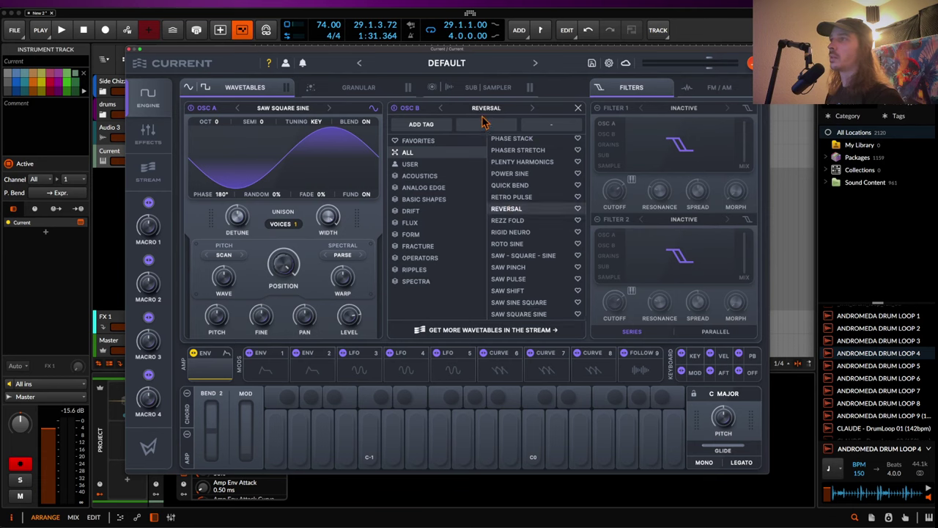
left_click(486, 110)
- Set oscillator B's wavetable position to 68% and its spectral warp to 40%, with the wave scan amount raised
left_click_drag(486, 268, 479, 202)
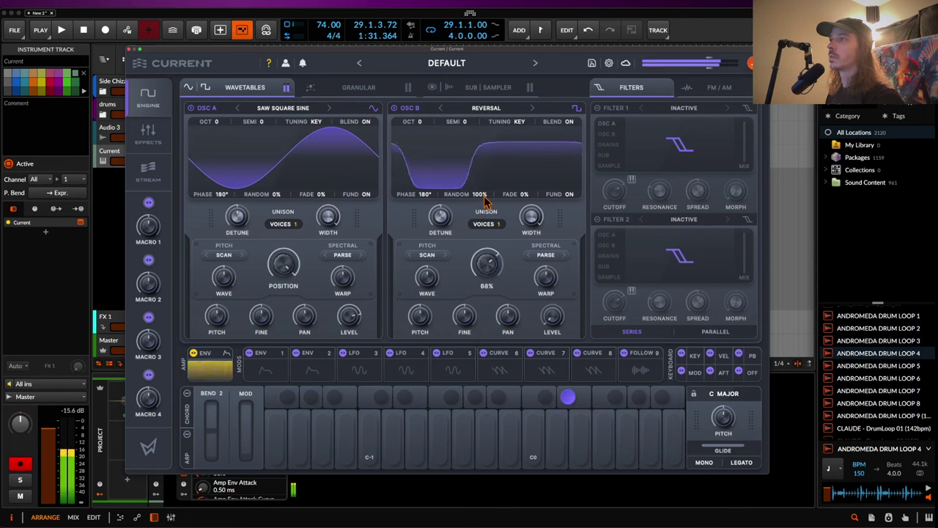
mouse_move(429, 276)
left_mouse_down()
mouse_move(431, 256)
mouse_move(432, 264)
left_mouse_up()
left_click_drag(548, 288, 548, 269)
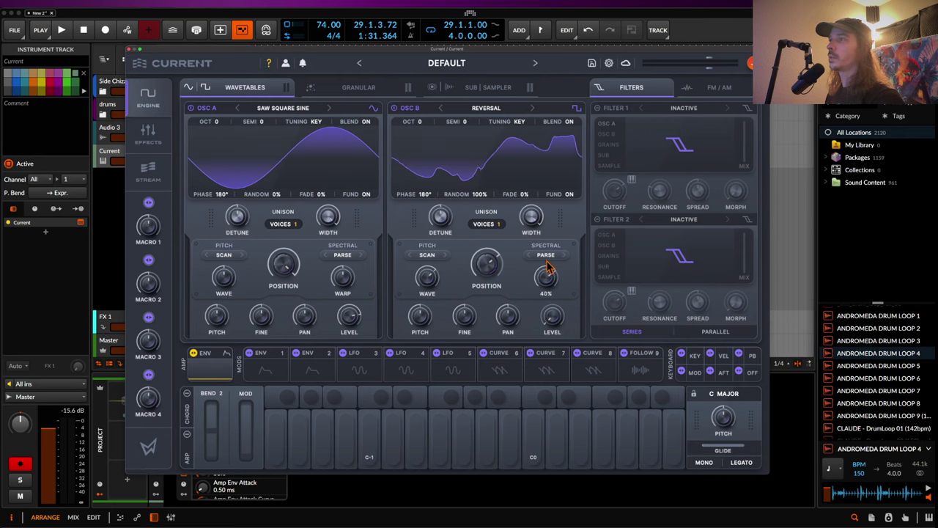
- Frequency-modulate oscillator A from oscillator B, raising the FM amount and setting oscillator B's octave to +1
left_click(692, 91)
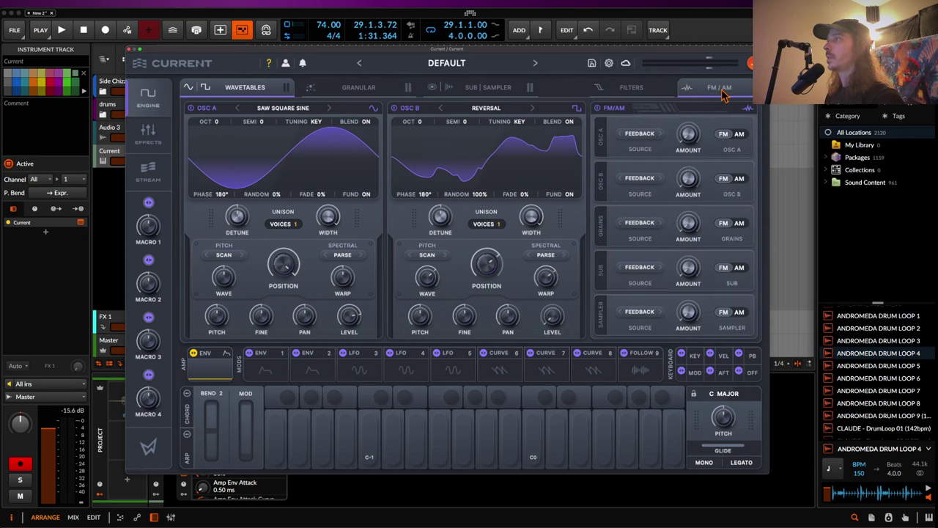
left_click(640, 134)
left_click(653, 162)
left_click_drag(691, 146, 689, 114)
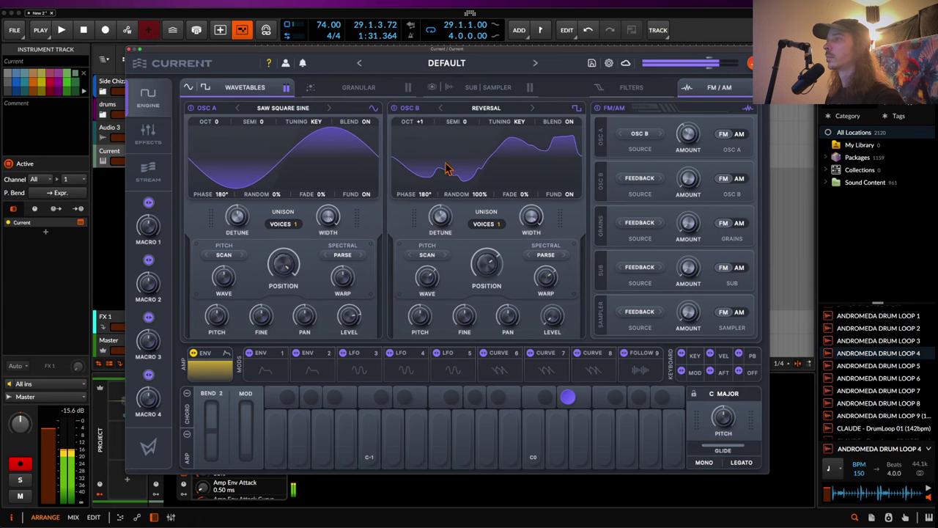
- Fine-tune oscillator B's wavetable position and lower its wave scan amount
mouse_move(485, 269)
left_mouse_down()
mouse_move(486, 258)
mouse_move(489, 314)
mouse_move(477, 255)
left_mouse_up()
left_click_drag(427, 277, 414, 315)
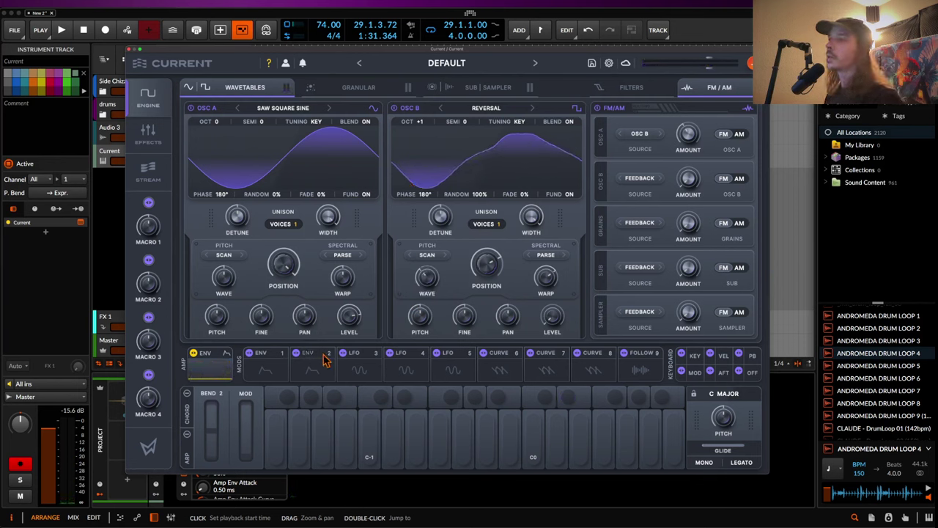
- Assign LFO 3 to oscillator B's wave scan amount and increase the LFO's synced rate
left_click(359, 355)
left_click(359, 310)
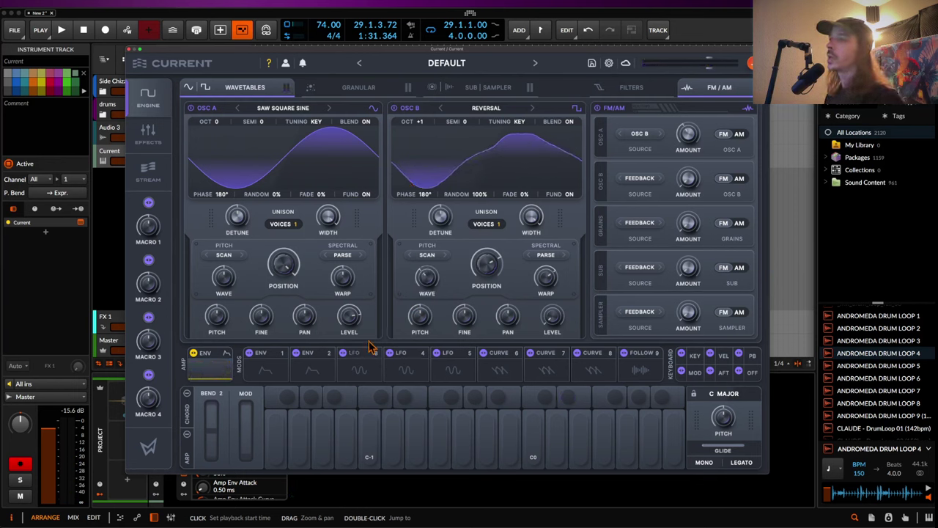
left_click(374, 355)
left_click(344, 354)
left_click(343, 355)
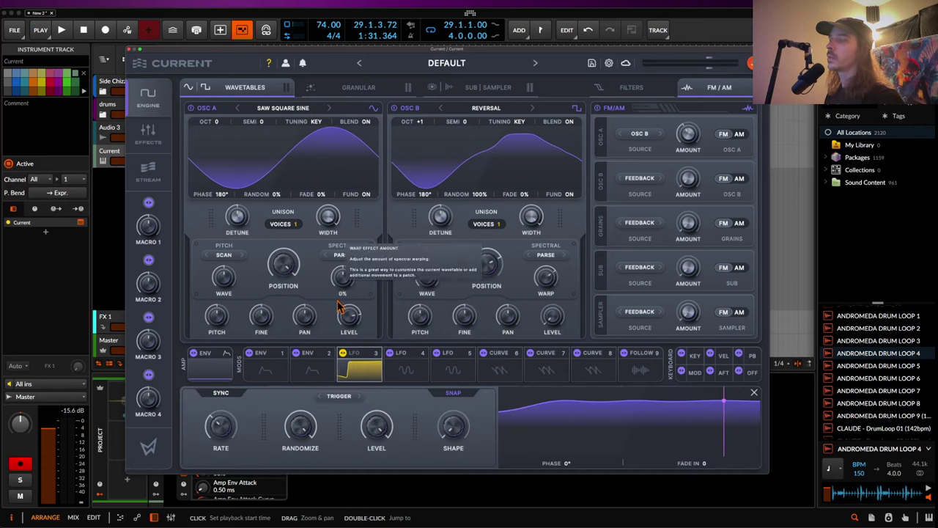
left_click_drag(342, 352, 411, 242)
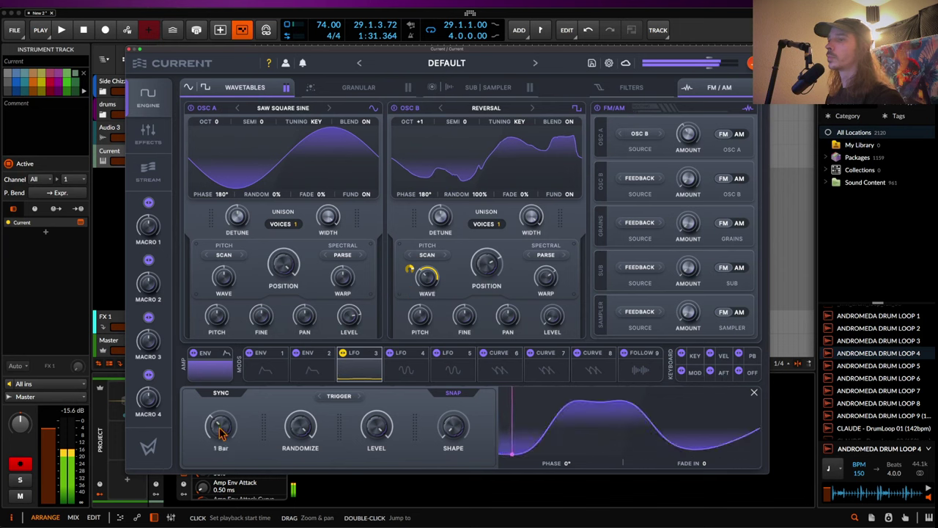
left_click_drag(220, 424, 218, 415)
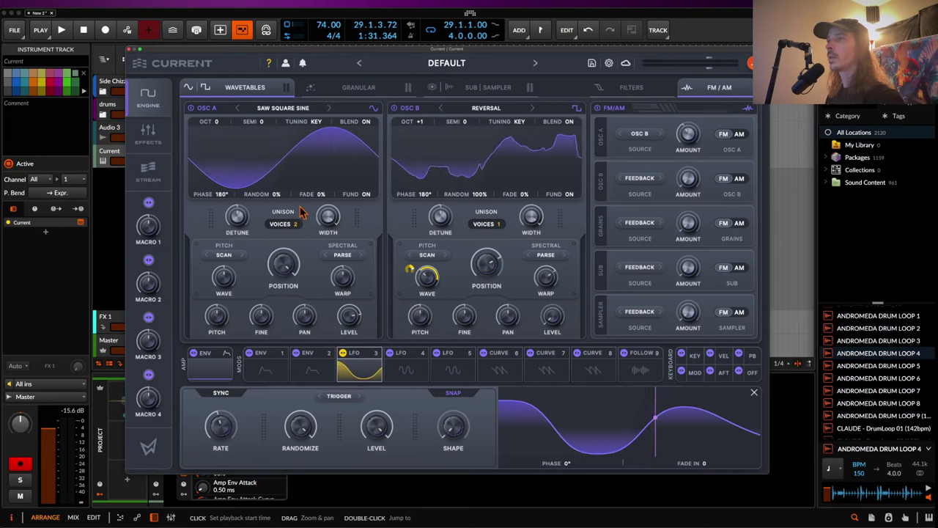
- Reduce the stereo width of oscillator A's 2 unison voices and fine-tune its FM amount
left_click_drag(327, 214, 326, 264)
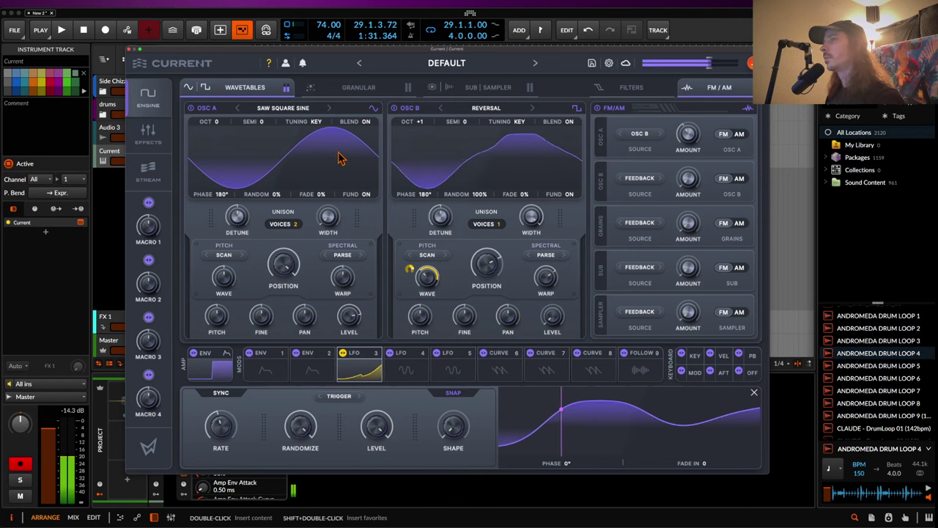
mouse_move(686, 137)
left_mouse_down()
mouse_move(682, 117)
mouse_move(683, 136)
left_mouse_up()
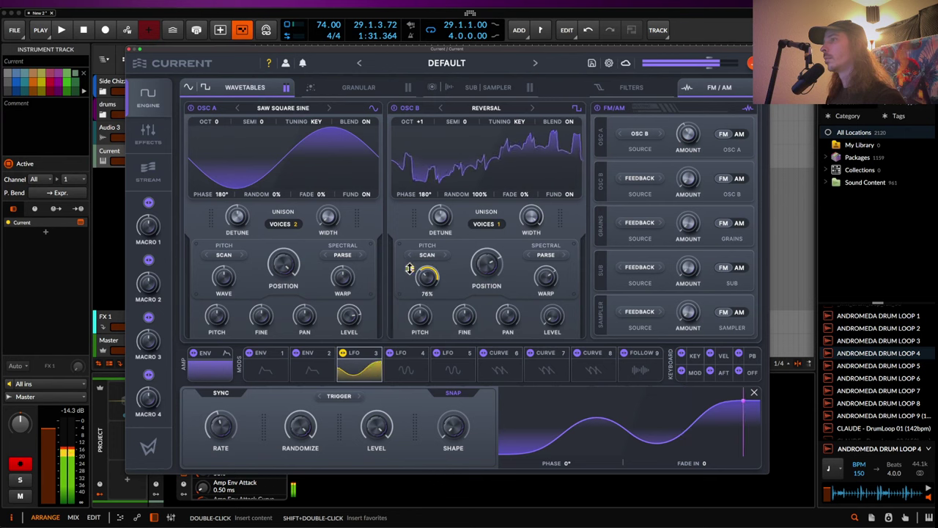
- Reduce LFO 3's modulation depth on oscillator B's wave scan and lower that oscillator's wavetable position and spectral warp
left_click_drag(408, 269, 409, 282)
mouse_move(496, 277)
left_click_drag(496, 277, 482, 346)
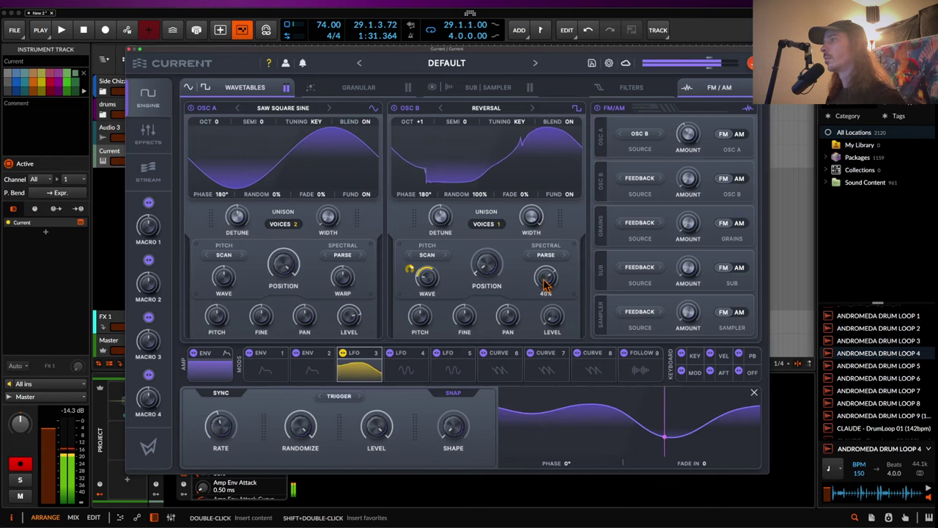
left_click_drag(544, 278, 545, 338)
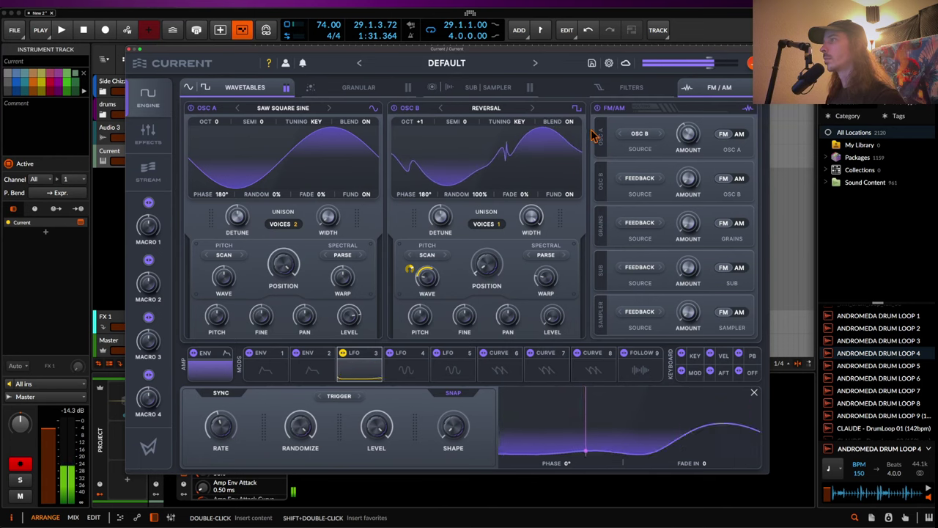
- Enable Filter 1 for oscillator A
left_click(633, 89)
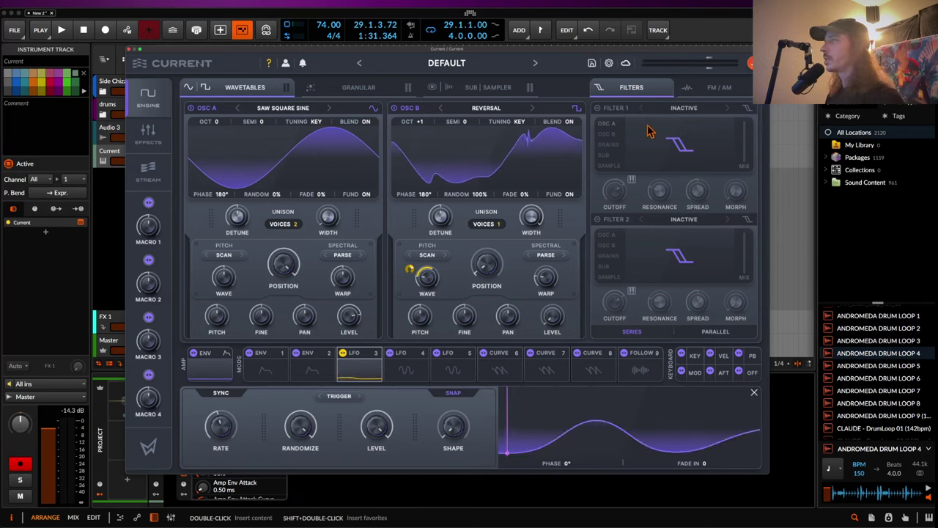
left_click(606, 123)
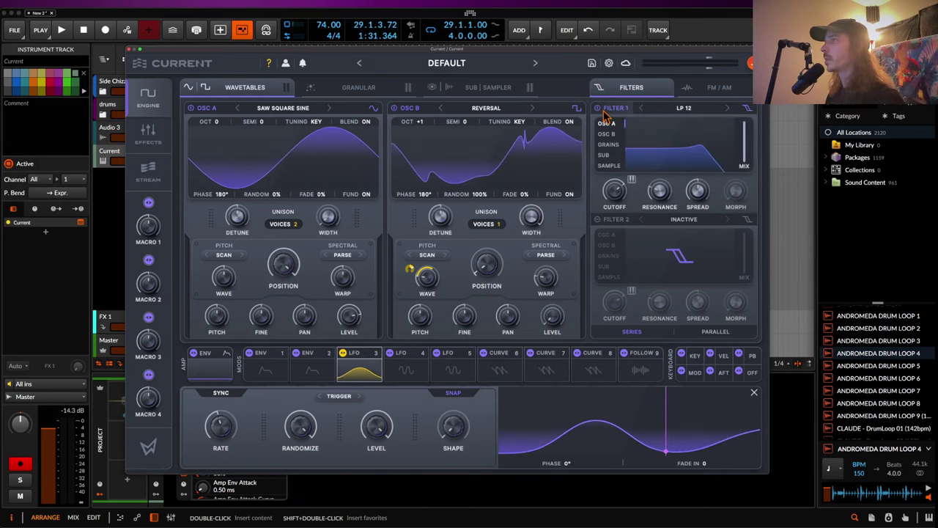
- Try the Morph 12 type on Filter 1 and browse the other filter categories
left_click(676, 111)
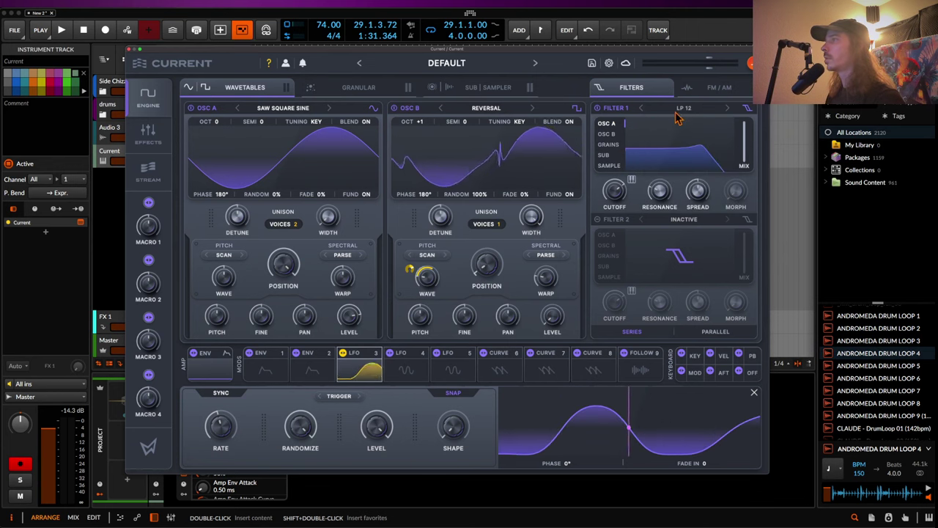
mouse_move(678, 137)
left_click(769, 143)
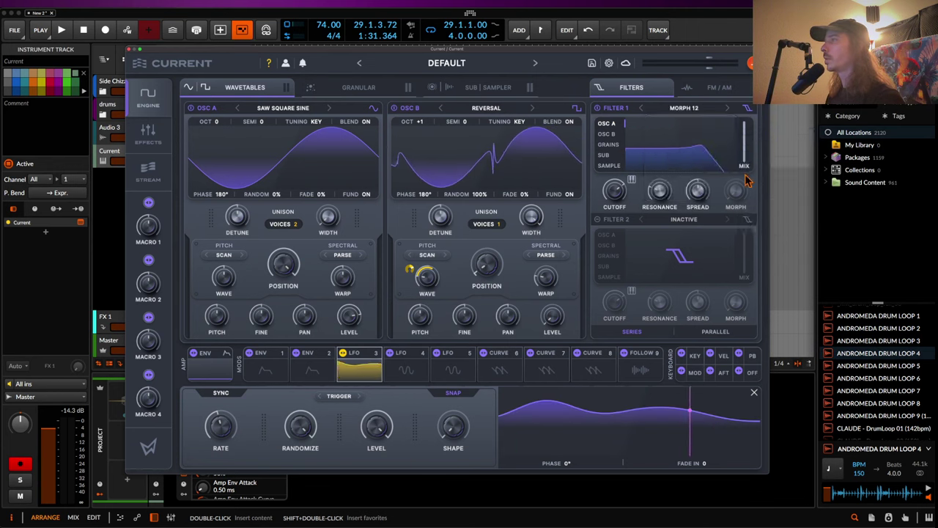
left_click(671, 110)
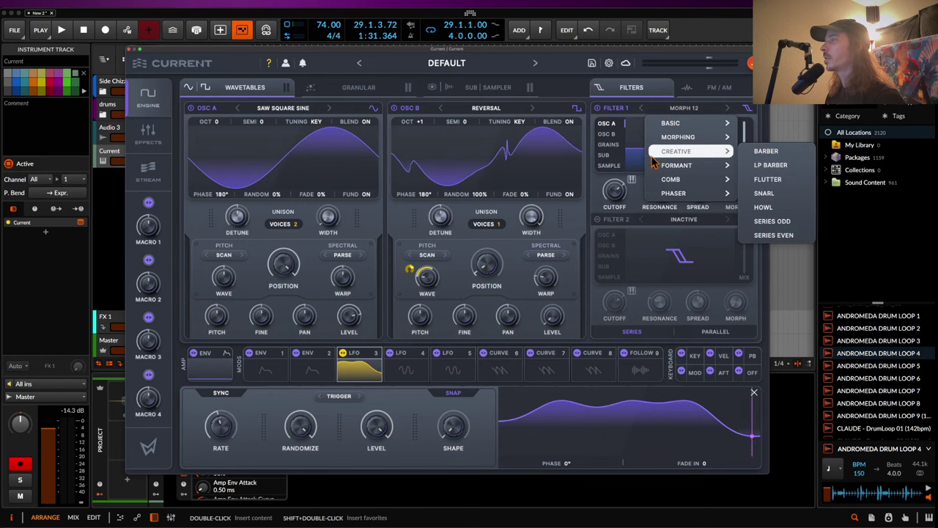
left_click(631, 143)
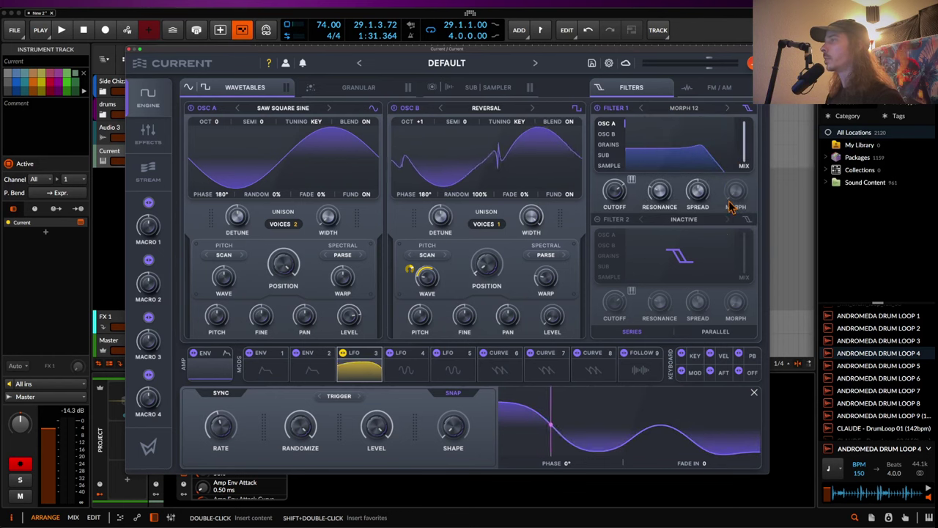
- Set Filter 1 to the Notch 1 type and lower its cutoff, modulating the cutoff with LFO 3
left_click(683, 108)
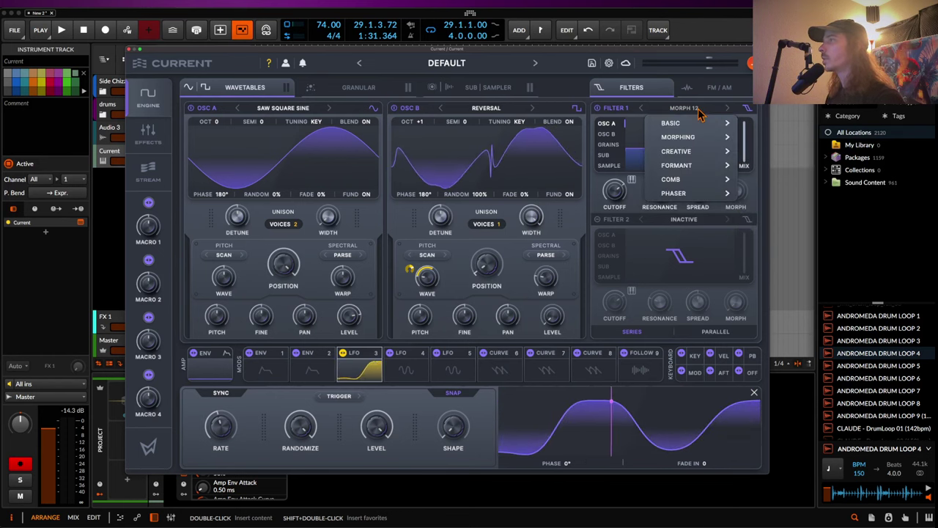
mouse_move(693, 126)
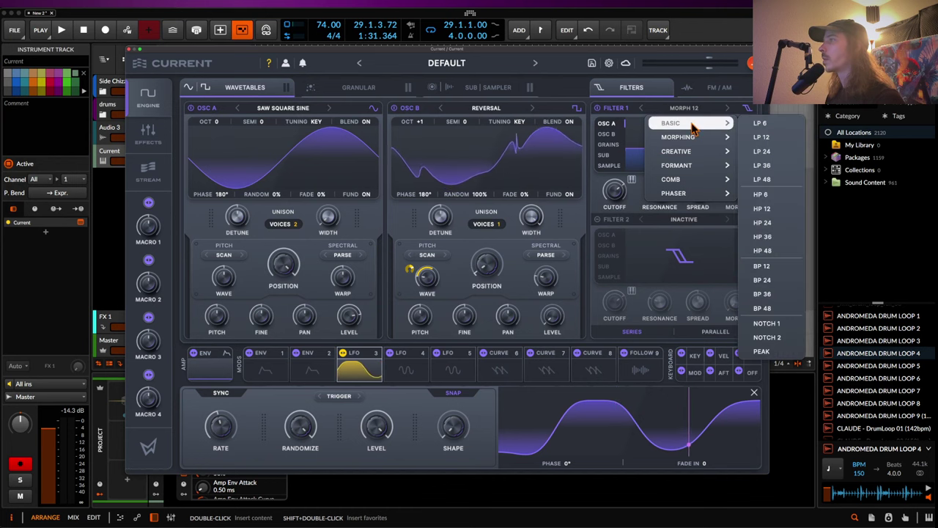
left_click(766, 324)
left_click_drag(614, 192, 611, 222)
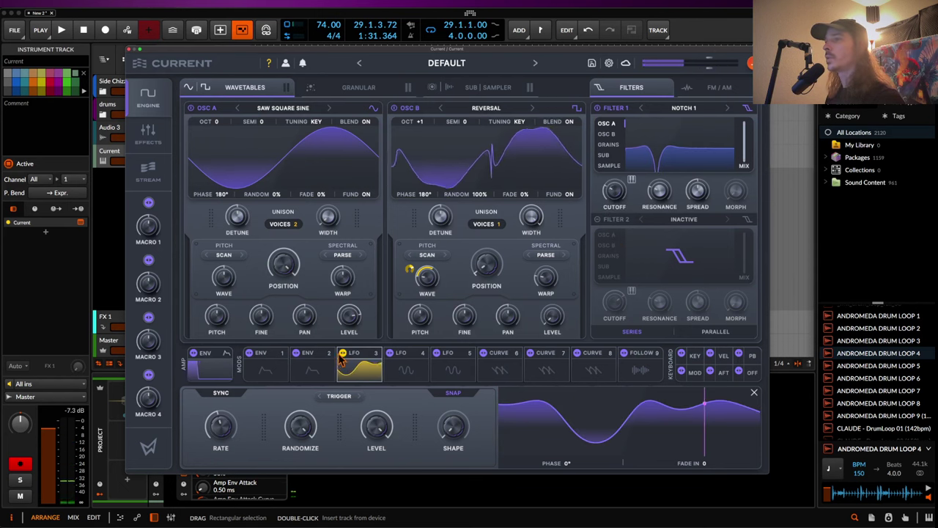
mouse_move(614, 198)
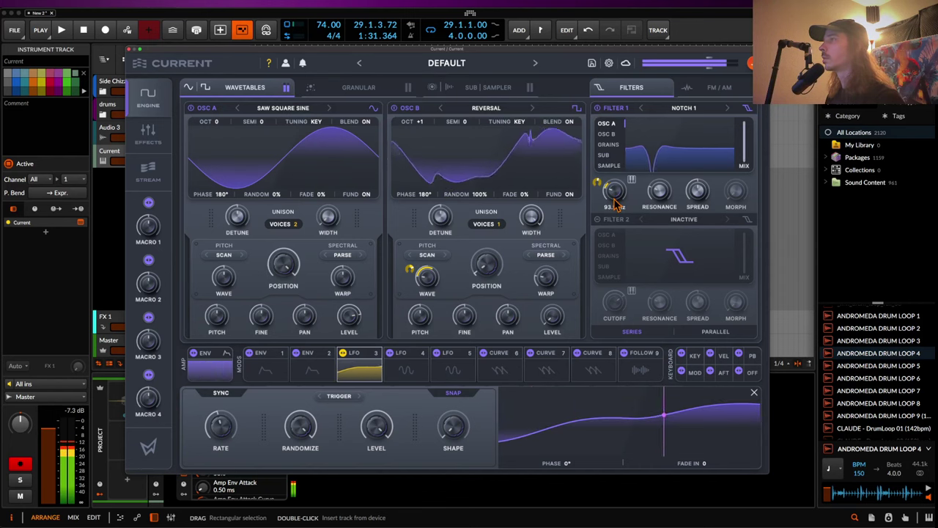
mouse_move(669, 202)
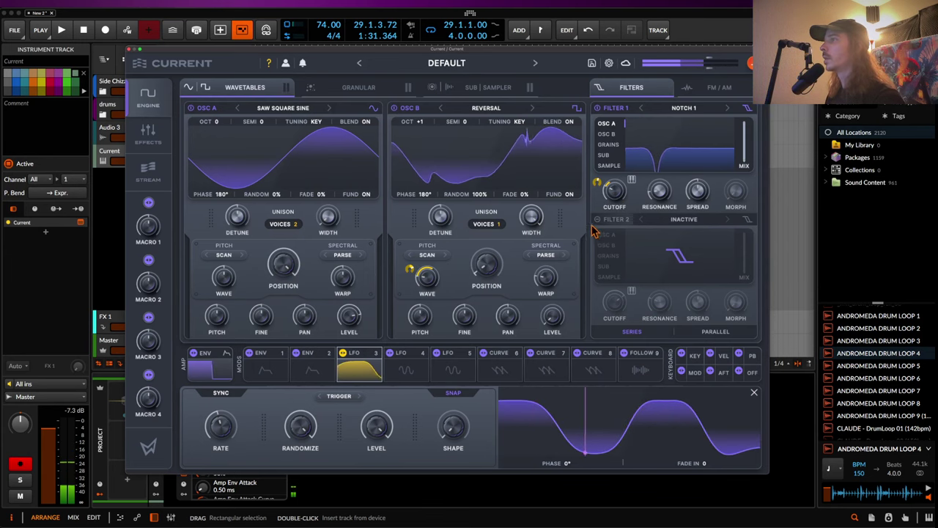
- Enable Filter 2 as a BP 12 band-pass, lower its cutoff and set its resonance to 43%
left_click(679, 255)
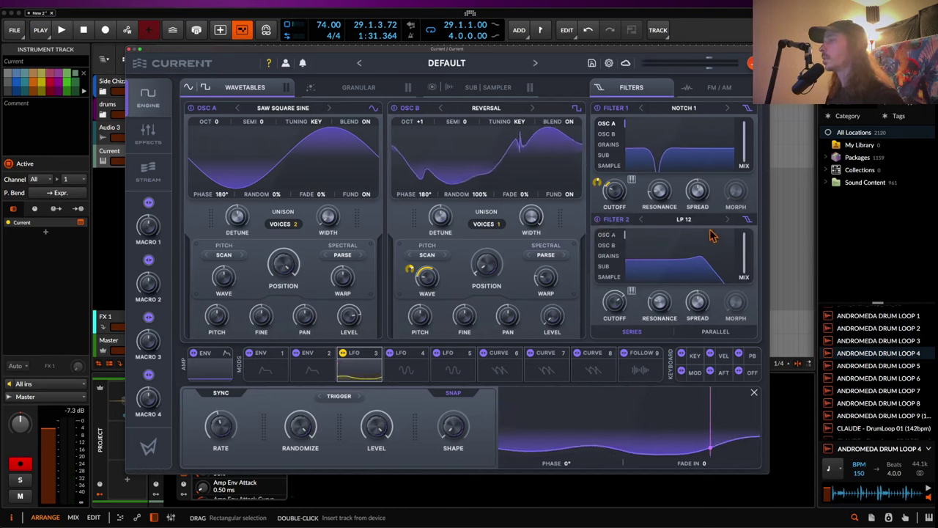
left_click(683, 219)
mouse_move(691, 238)
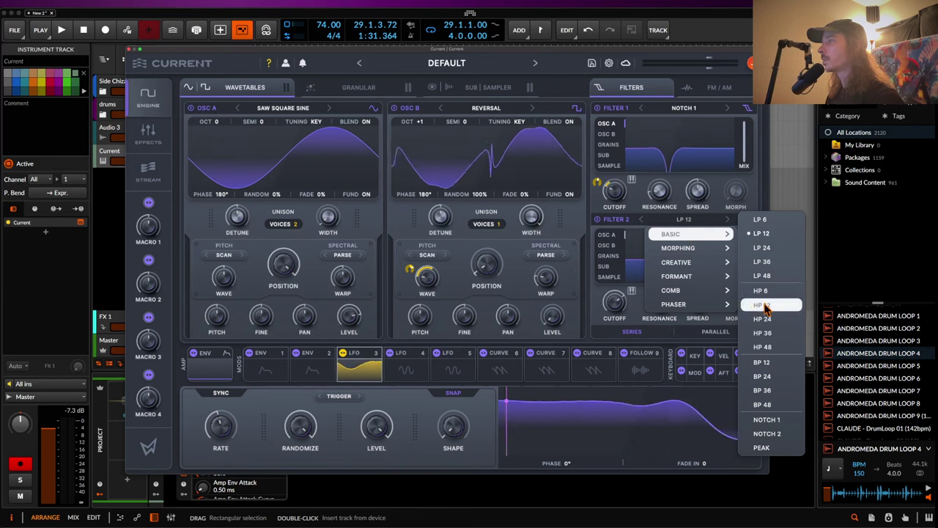
left_click(760, 361)
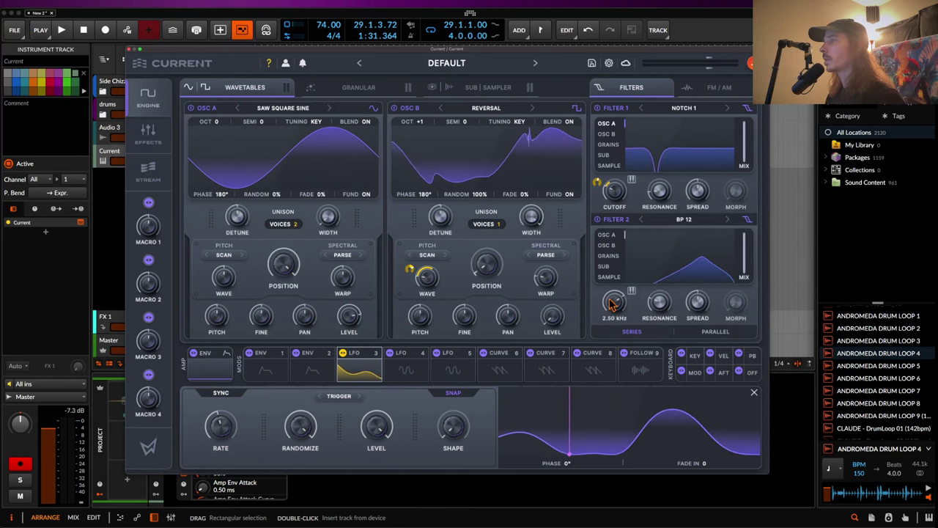
left_click_drag(614, 301, 616, 342)
left_click_drag(658, 306, 667, 290)
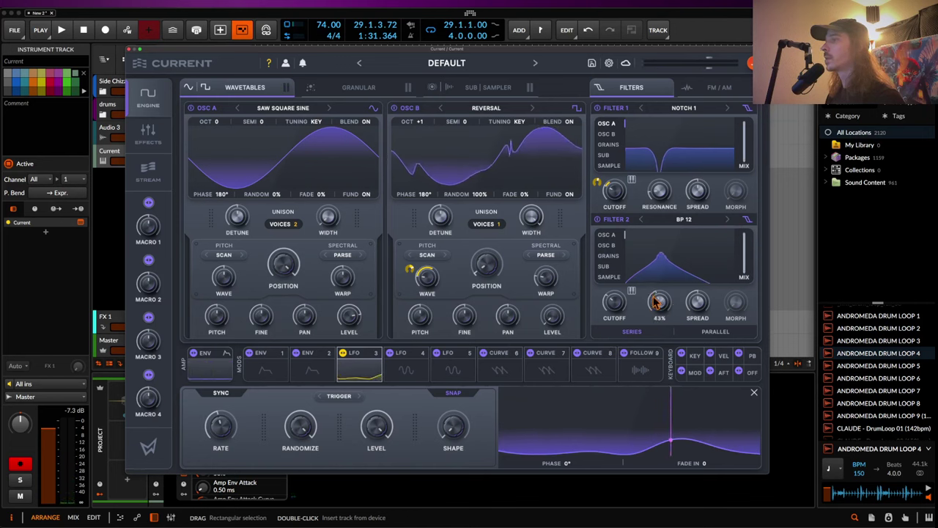
- Assign LFO 3 to Filter 2's cutoff and reduce that filter's mix slightly
left_click(343, 354)
mouse_move(377, 353)
left_mouse_down()
mouse_move(548, 339)
mouse_move(614, 306)
mouse_move(606, 296)
left_mouse_up()
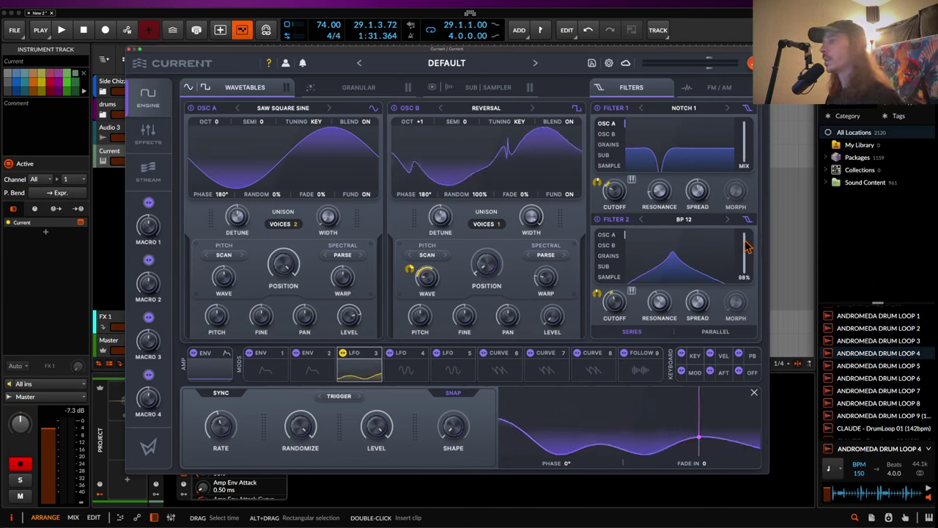
left_click_drag(745, 241, 744, 243)
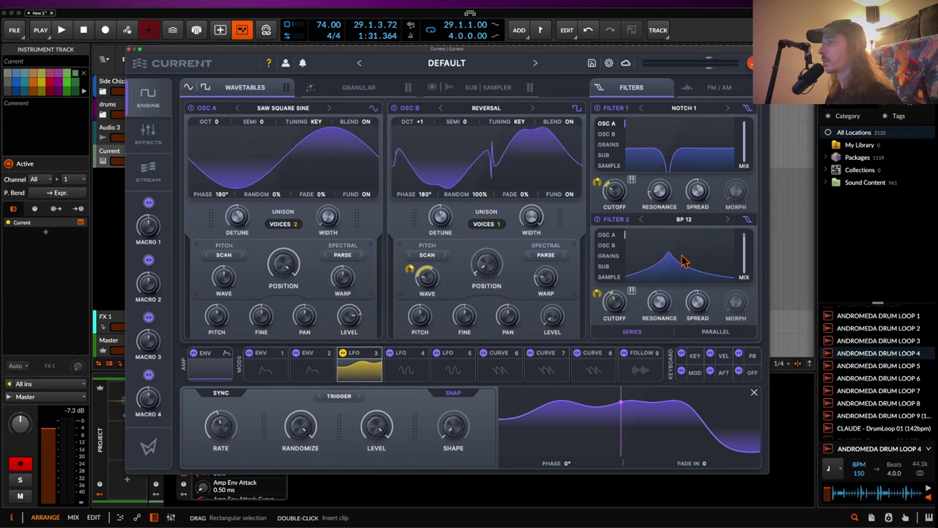
- Adjust LFO 3's modulation depth on Filter 2's cutoff and assign pitch bend to LFO 3's rate
mouse_move(599, 291)
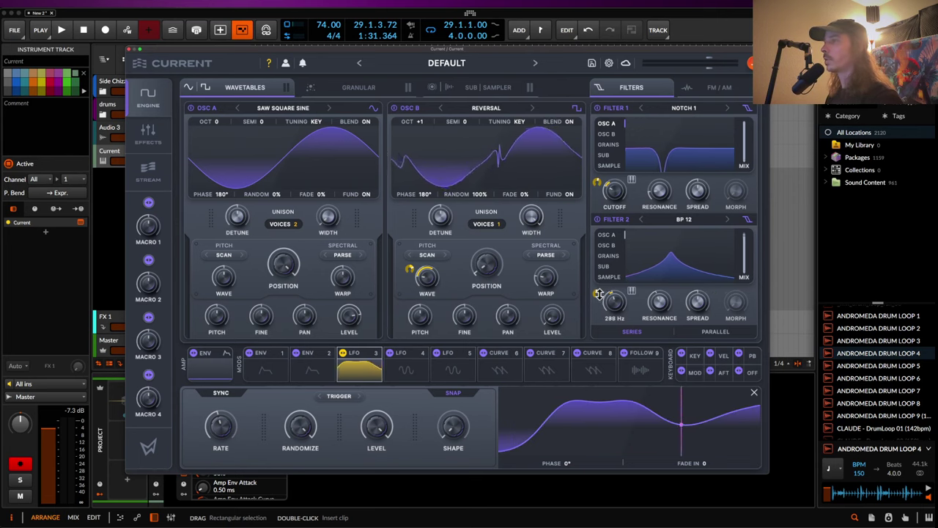
left_click_drag(599, 293, 599, 310)
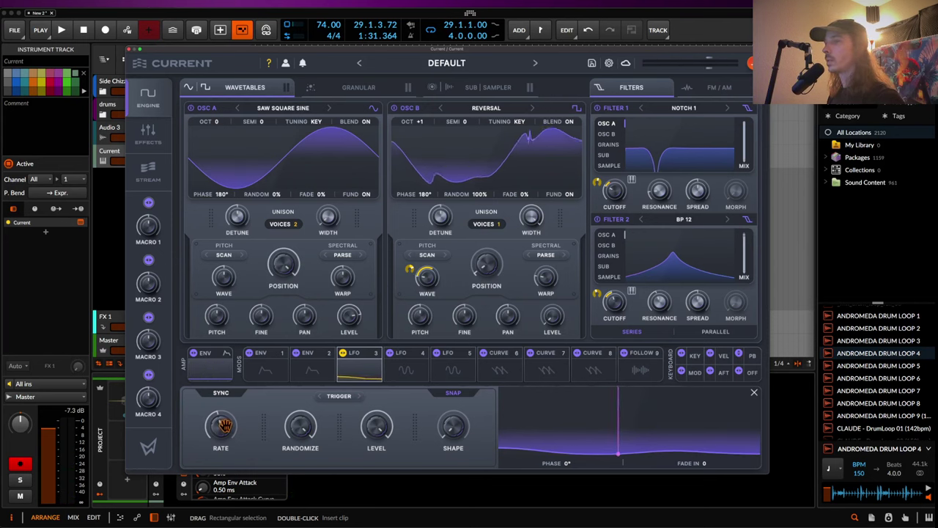
left_click_drag(224, 425, 222, 429)
left_click_drag(196, 400, 197, 390)
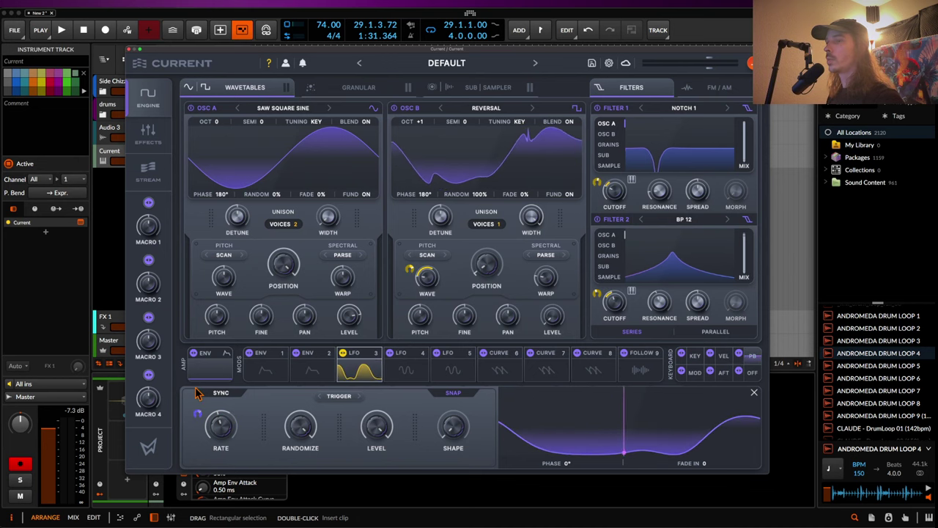
- Set the pitch bend range to 24, readjust the pitch bend modulation depth on LFO 3's rate and test it with the bend wheel
left_click(752, 394)
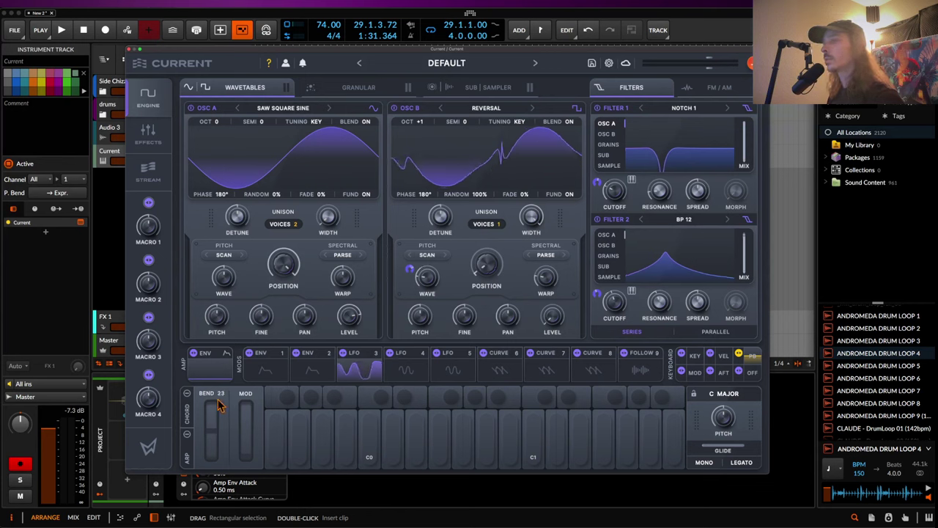
mouse_move(214, 423)
left_mouse_down()
mouse_move(213, 447)
mouse_move(206, 410)
left_mouse_up()
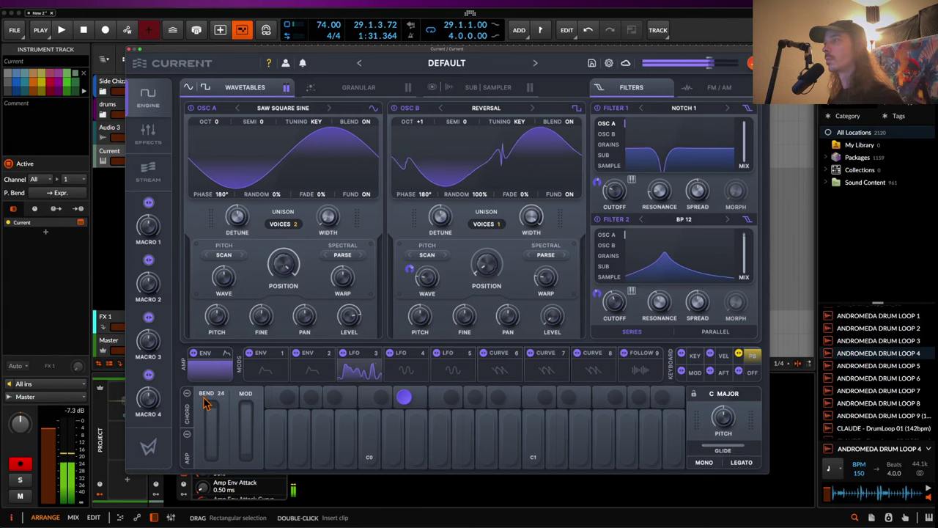
left_click(342, 376)
left_click_drag(200, 414, 200, 437)
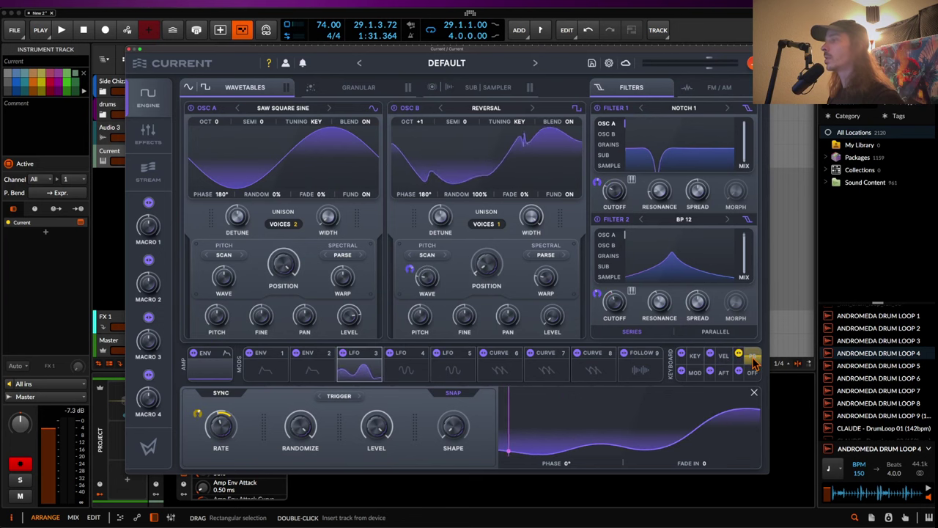
left_click(754, 392)
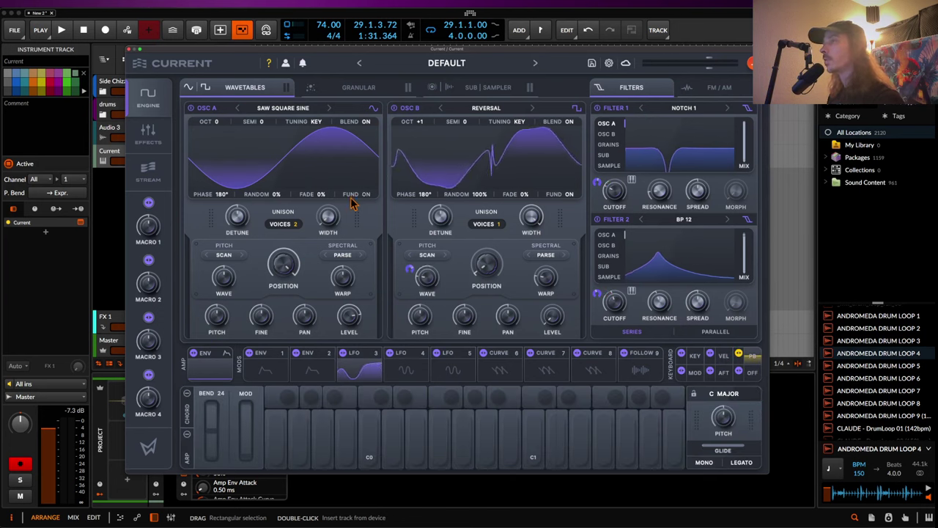
left_click_drag(210, 429, 212, 410)
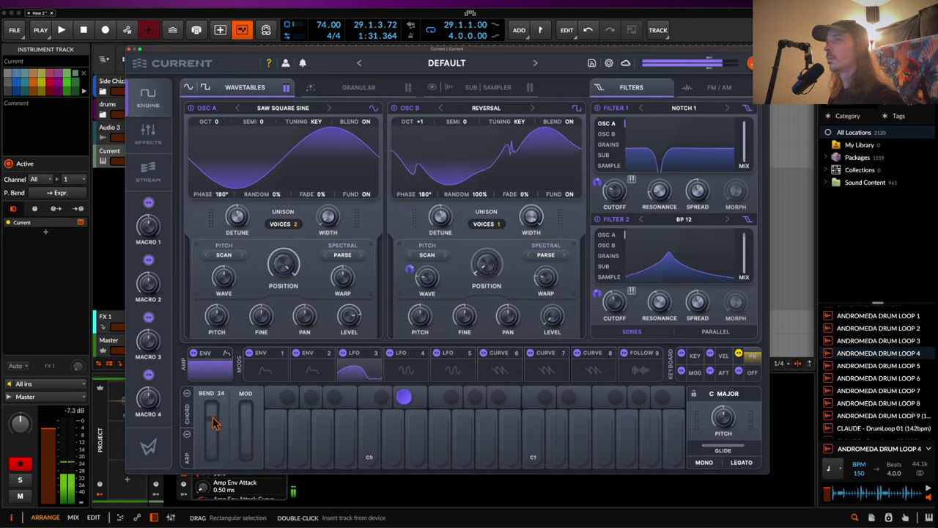
- Add a Rift Distortion in the first effect slot, adjust its drive and raise its positive shape
left_click(148, 134)
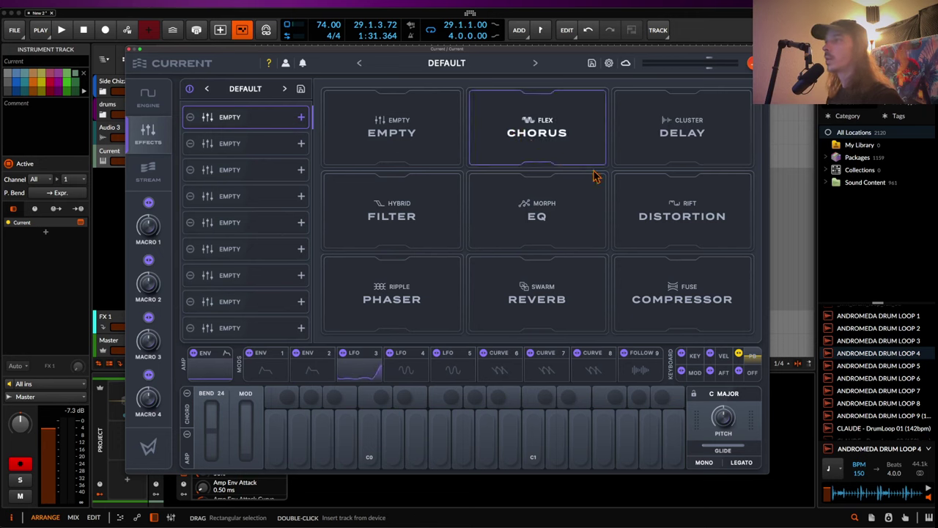
left_click(663, 226)
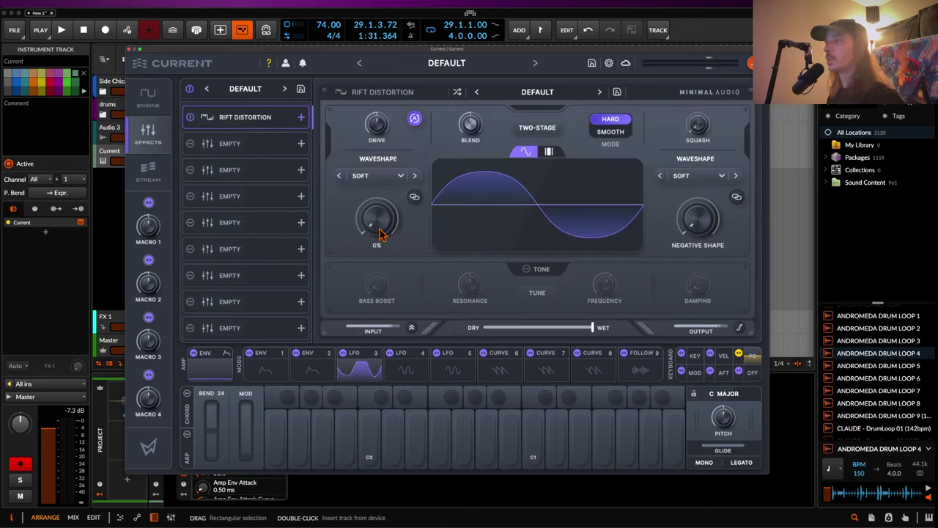
left_click_drag(379, 132, 379, 122)
left_click_drag(379, 217, 380, 195)
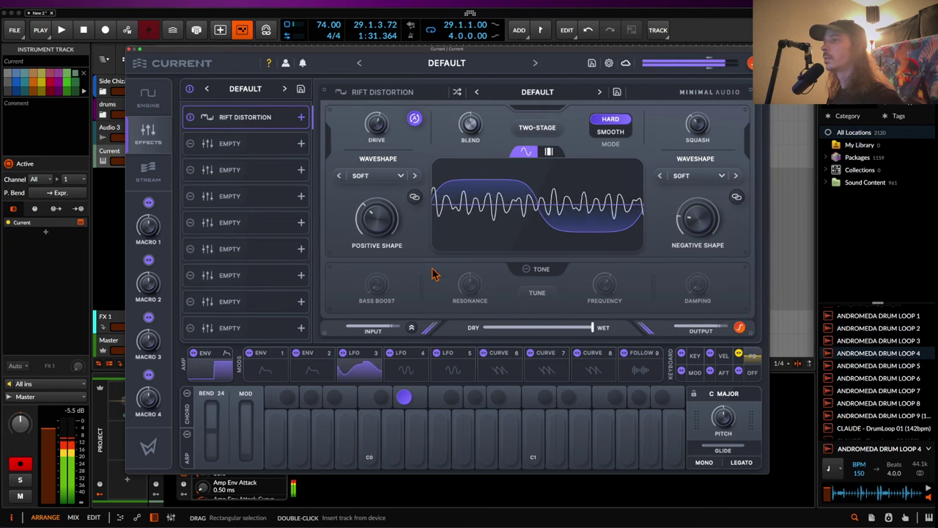
- Enable the distortion's Tone section and adjust its bass boost
left_click(528, 268)
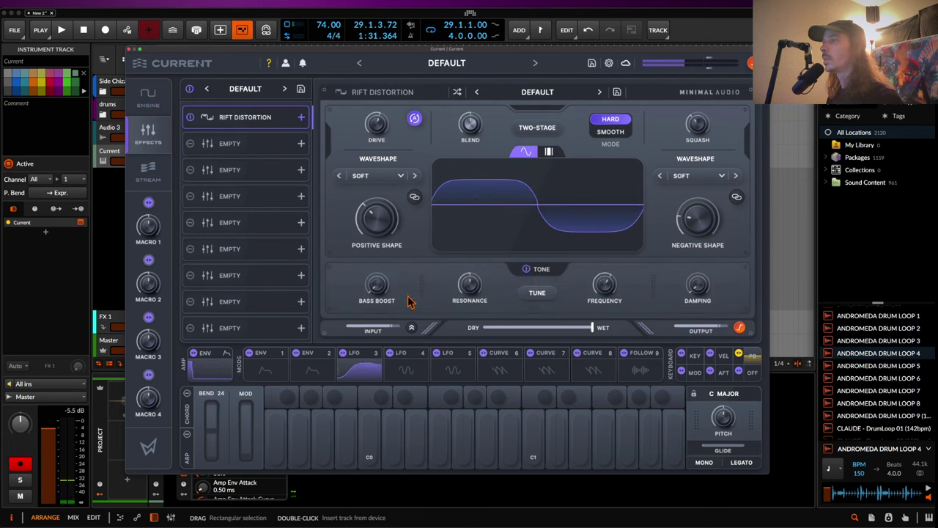
left_click_drag(377, 286, 365, 250)
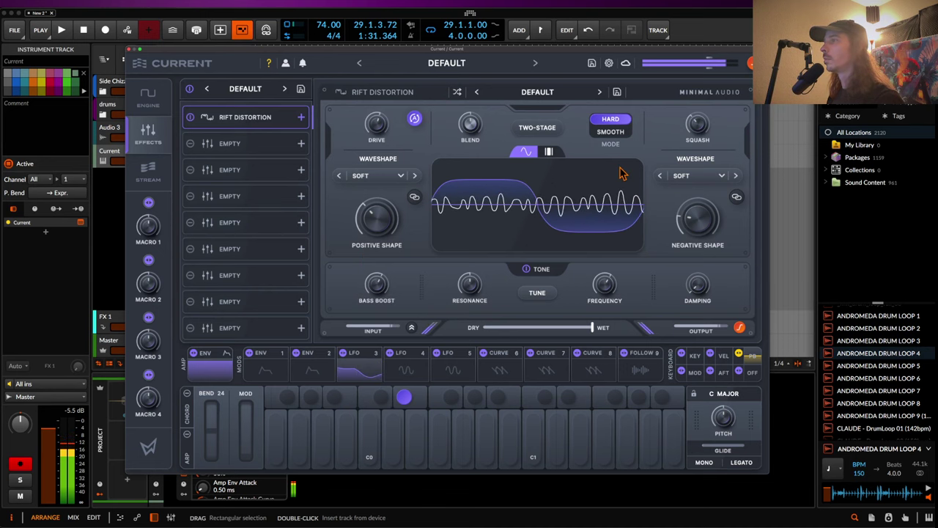
- Change the distortion's negative waveshape to Growl and raise the negative shape amount strongly
left_click(691, 175)
mouse_move(708, 192)
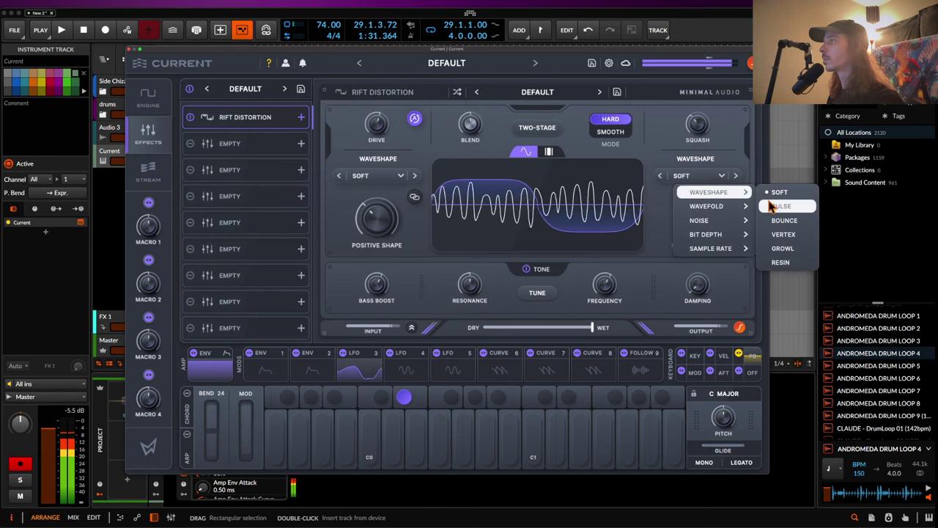
left_click(782, 248)
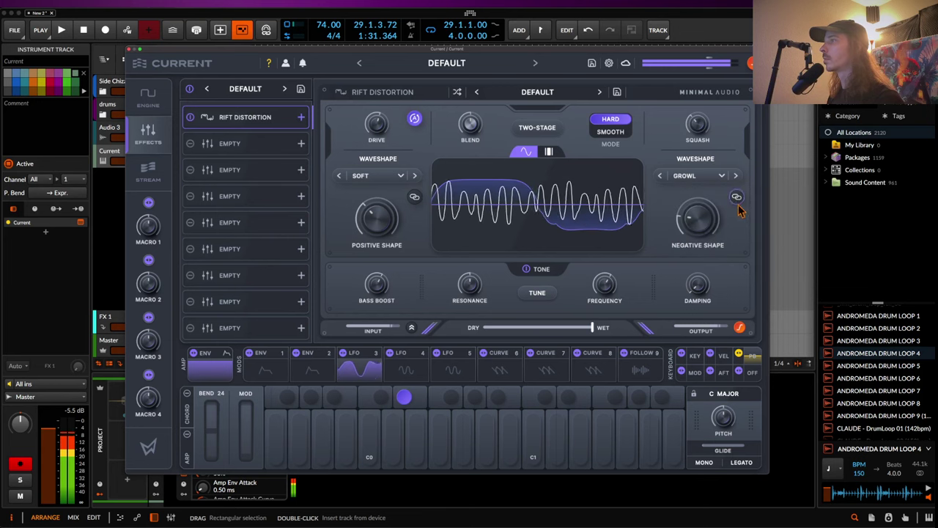
left_click_drag(685, 233, 680, 172)
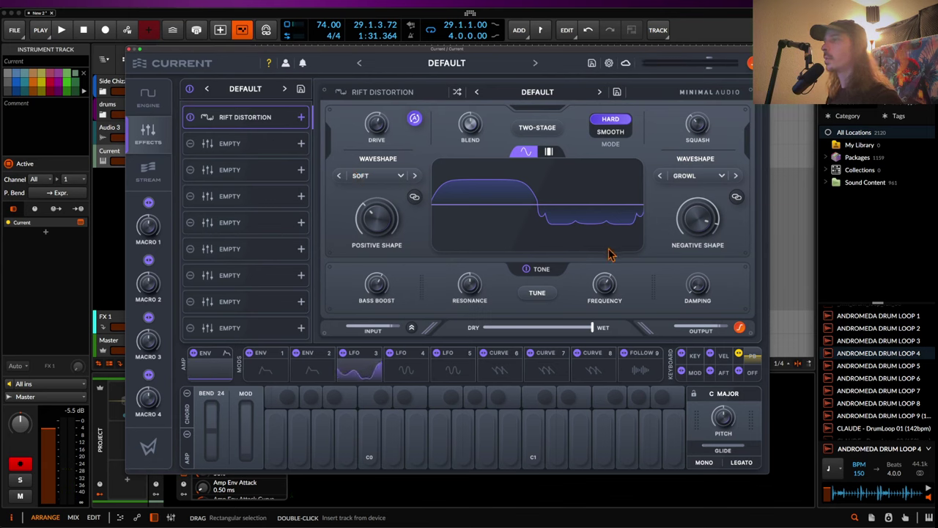
- Check the distortion's Two-Stage and drive options and audition the patch with the pitch bend wheel
mouse_move(664, 211)
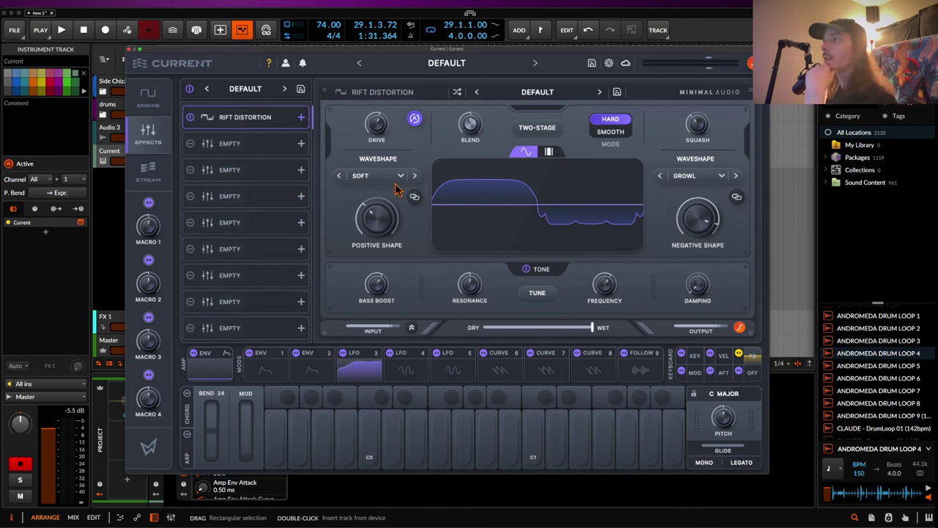
mouse_move(397, 186)
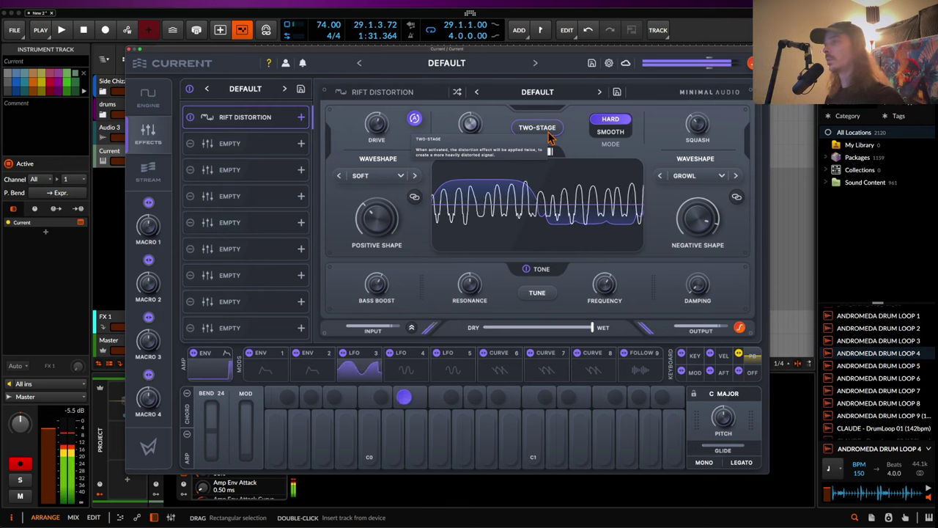
mouse_move(379, 132)
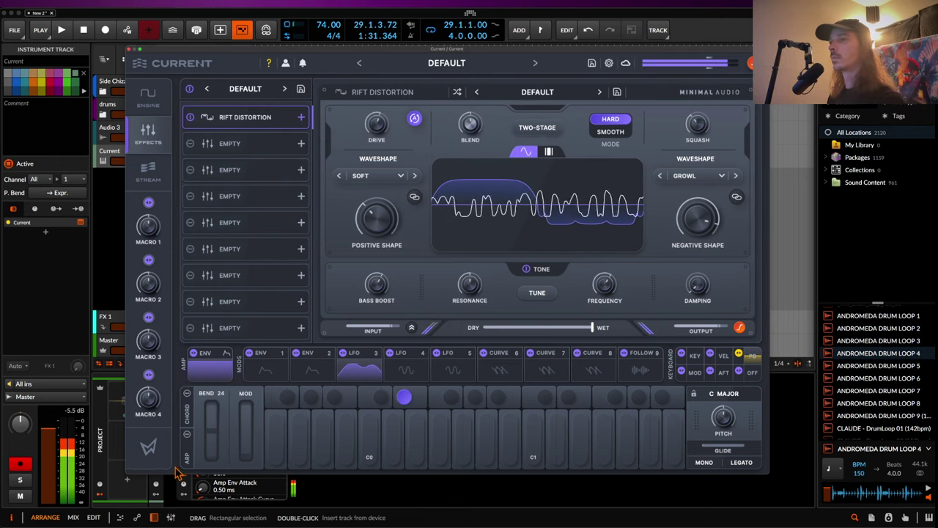
mouse_move(210, 431)
left_mouse_down()
mouse_move(213, 466)
mouse_move(207, 404)
mouse_move(207, 419)
left_mouse_up()
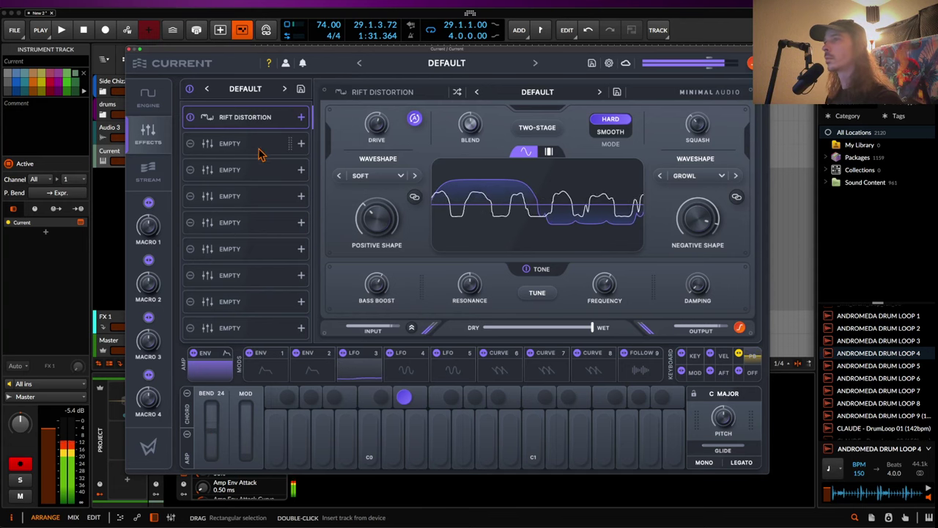
- Add a Ripple Phaser in the second effect slot, lower its center frequency and modulate the center with LFO 3
left_click(226, 144)
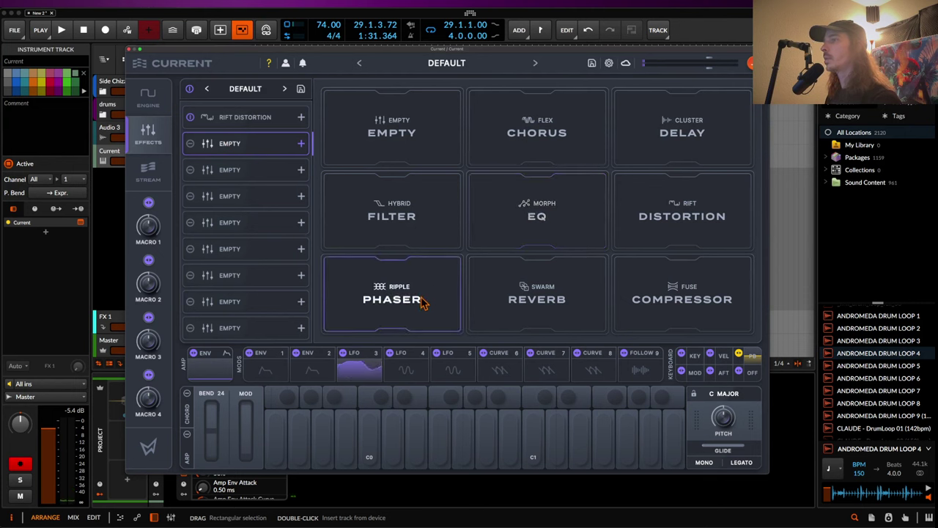
left_click(396, 291)
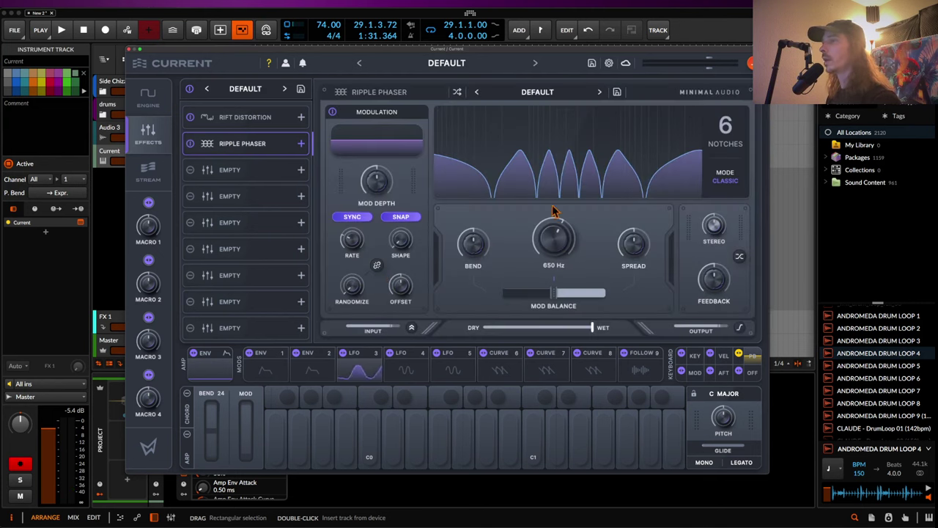
left_click_drag(555, 245, 556, 263)
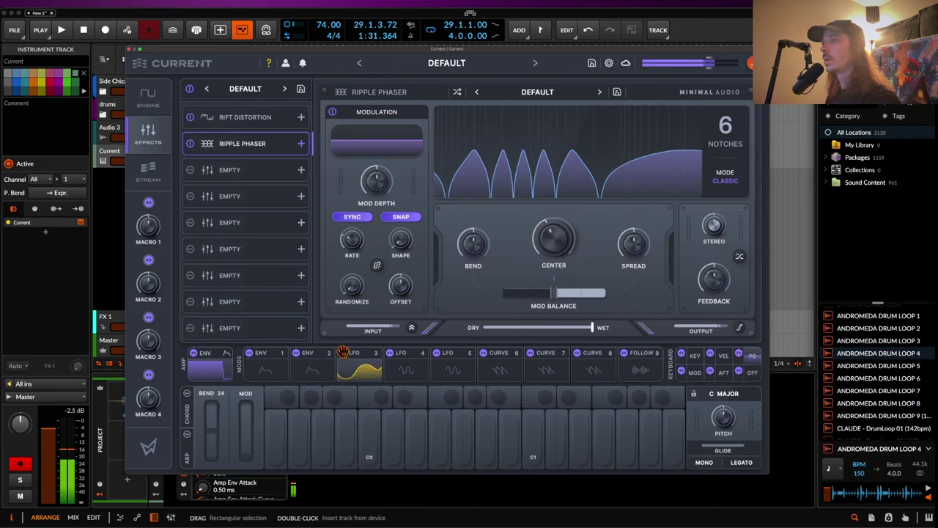
left_click_drag(343, 353, 553, 240)
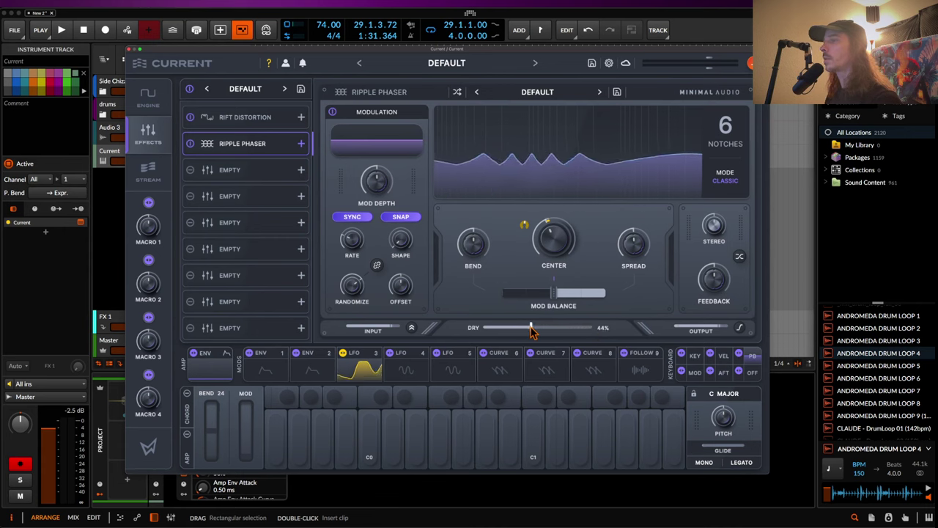
- Enable the phaser's linked modulation option and raise its modulation shape and depth
left_click(376, 265)
left_click_drag(401, 243, 402, 186)
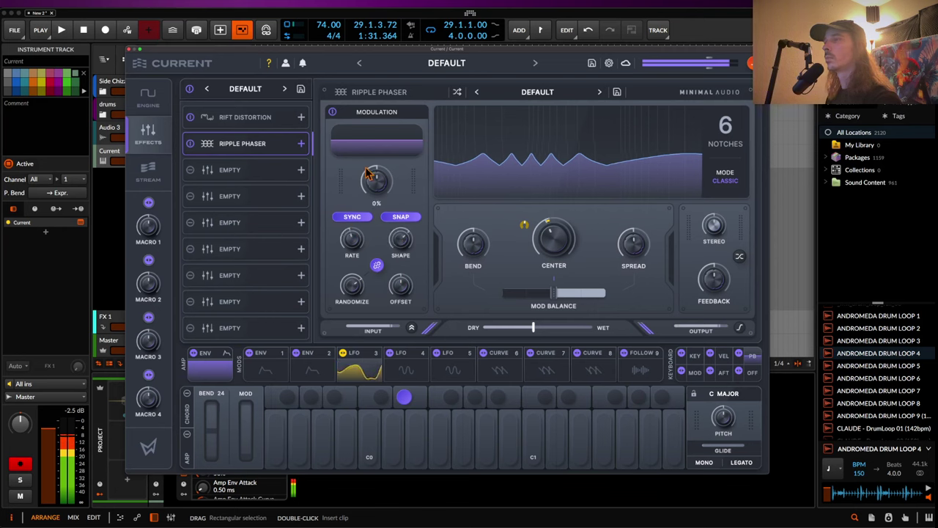
left_click_drag(369, 158, 367, 141)
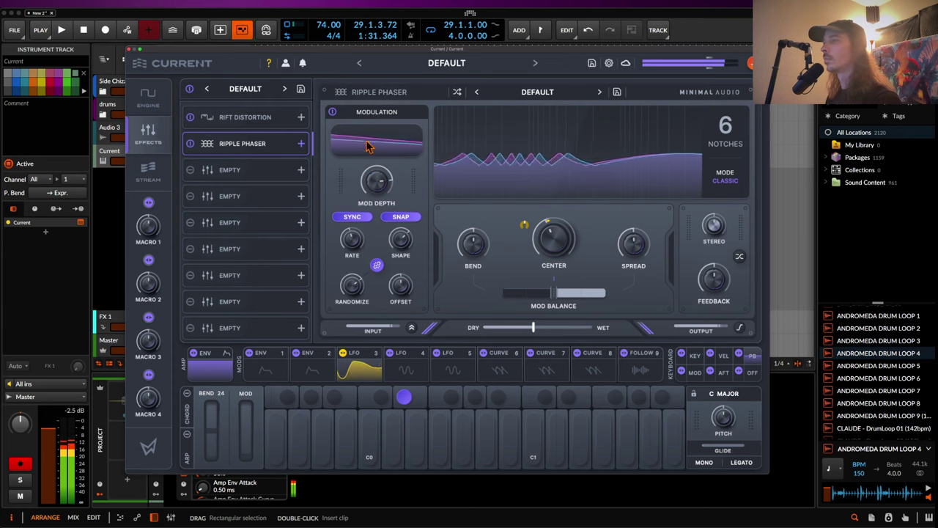
- Set the phaser's bend to -100% and reduce its dry/wet mix slightly
mouse_move(553, 294)
left_mouse_down()
mouse_move(498, 292)
mouse_move(613, 294)
mouse_move(554, 294)
left_mouse_up()
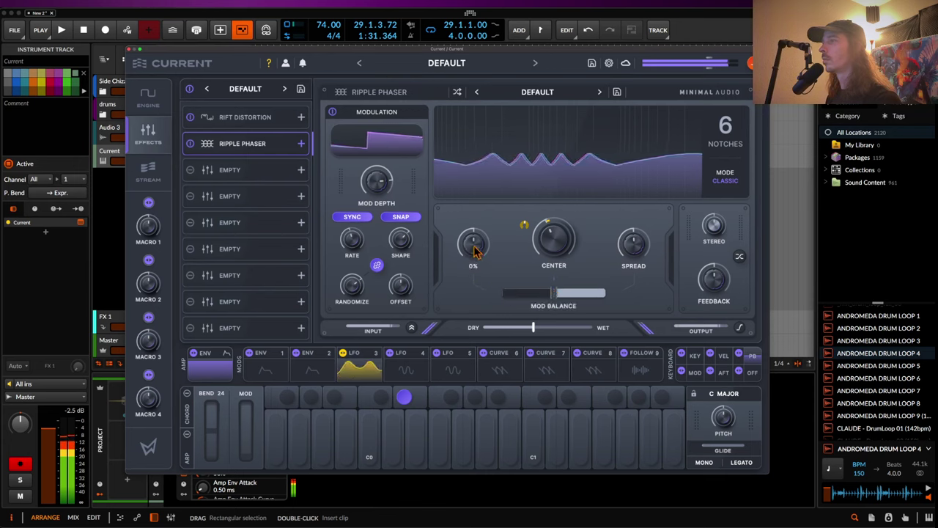
left_click_drag(474, 247, 482, 302)
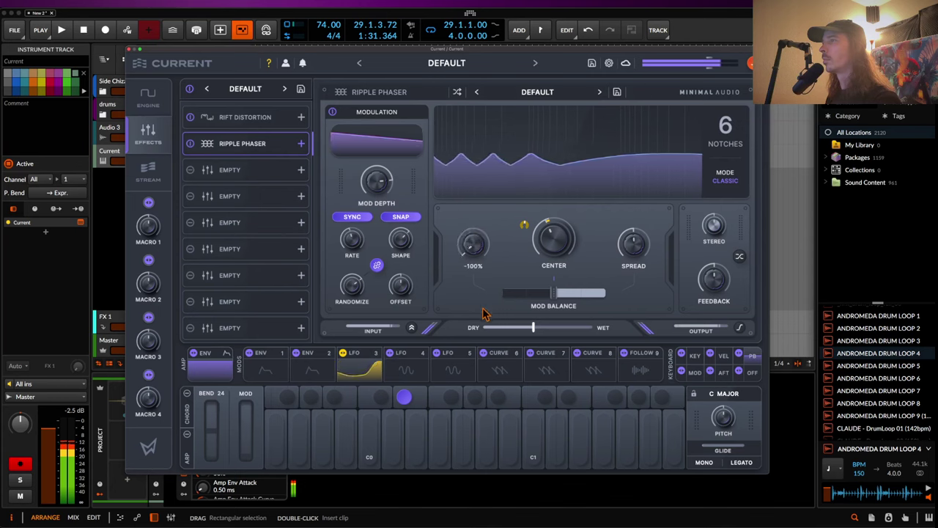
left_click_drag(532, 331, 521, 331)
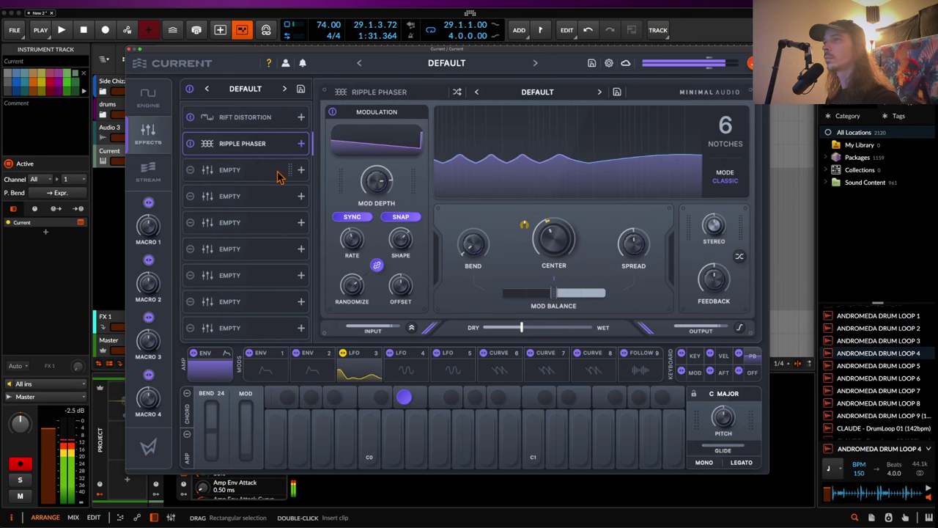
- Add a Morph EQ in the third effect slot with a 12.9 dB peak at 137 Hz and a morph target at 746 Hz, 13.0 dB
left_click(289, 174)
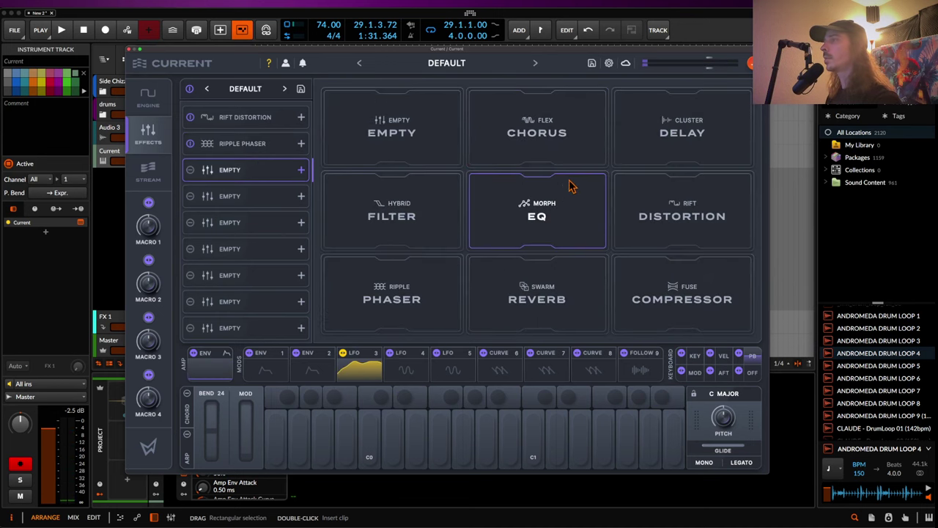
left_click(540, 205)
left_click_drag(443, 174, 446, 125)
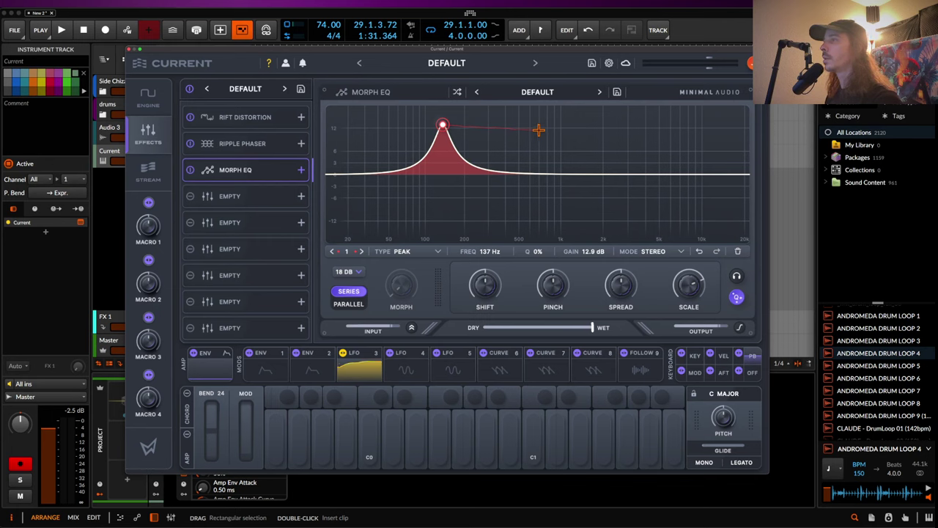
left_click_drag(542, 125, 542, 124)
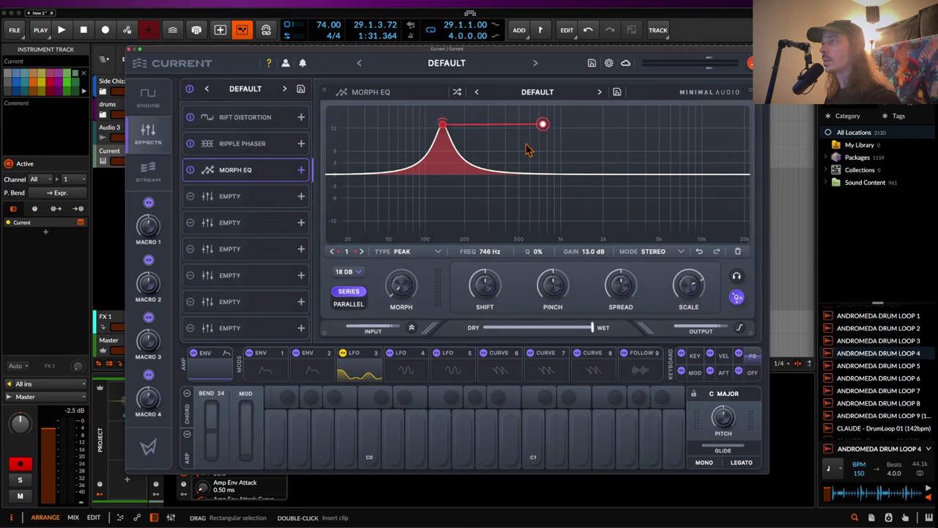
- Add a second Morph EQ band at 1.30 kHz with a morph target at 137 Hz and change its type to Notch
left_click(566, 180)
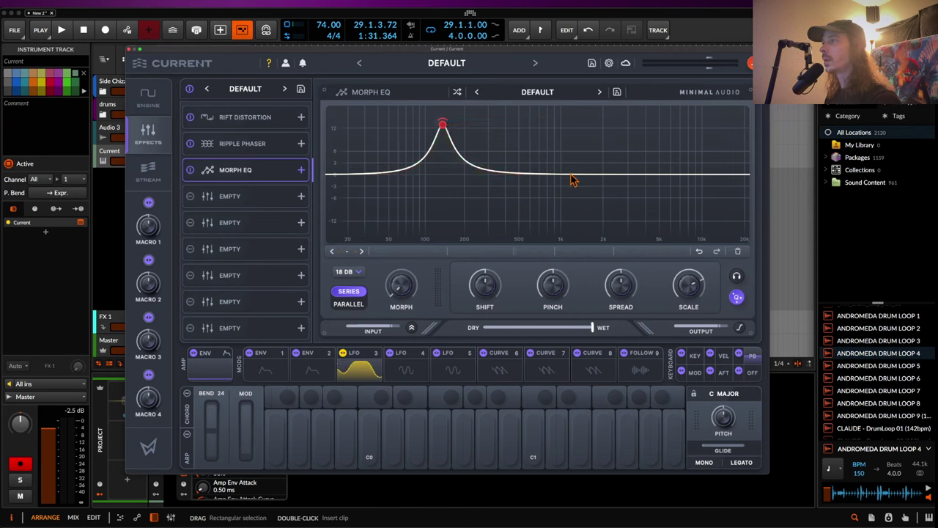
double_click(576, 174)
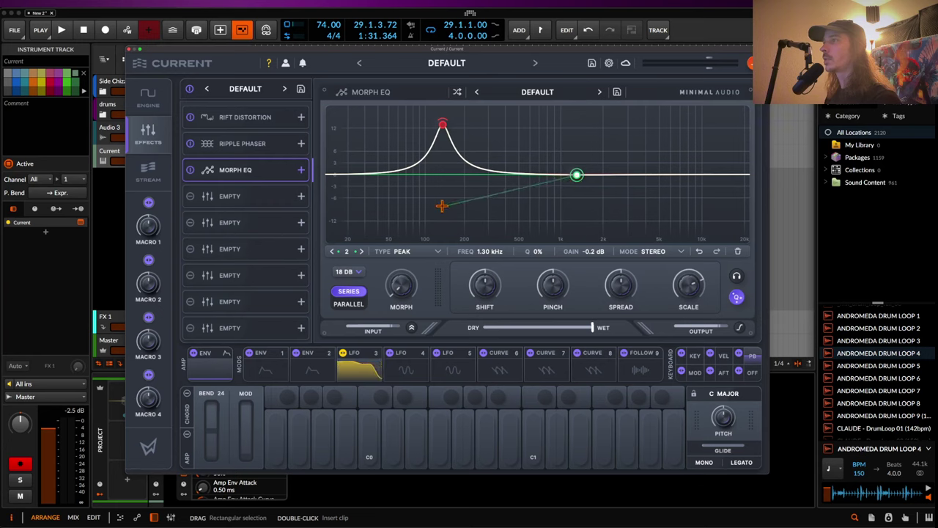
left_click_drag(442, 206, 442, 206)
left_click(432, 253)
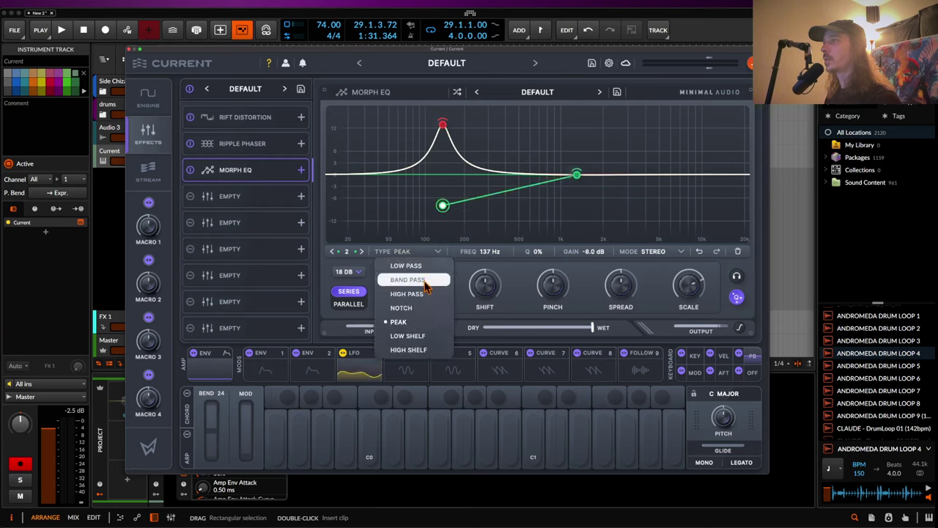
left_click(420, 310)
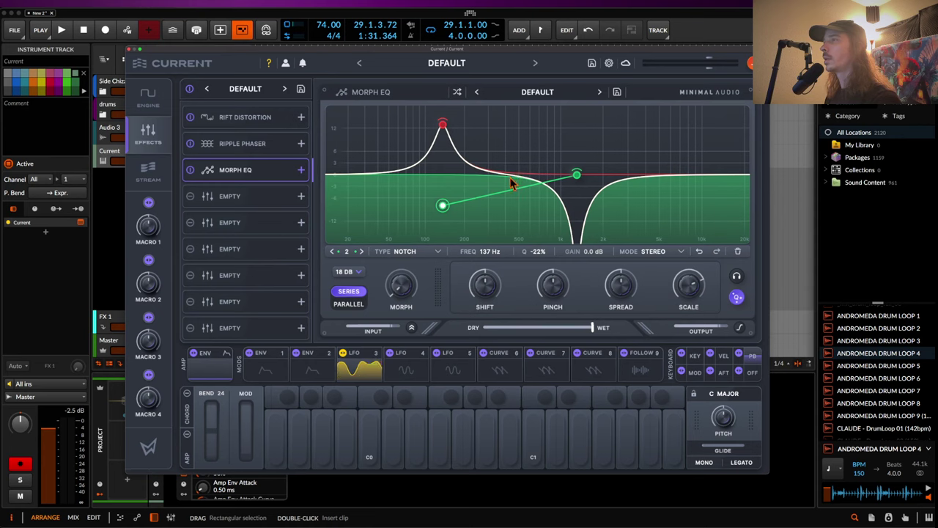
- Add a third EQ peak at 691 Hz, 6.5 dB with Q 29% and a morph target at 127 Hz, -2.0 dB
left_click(513, 179)
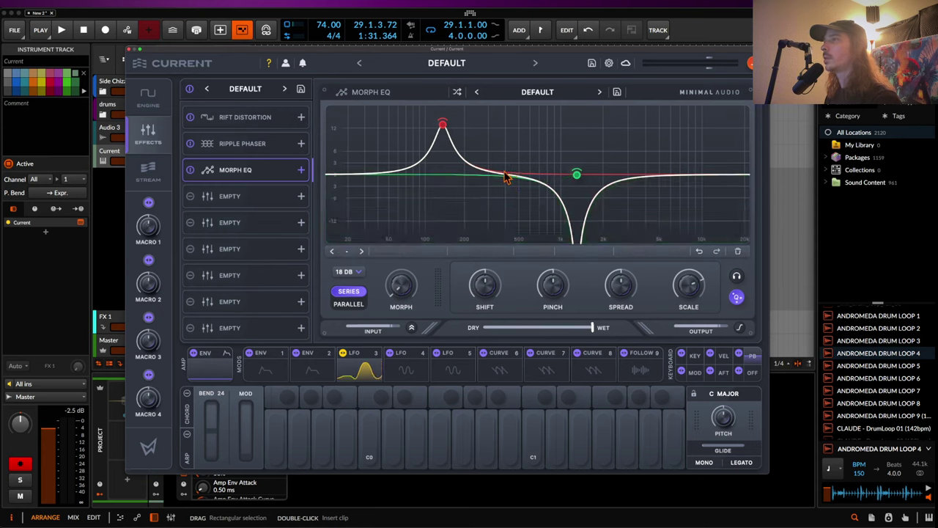
left_click_drag(517, 178, 535, 150)
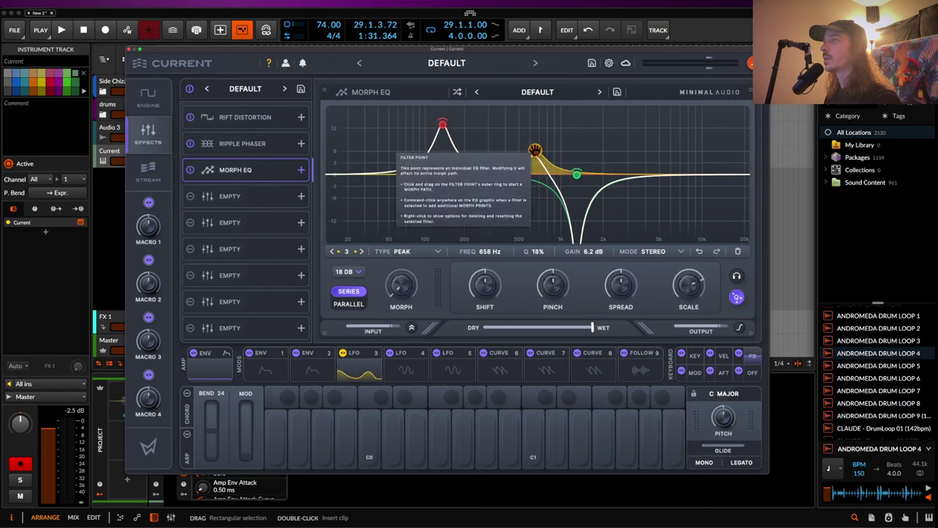
scroll(535, 150, "up", 3)
mouse_move(535, 150)
left_mouse_down()
mouse_move(530, 159)
mouse_move(533, 153)
left_mouse_up()
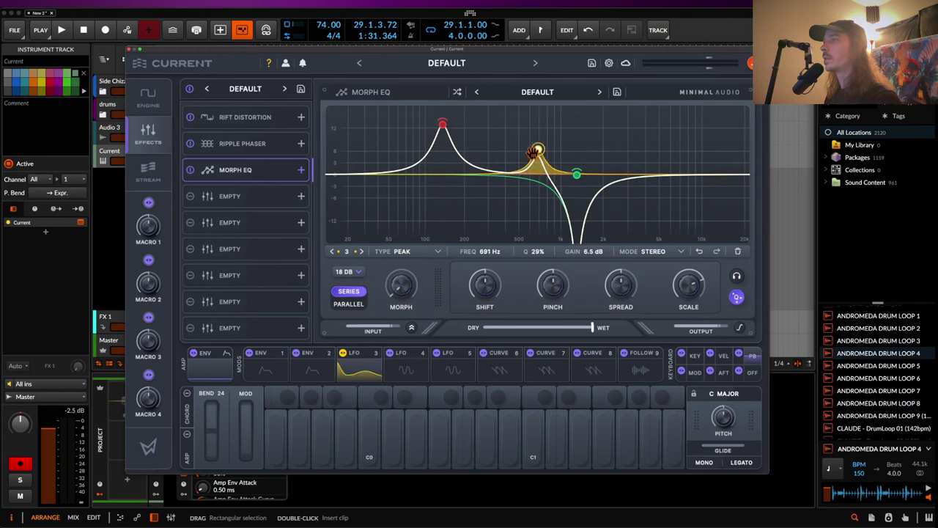
left_click(442, 181)
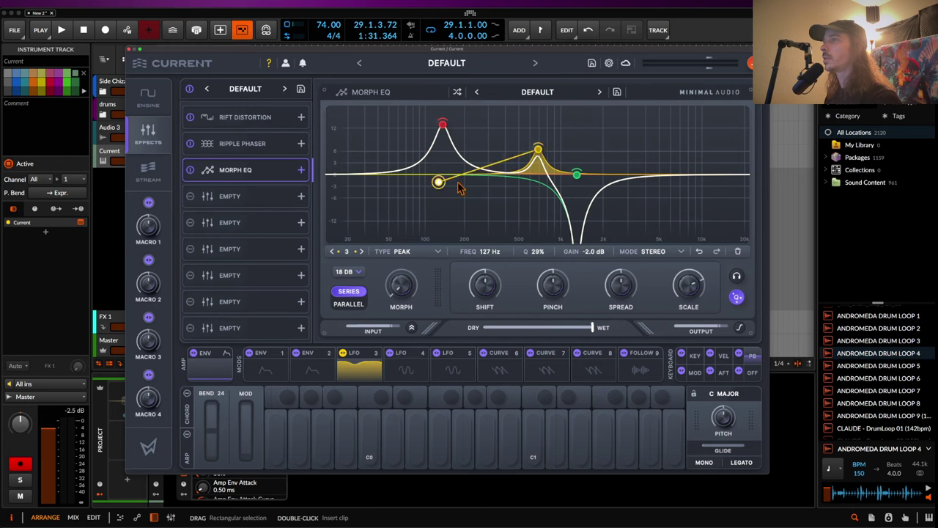
- Add a peak at 501 Hz, 7.7 dB morphing to 3.56 kHz, -1.8 dB, and a low pass at 18.7 kHz morphing to 237 Hz
left_click(619, 174)
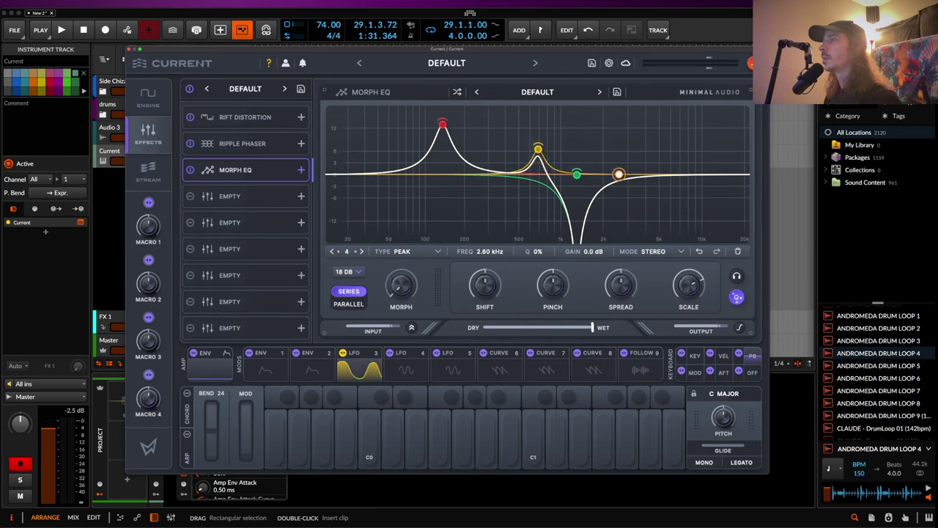
left_click_drag(618, 175, 518, 144)
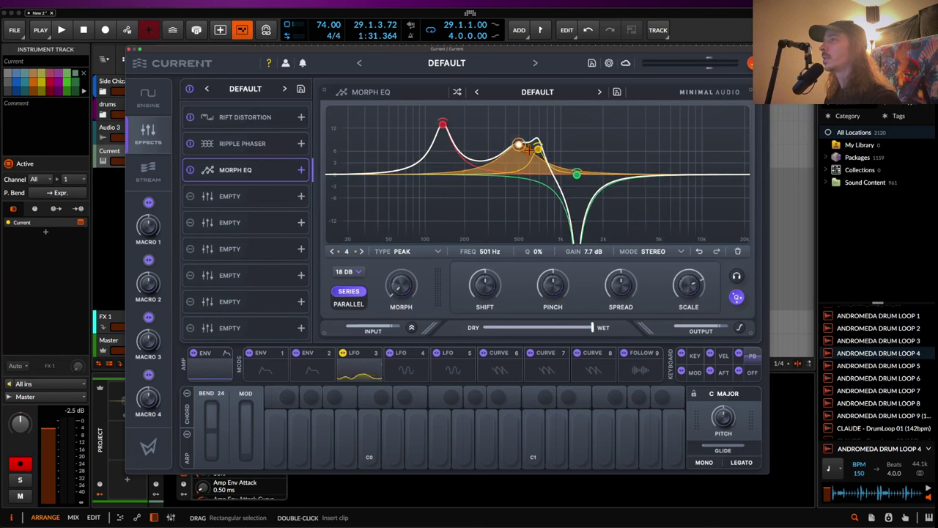
left_click_drag(611, 174, 637, 181)
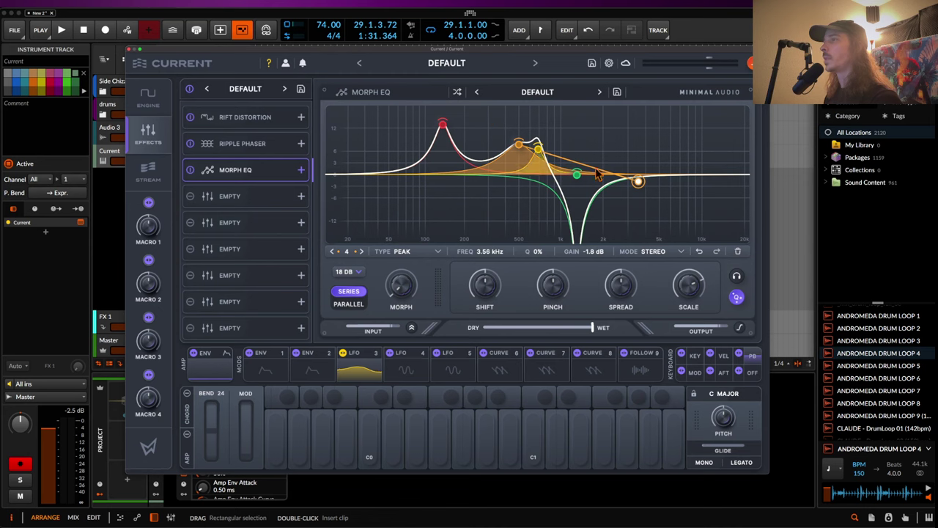
left_click(741, 175)
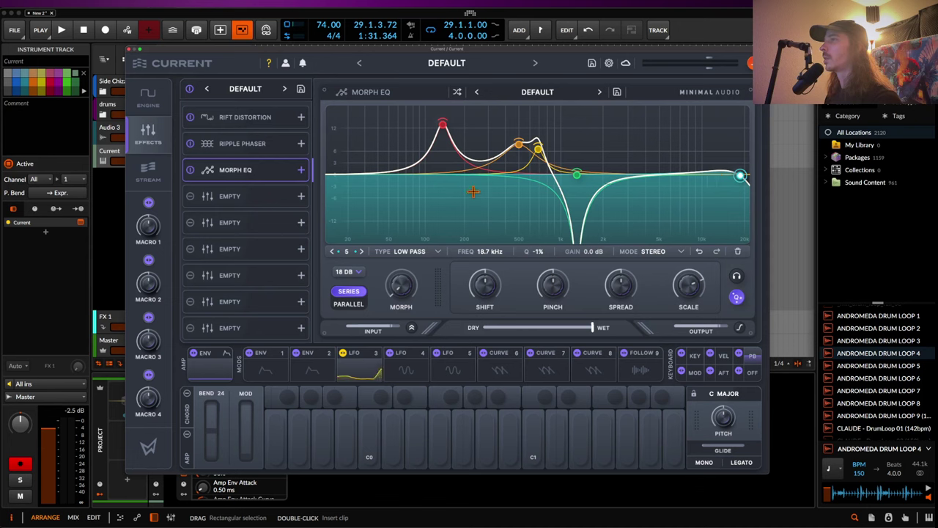
left_click(474, 192)
mouse_move(403, 292)
left_mouse_down()
mouse_move(411, 180)
mouse_move(421, 293)
mouse_move(411, 204)
mouse_move(412, 283)
left_mouse_up()
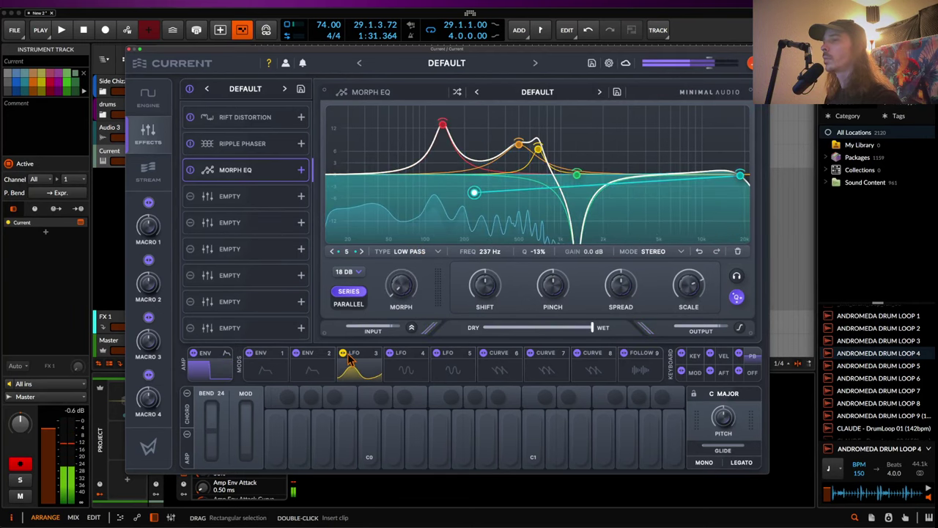
left_click_drag(380, 274, 433, 226)
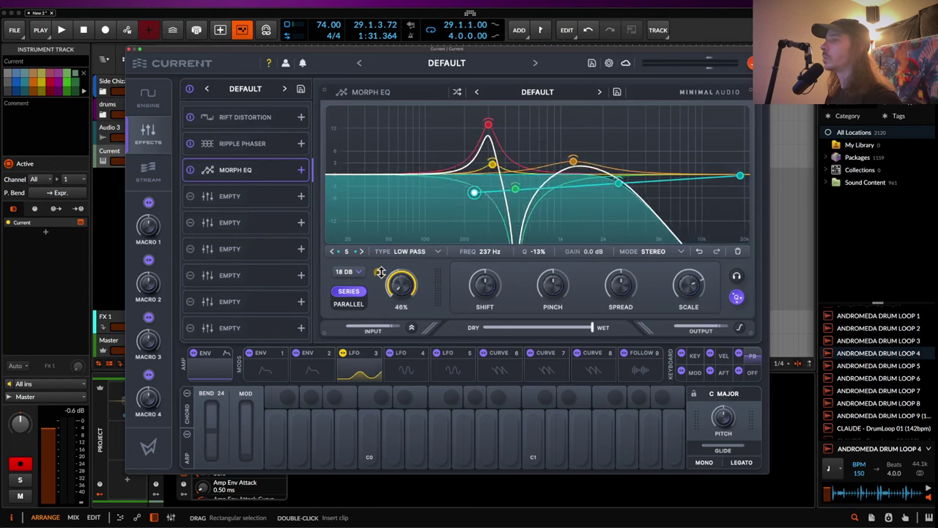
right_click(378, 270)
left_click(409, 279)
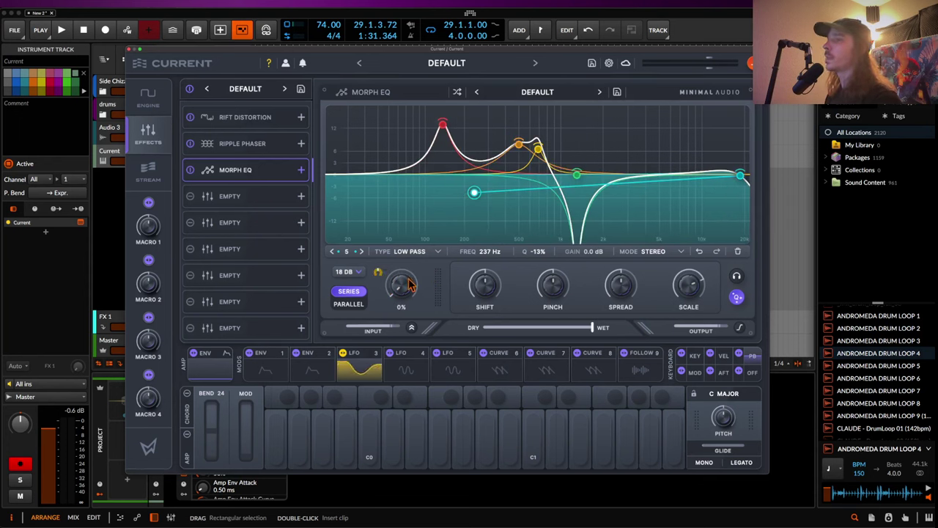
right_click(378, 272)
left_click(396, 299)
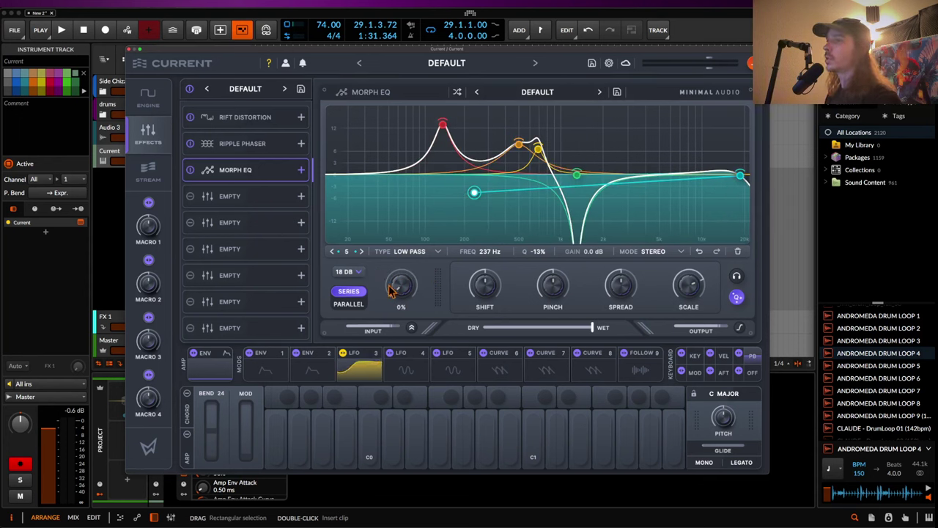
- Set LFO 4's rate to 4 Bar with pitch-bend modulation on it, and modulate the Morph EQ's morph amount with LFO 4
left_click(363, 368)
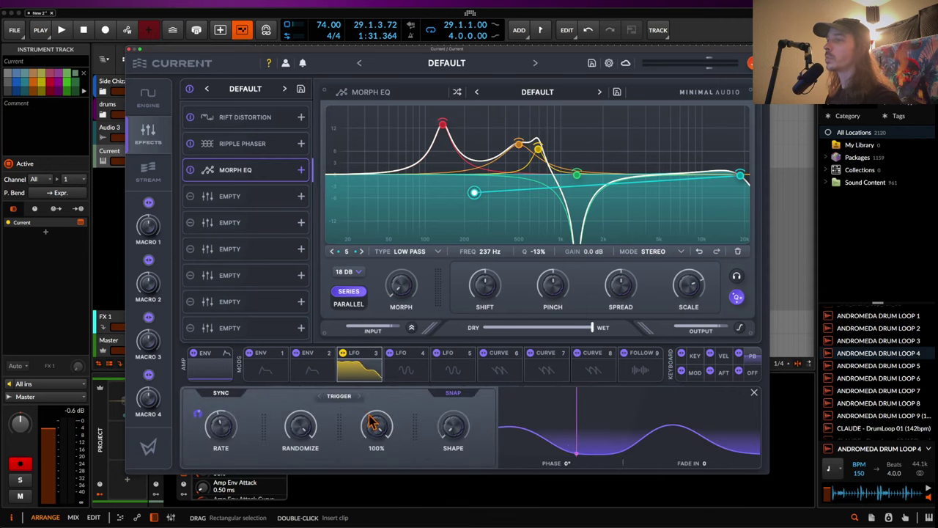
left_click(409, 374)
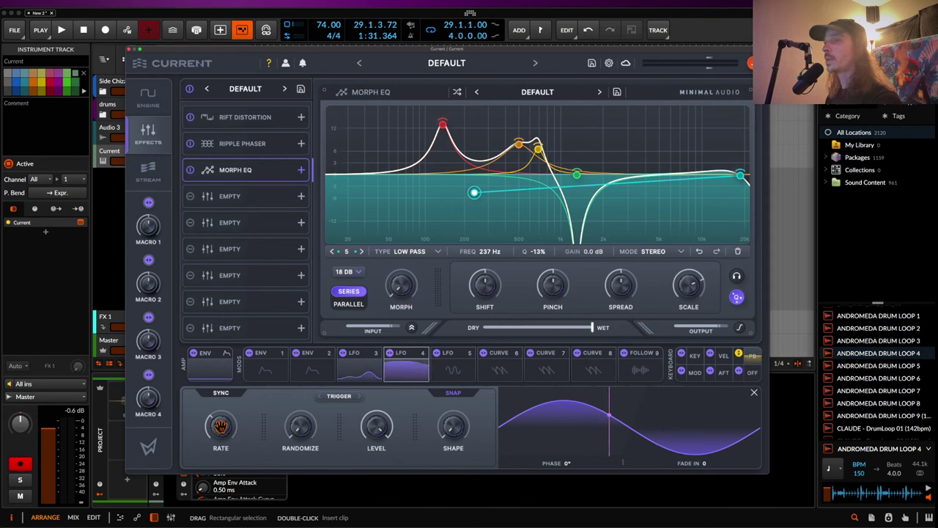
left_click_drag(221, 425, 222, 452)
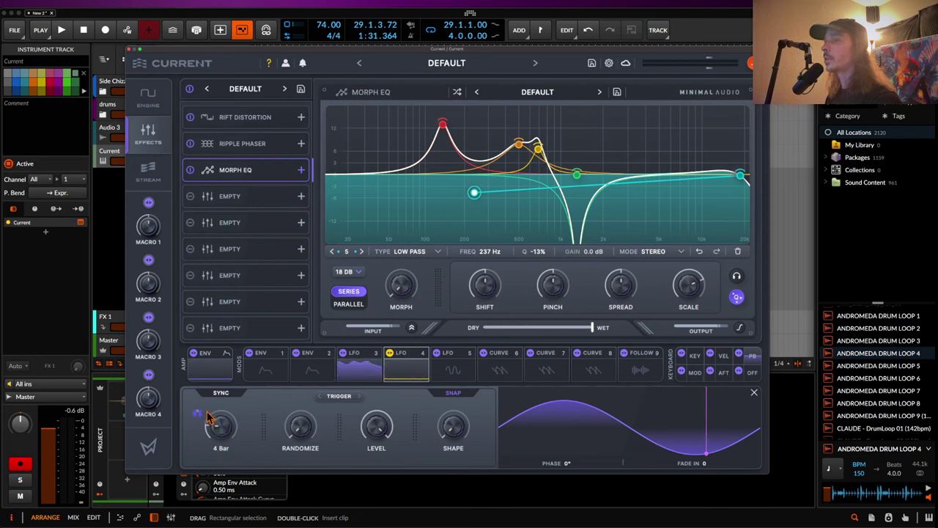
left_click_drag(207, 416, 194, 385)
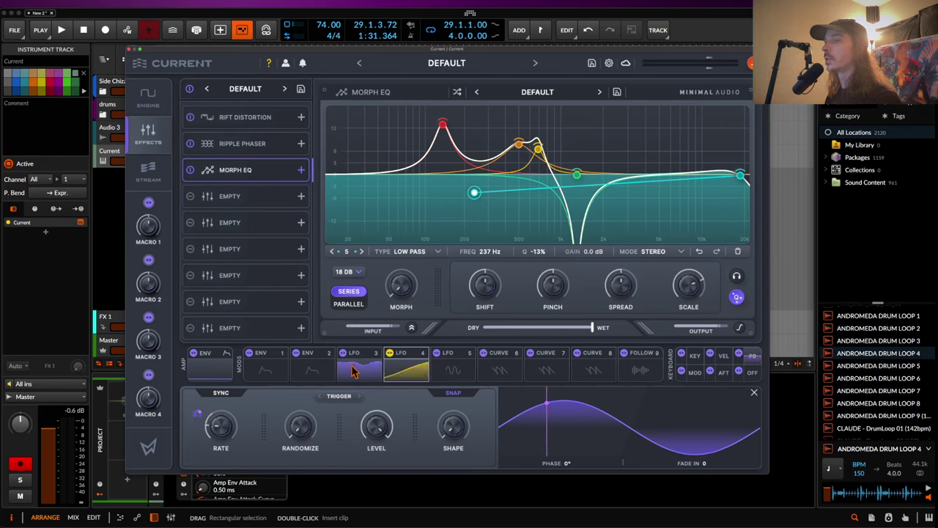
left_click_drag(392, 297, 399, 288)
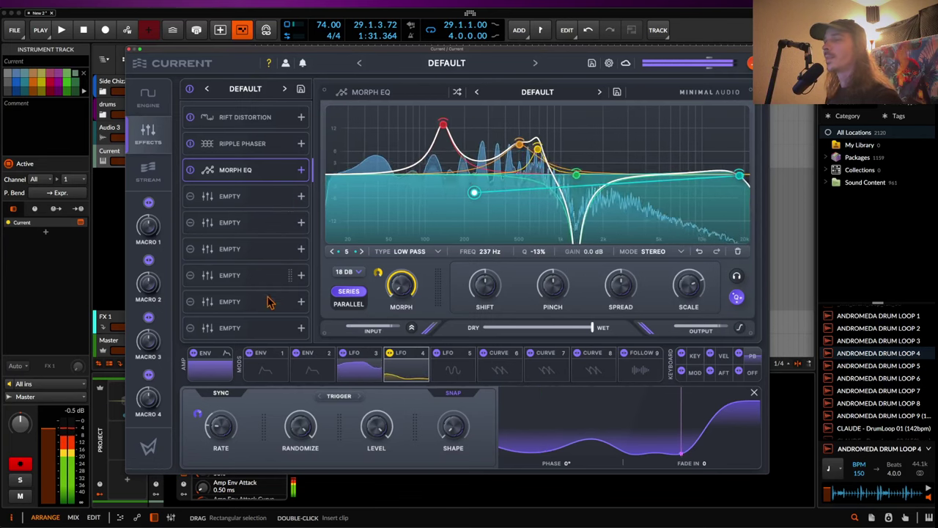
- Try a Fuse Compressor in the last effect slot, set to 6 bands
left_click(224, 330)
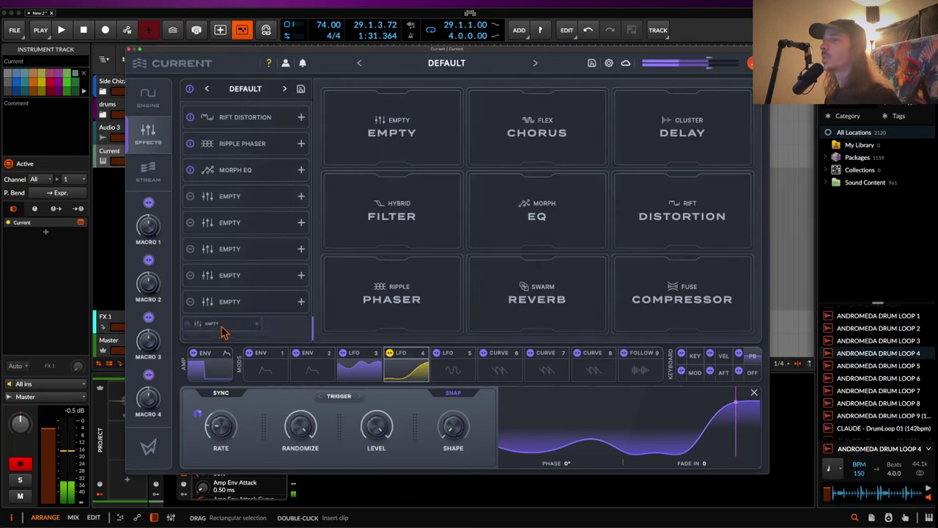
left_click(639, 310)
left_click(724, 126)
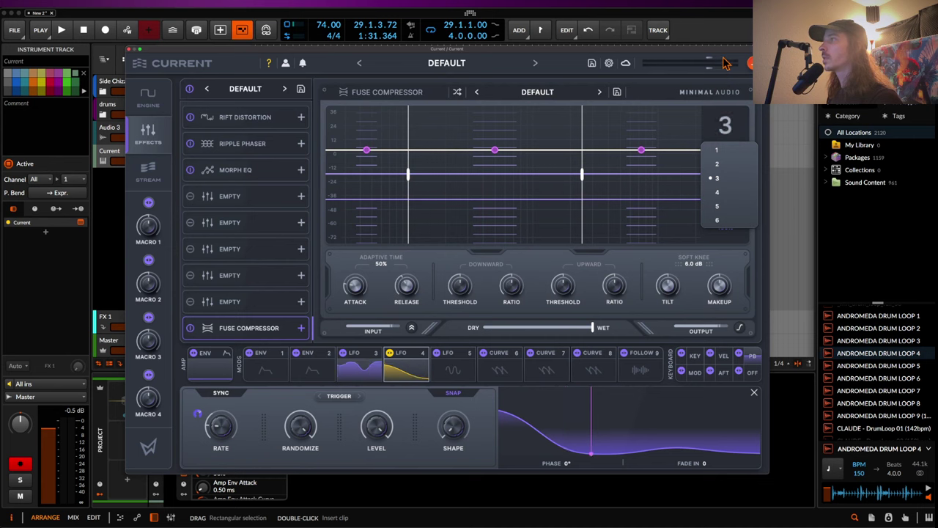
left_click(726, 221)
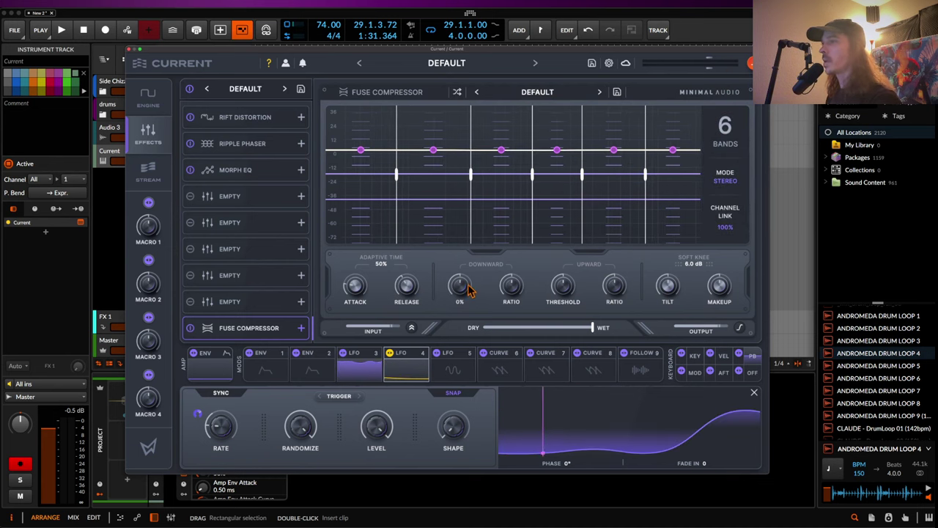
- Raise the compressor's downward and upward thresholds, bringing the downward threshold to 6.0 dB, and adjust both ratios
left_click_drag(465, 228, 474, 156)
left_click_drag(510, 286, 528, 214)
left_click_drag(563, 286, 570, 151)
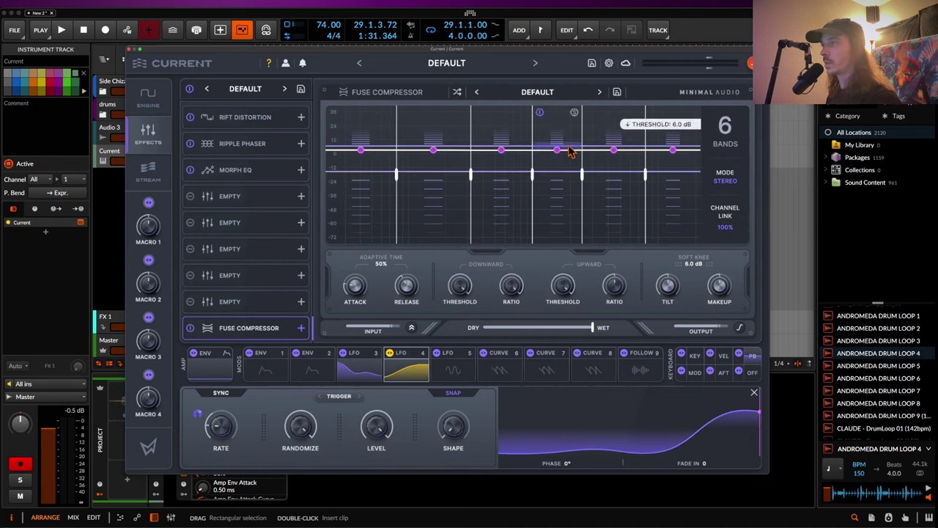
left_click_drag(609, 288, 648, 127)
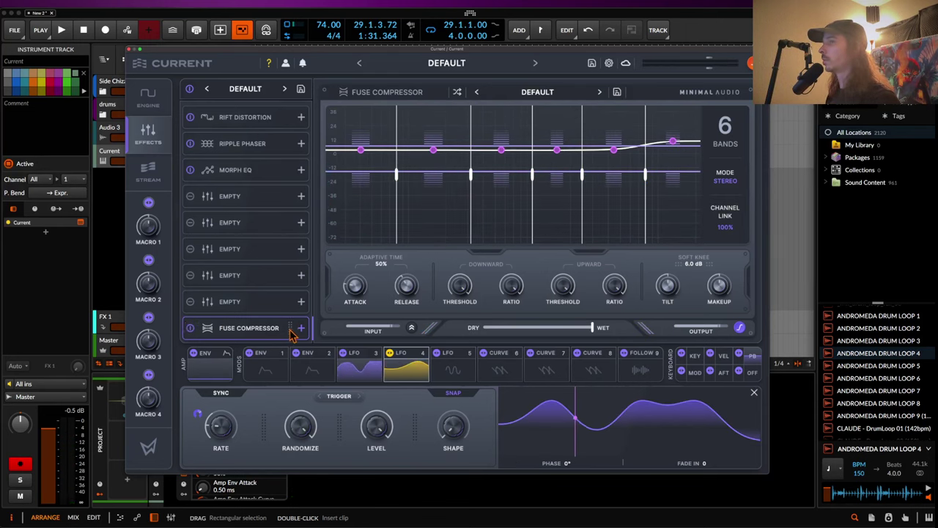
- Compare the sound with the Fuse Compressor bypassed and active, and empty the last effect slot
left_click(191, 328)
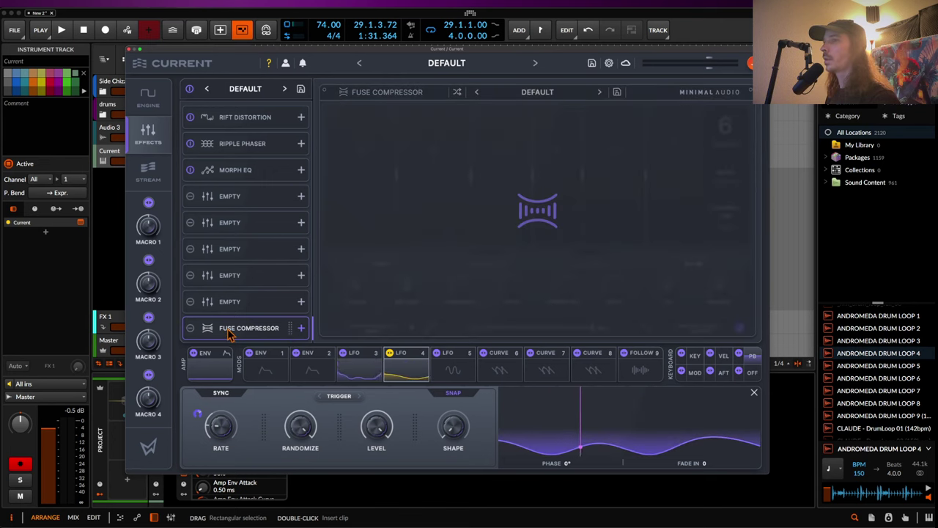
left_click(189, 329)
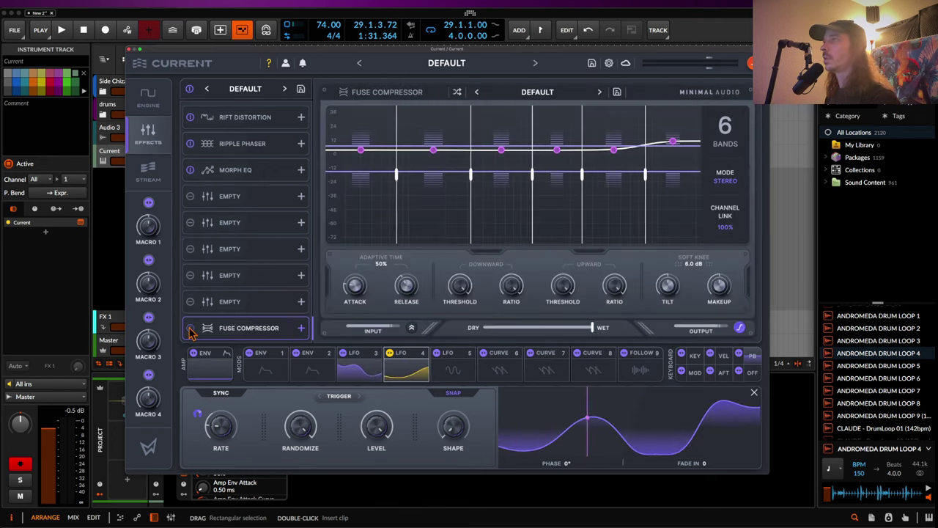
left_click(300, 329)
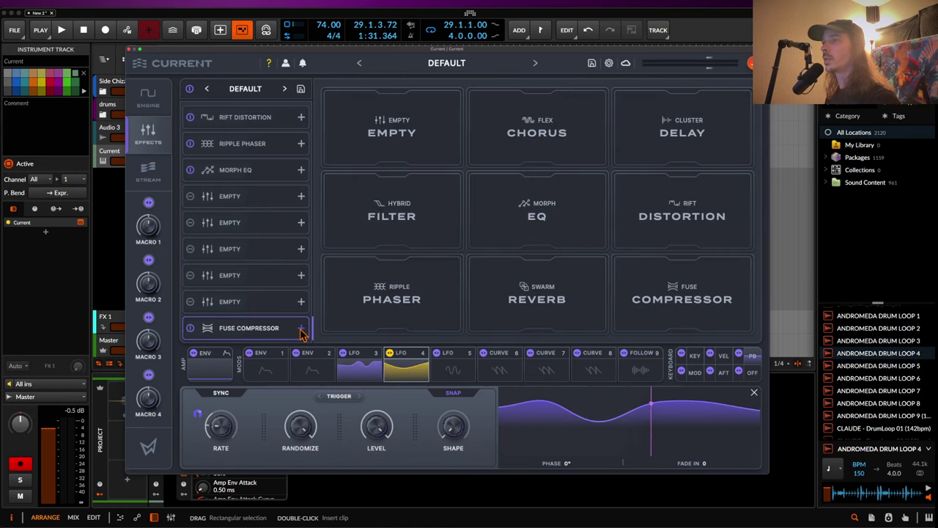
left_click(393, 133)
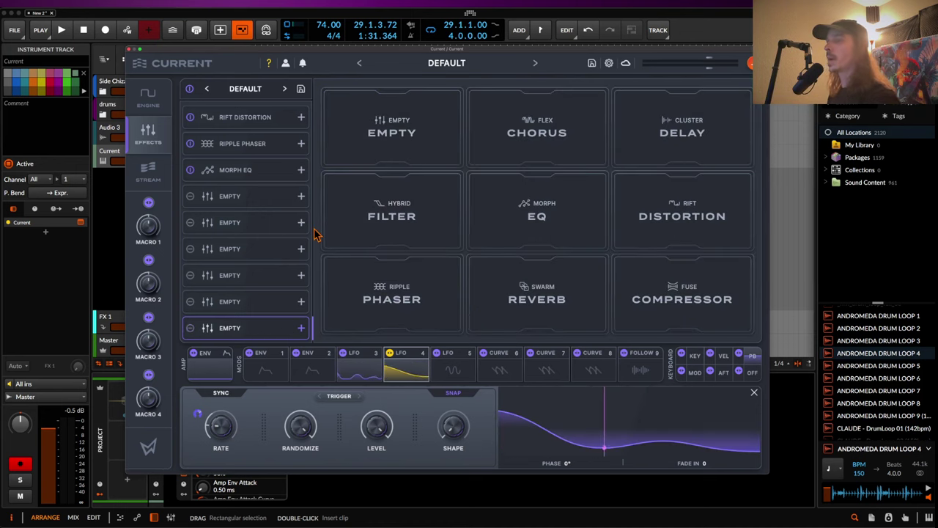
- Add a second Rift Distortion in the fourth effect slot and enable its output soft clipping
left_click(263, 197)
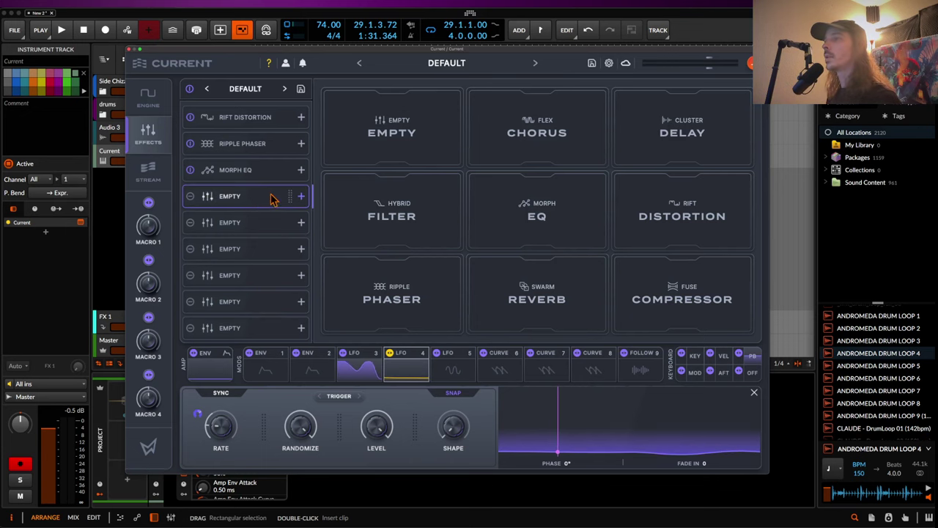
left_click(695, 213)
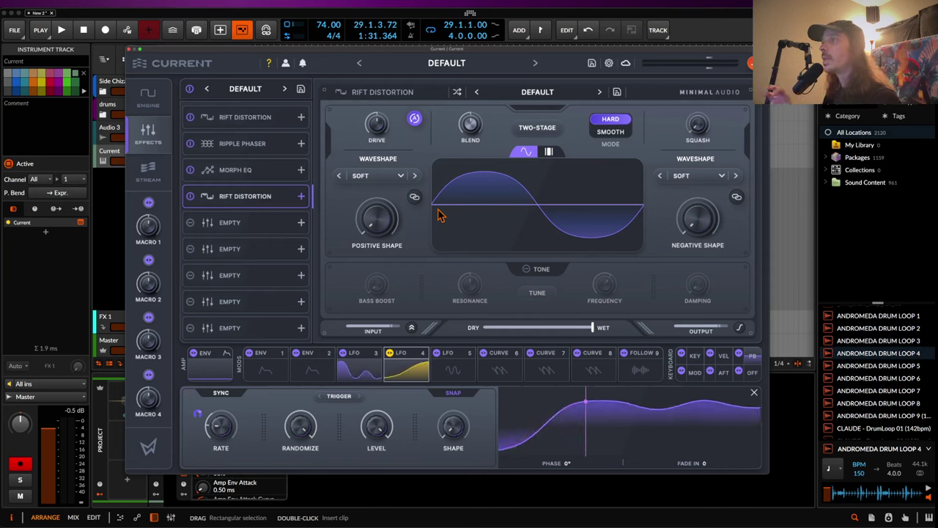
left_click(739, 327)
- Raise the new distortion's positive and negative shapes, set squash to 37% and enable its tone section
left_click_drag(593, 329, 617, 332)
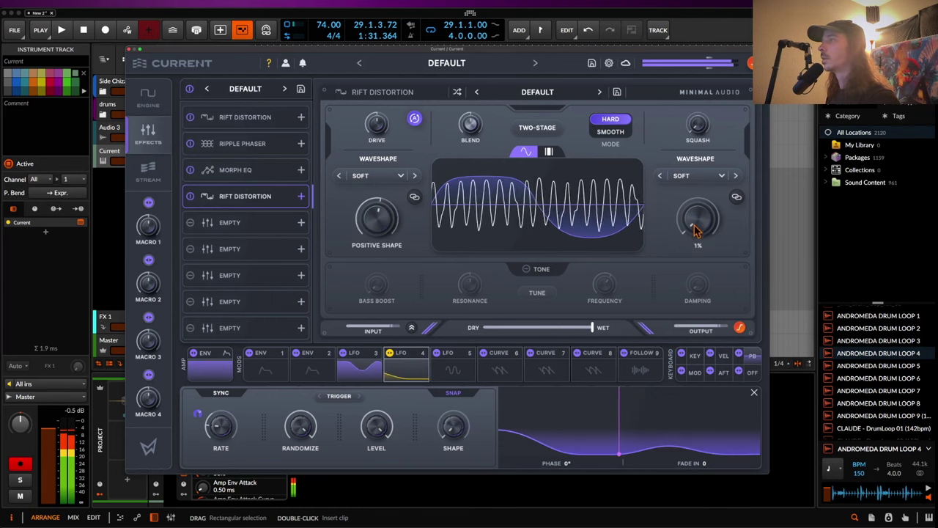
left_click_drag(692, 227, 689, 85)
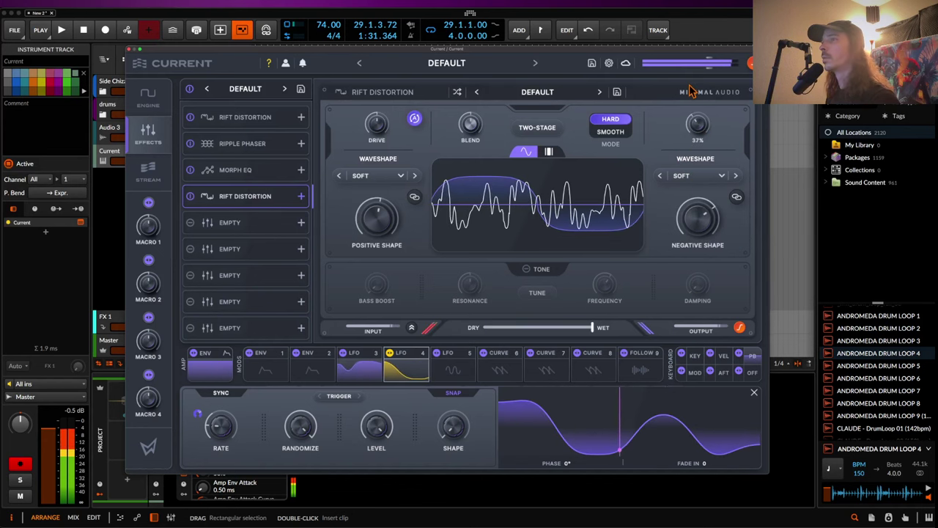
left_click(526, 269)
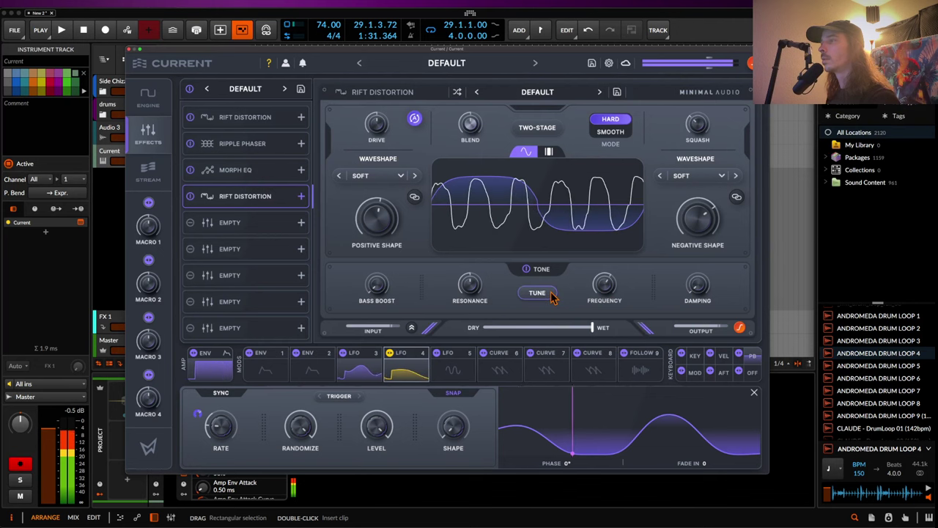
- Enable Tune in the second distortion's tone section and raise the resonance to about 1.7 dB
mouse_move(608, 299)
left_click(546, 294)
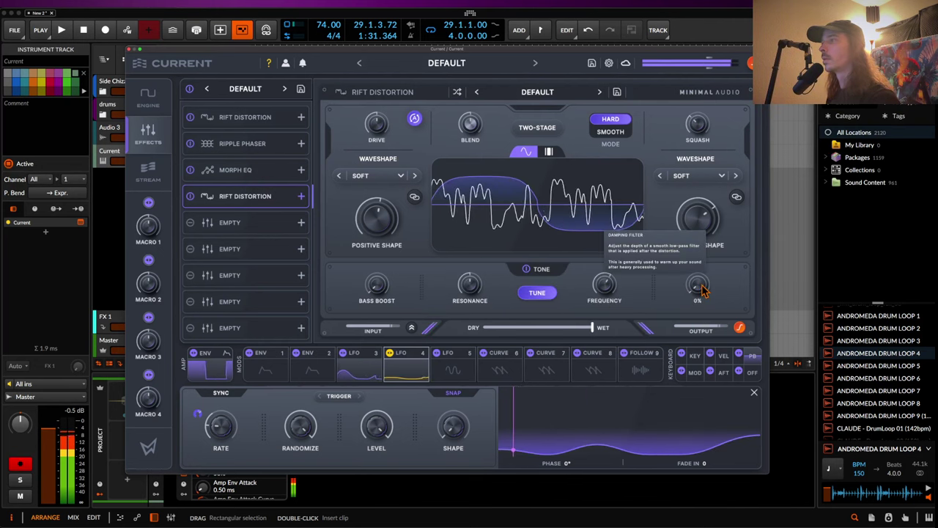
mouse_move(702, 291)
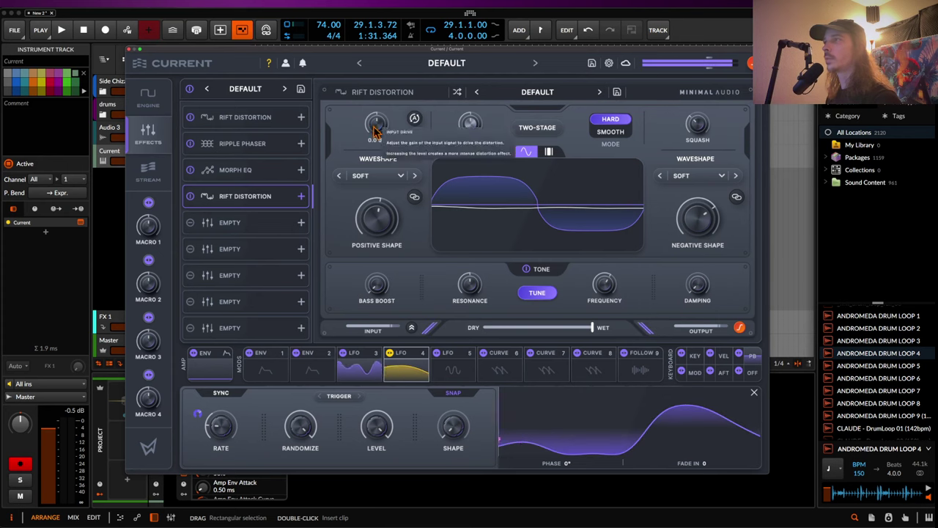
left_click_drag(374, 130, 374, 129)
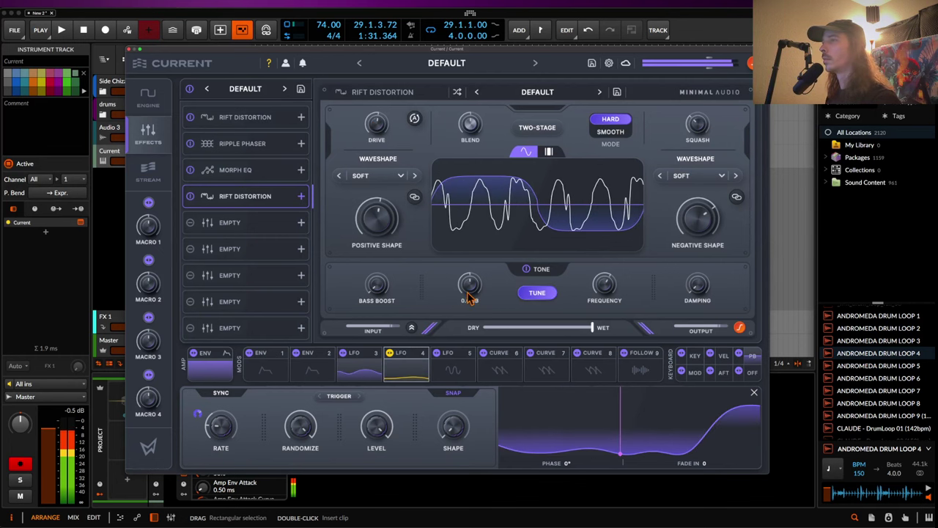
left_click_drag(469, 287, 471, 288)
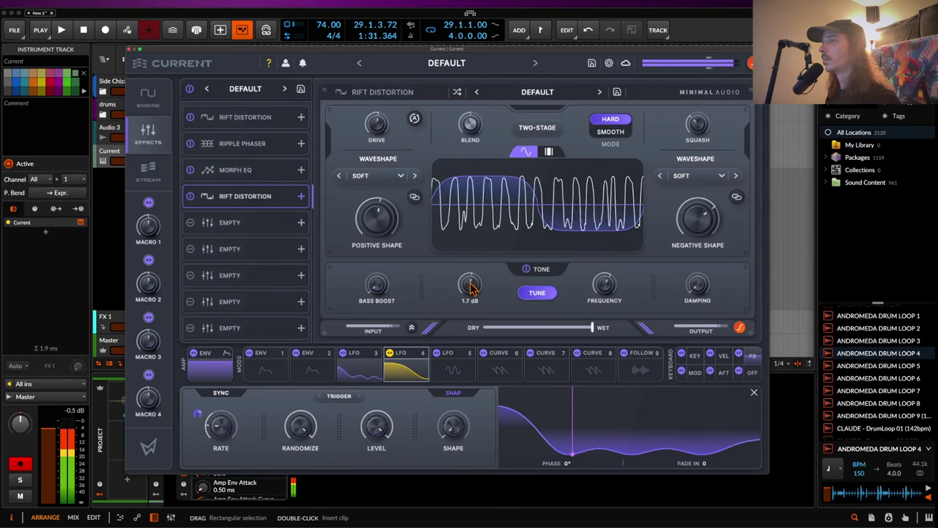
- Blend the second distortion back toward the dry signal and try out its bass boost
left_click_drag(592, 328, 524, 331)
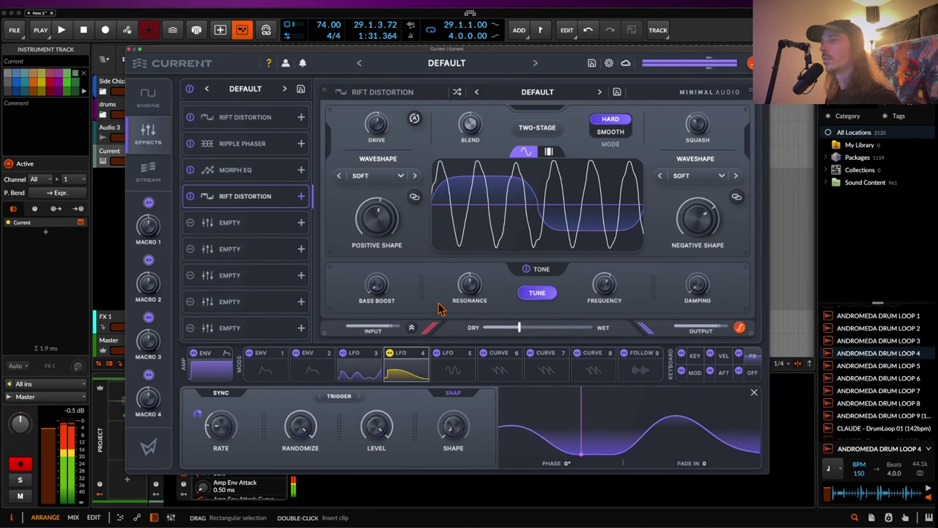
left_click_drag(377, 289, 381, 236)
left_click_drag(404, 203, 433, 167)
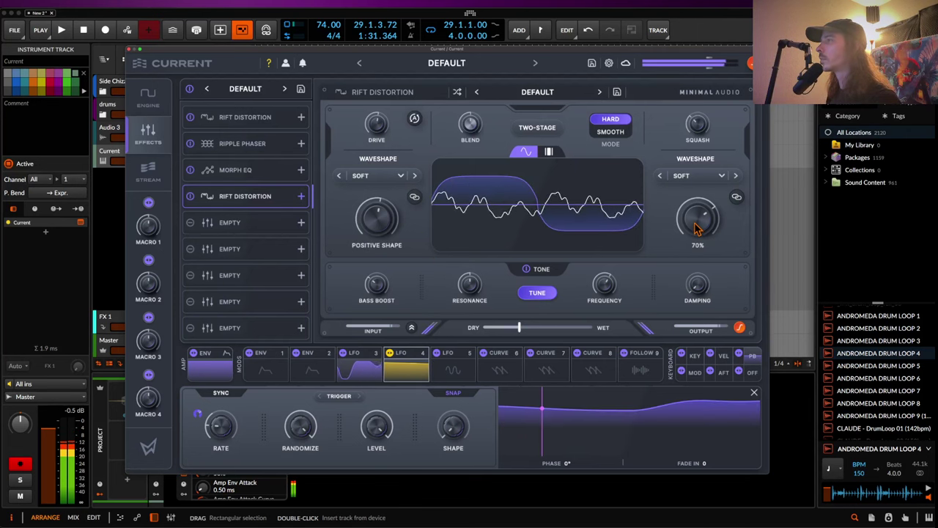
- Change the distortion's negative waveshape to Growl and set its dry/wet mix to 48%
left_click(715, 171)
mouse_move(725, 192)
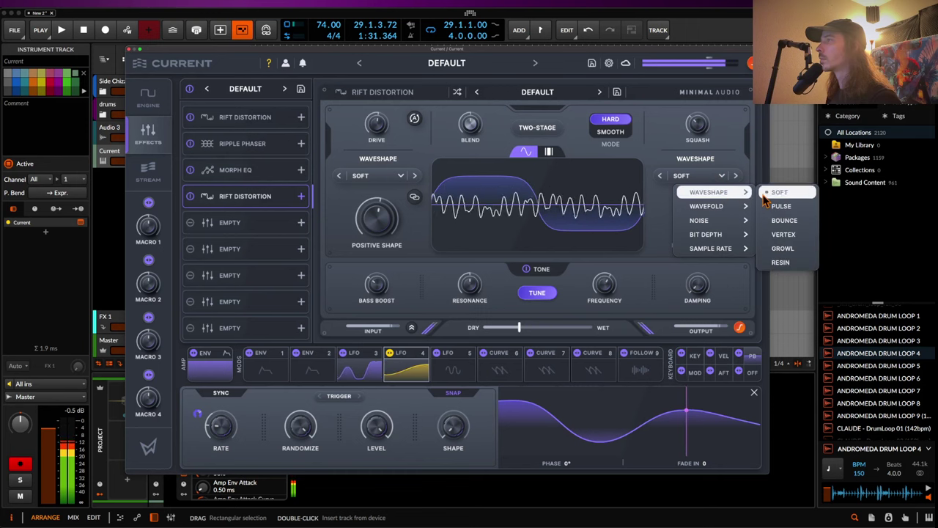
left_click(779, 249)
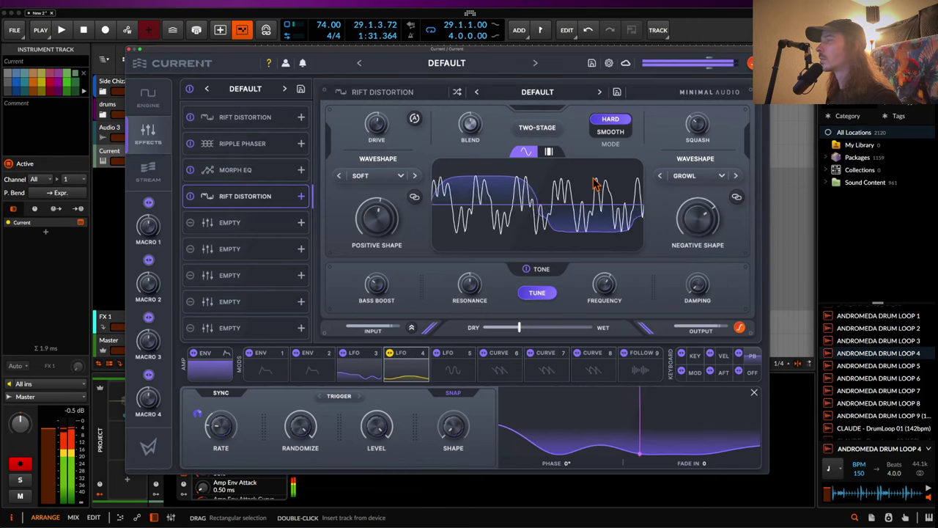
mouse_move(520, 329)
left_mouse_down()
mouse_move(608, 336)
mouse_move(535, 330)
left_mouse_up()
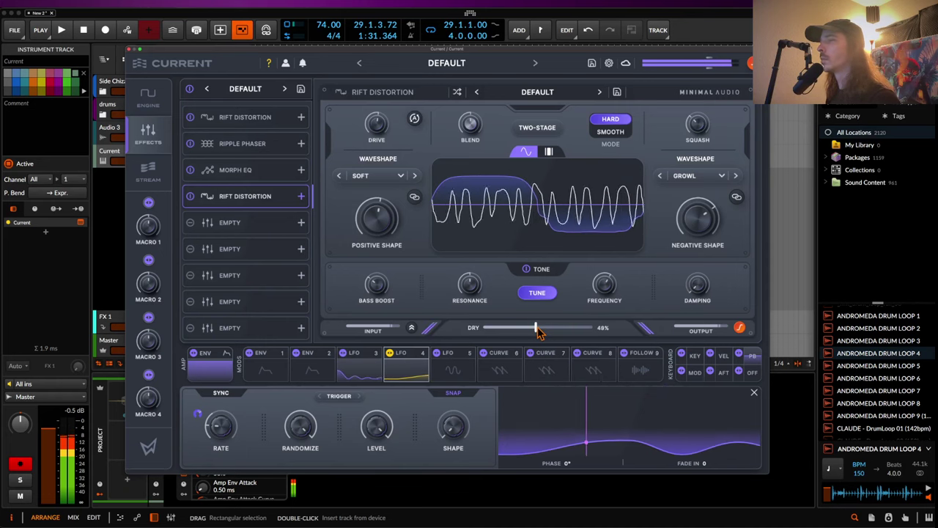
- Add a Cluster Delay in the fifth effect slot, switch its timing to Free and shorten the delay time
left_click(297, 228)
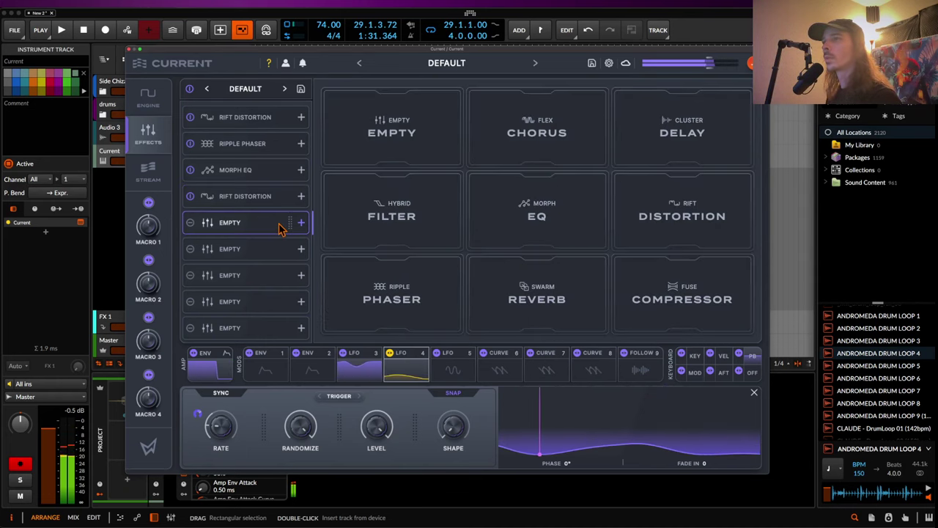
left_click(668, 132)
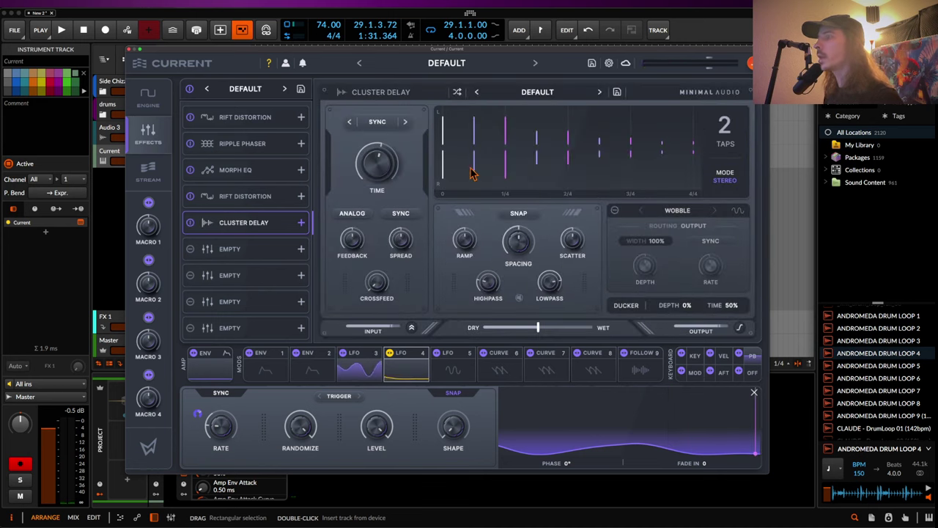
left_click(387, 122)
left_click(376, 137)
left_click_drag(380, 160, 377, 207)
- Lower the delay's feedback with Analog mode enabled and set its dry/wet mix to 22%
left_click_drag(351, 239, 353, 253)
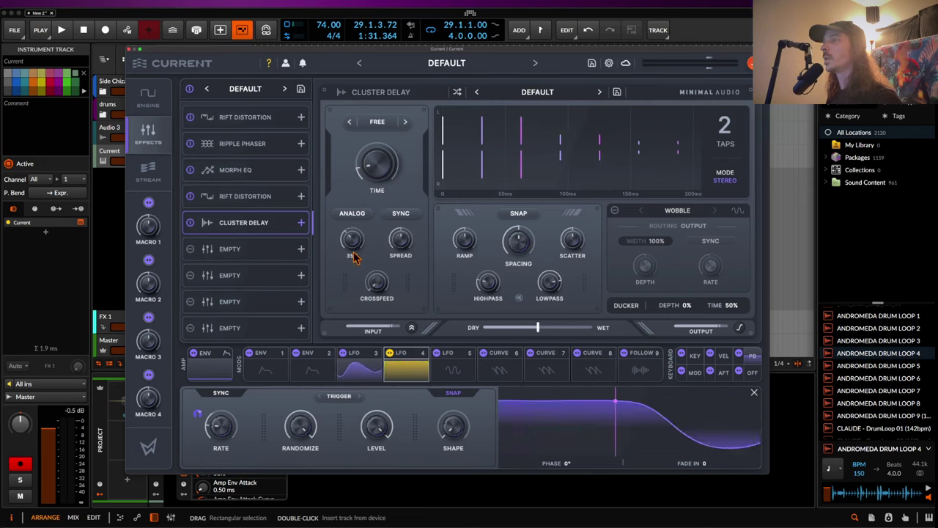
left_click(353, 219)
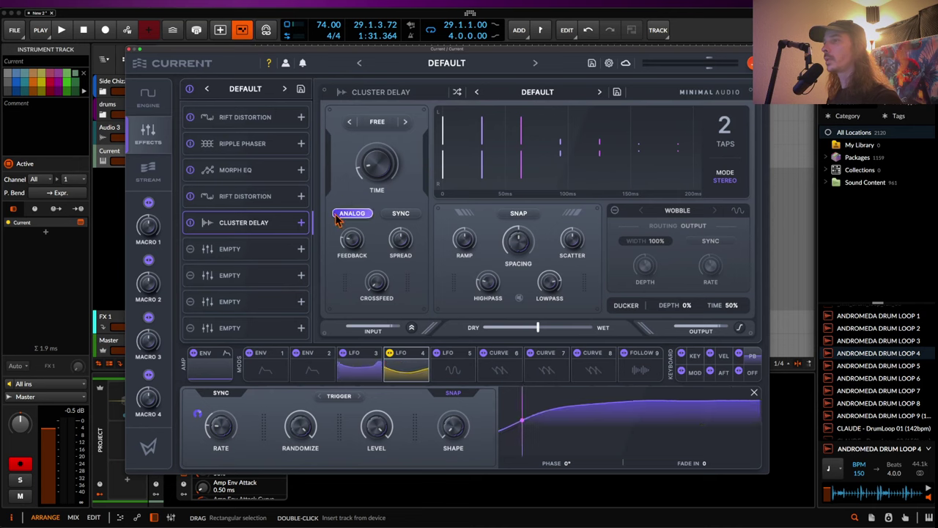
mouse_move(570, 258)
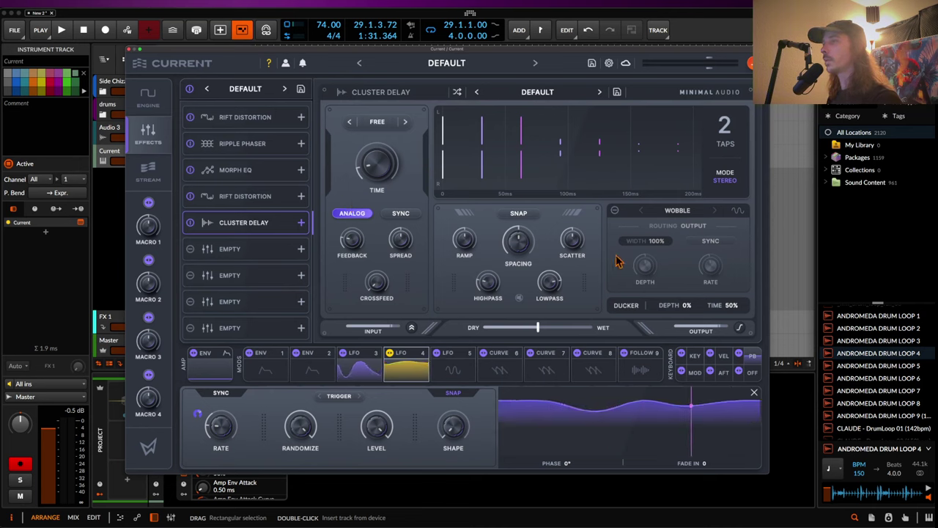
mouse_move(489, 277)
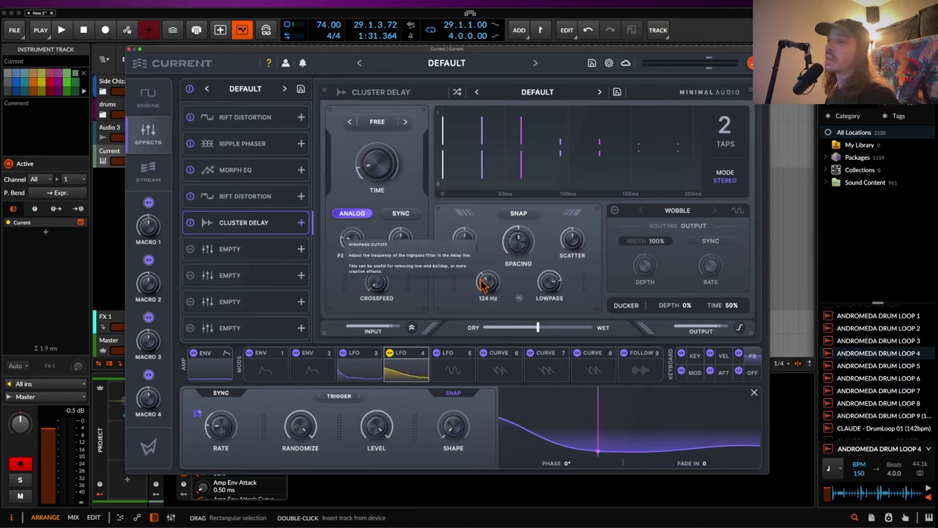
mouse_move(549, 286)
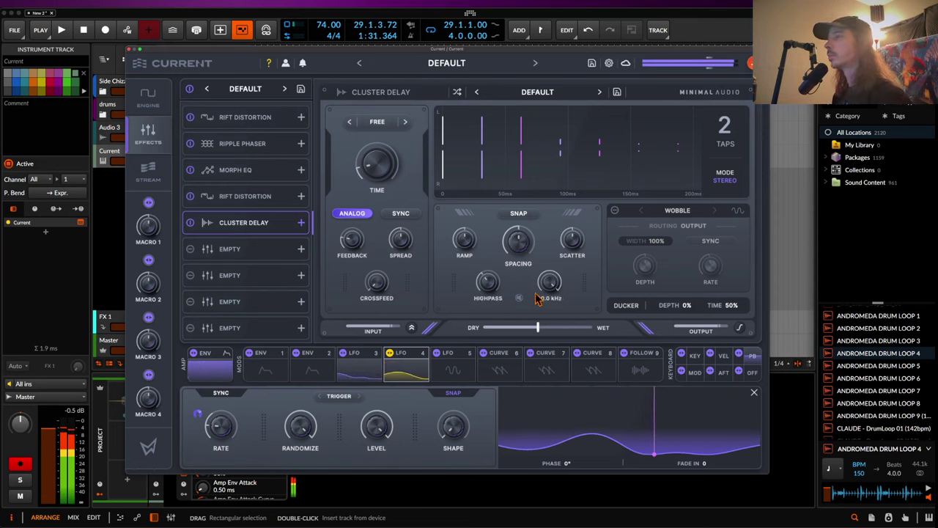
left_click_drag(537, 327, 507, 331)
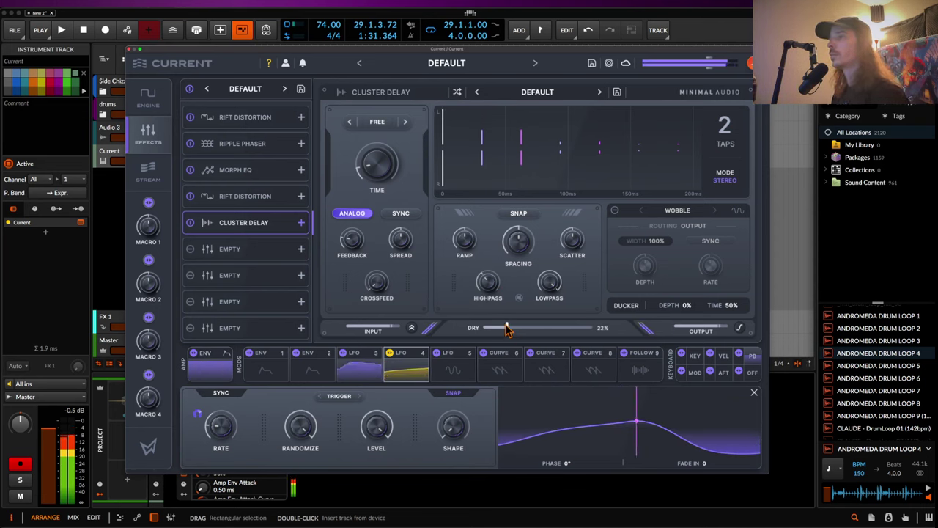
- Enable the delay's modulation section, switch it to Flanger and adjust its depth
left_click(615, 211)
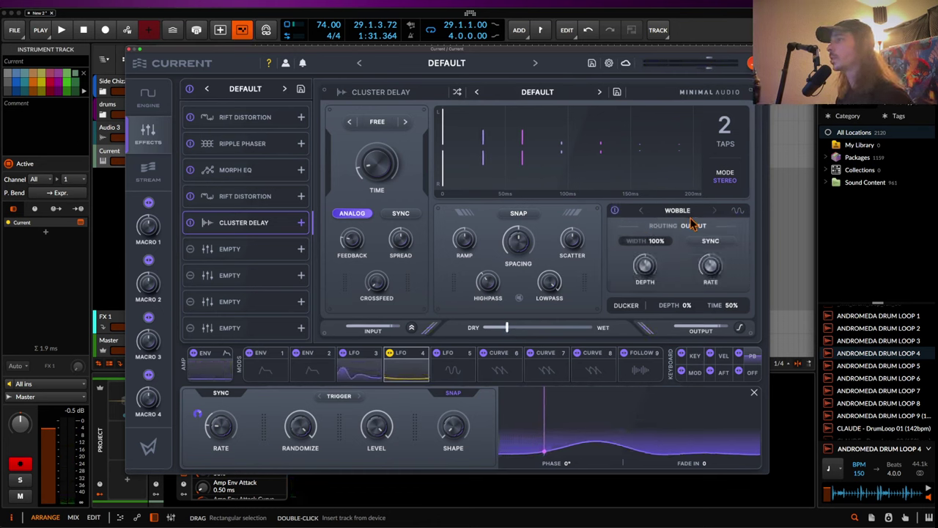
left_click(714, 210)
left_click(715, 211)
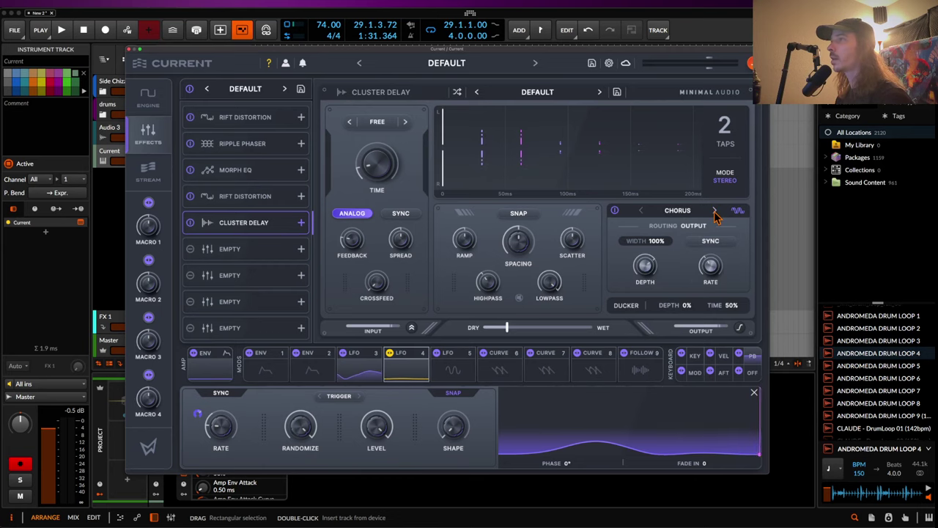
left_click(715, 211)
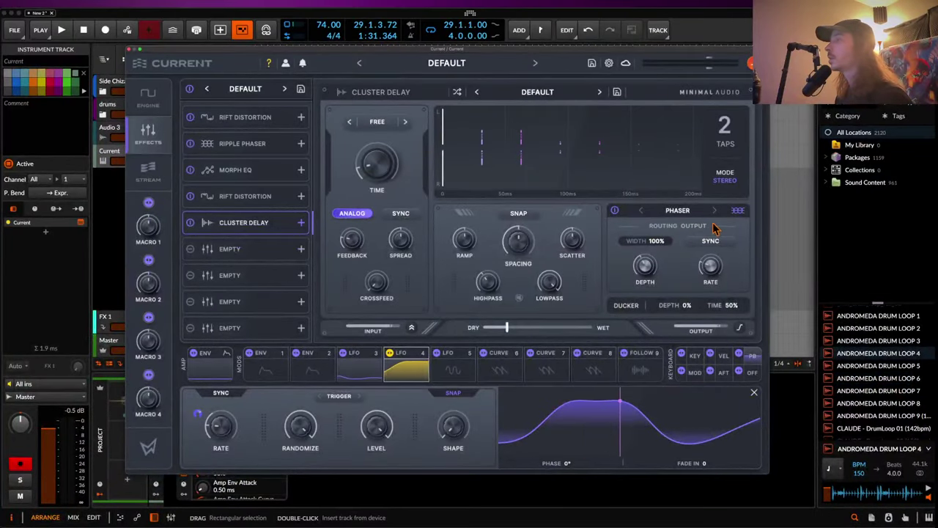
left_click(725, 222)
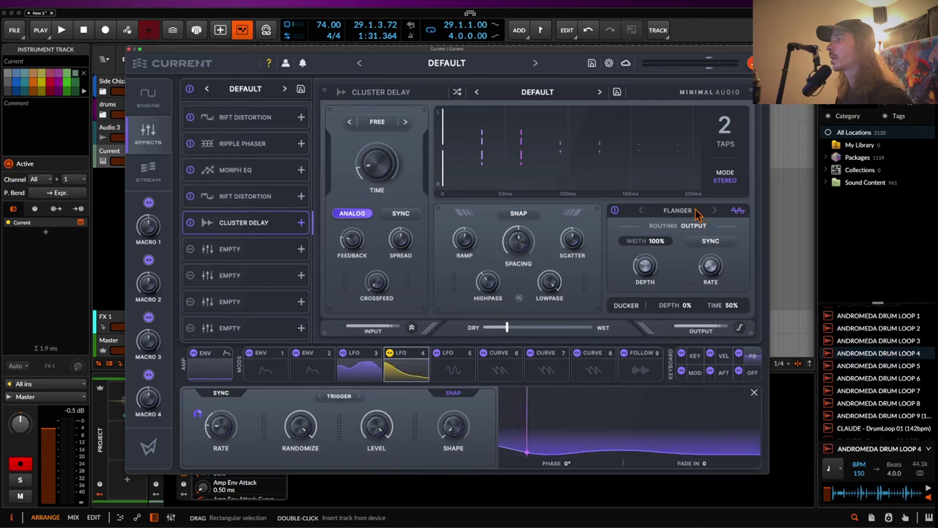
mouse_move(656, 268)
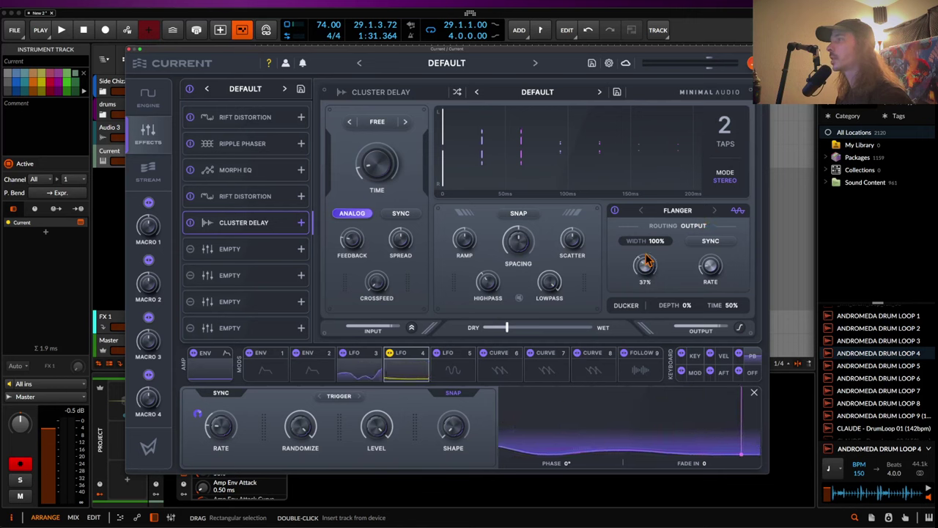
left_click_drag(646, 262, 645, 253)
mouse_move(692, 272)
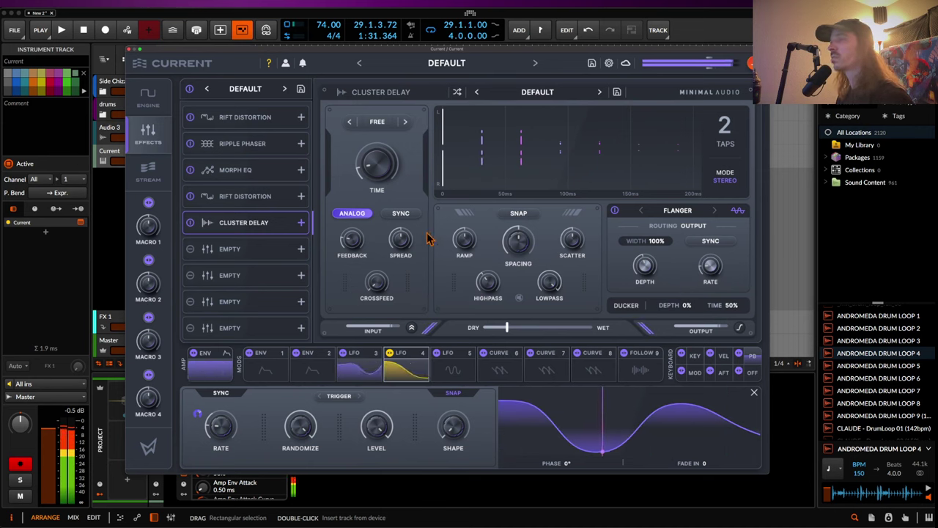
- Set the delay's feedback to 34% and compare the sound with the Cluster Delay bypassed and active
mouse_move(381, 183)
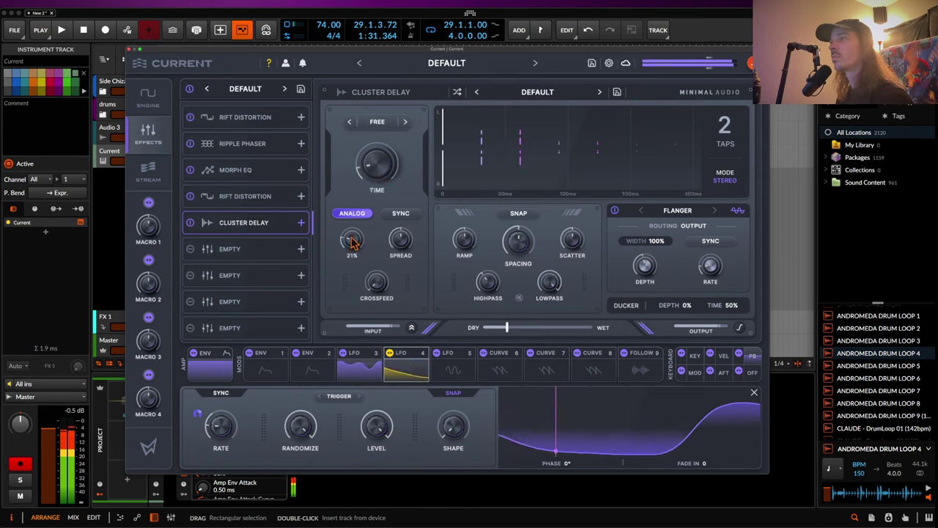
mouse_move(350, 234)
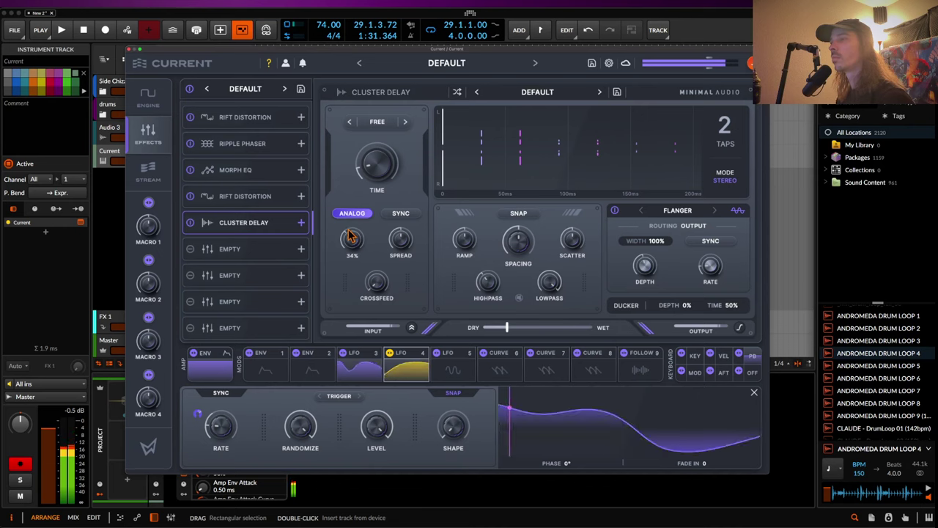
mouse_move(511, 333)
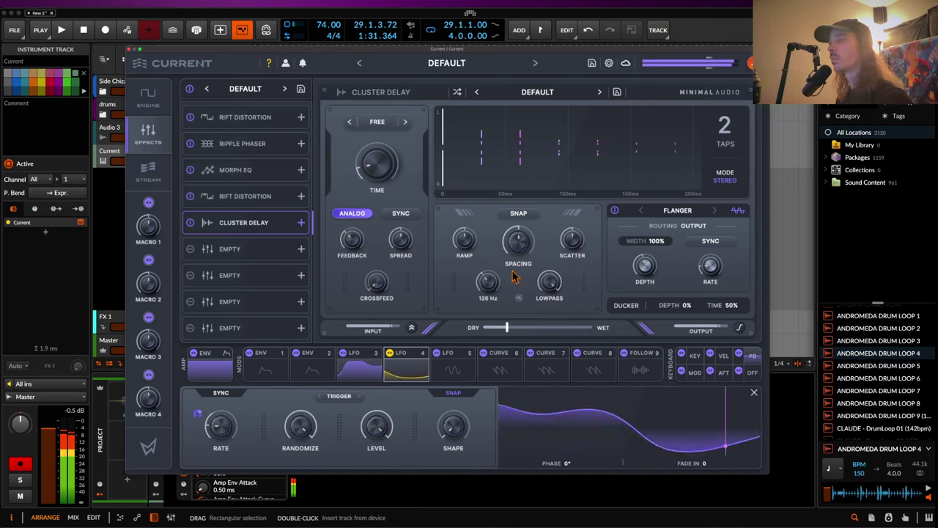
left_click(191, 223)
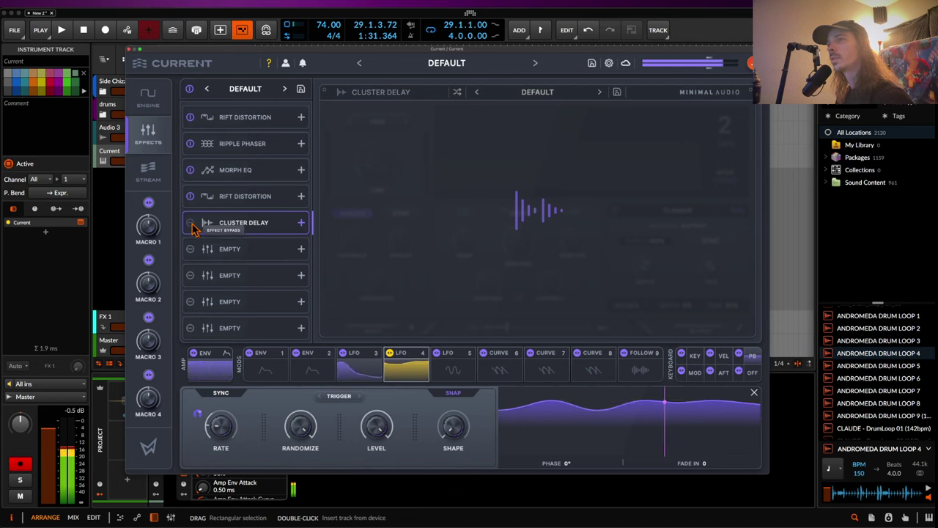
left_click(190, 224)
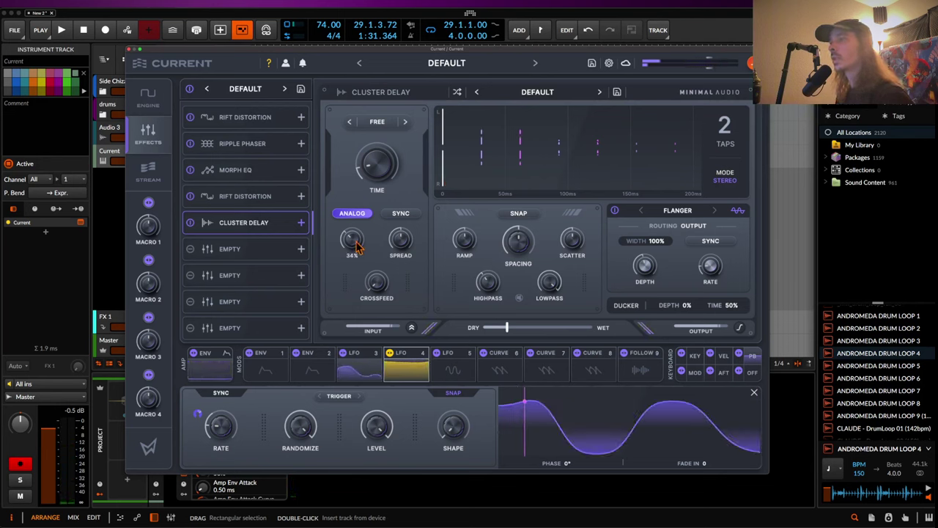
- Reduce the spacing between the delay taps, set scatter to -37% and adjust the ramp
mouse_move(538, 302)
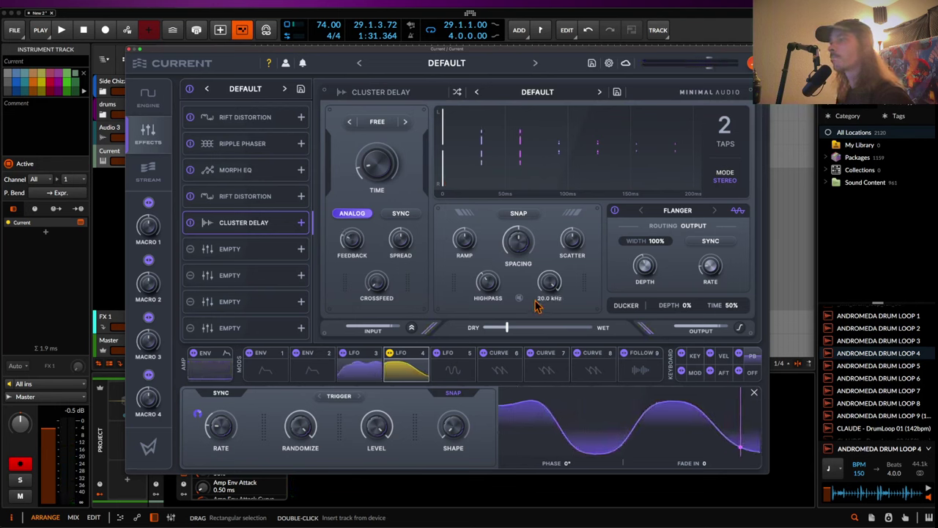
mouse_move(533, 262)
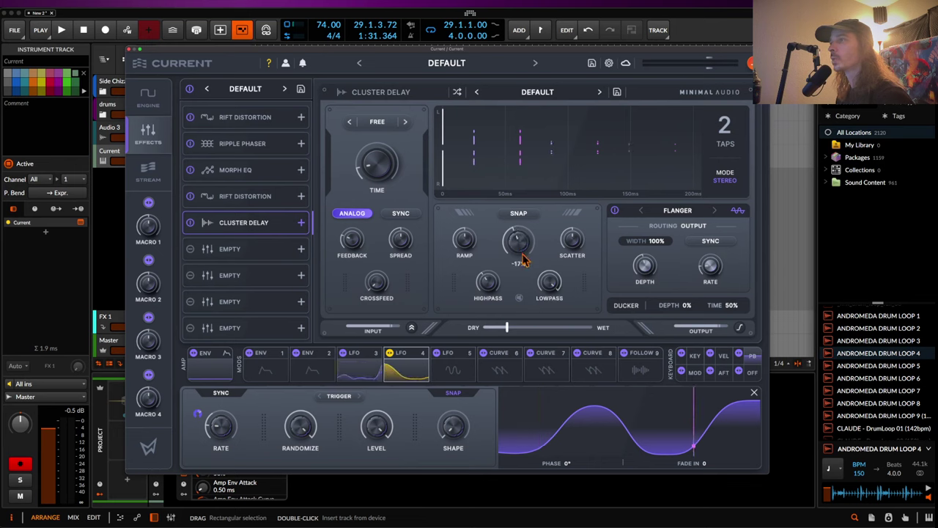
left_click_drag(523, 253, 568, 263)
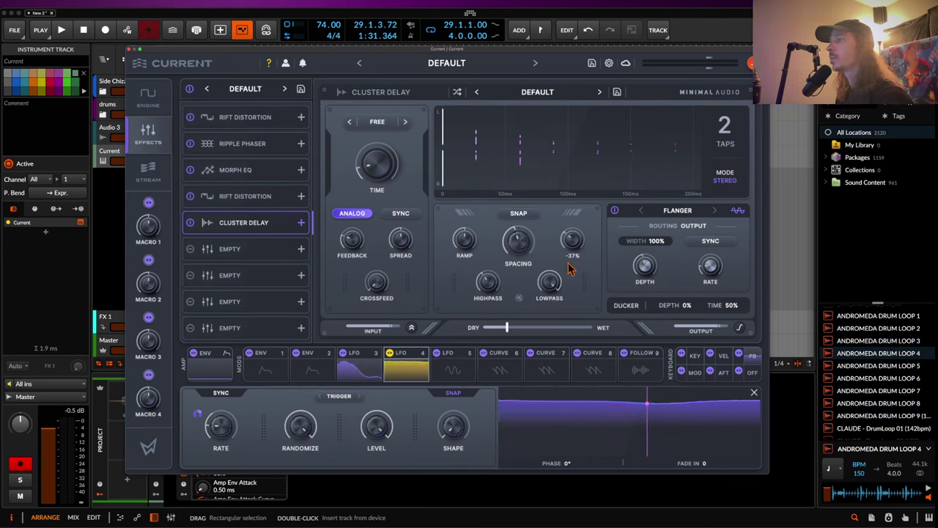
mouse_move(482, 250)
mouse_move(459, 244)
left_mouse_down()
mouse_move(459, 213)
mouse_move(459, 304)
mouse_move(457, 243)
left_mouse_up()
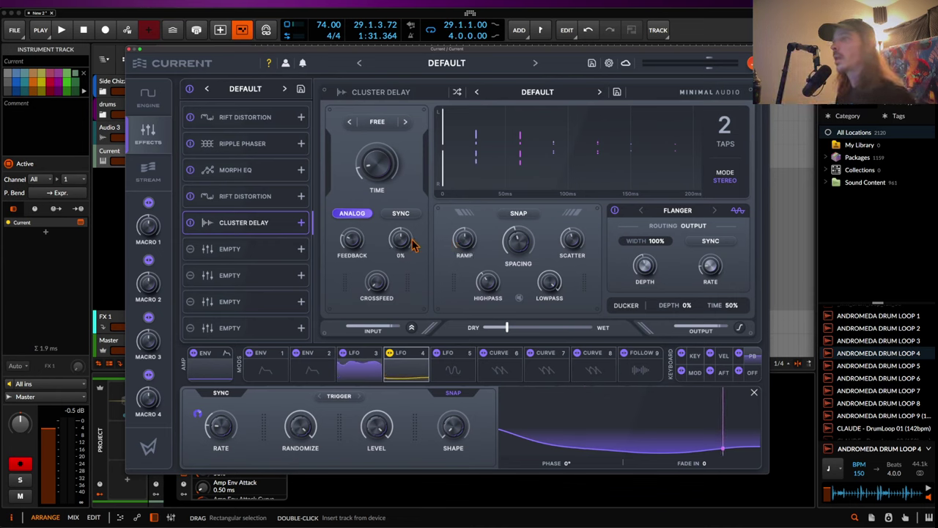
- Try out the delay time spread, leave it at 0%, and set the ducker depth to 26%
mouse_move(400, 242)
left_mouse_down()
mouse_move(399, 267)
mouse_move(399, 258)
left_mouse_up()
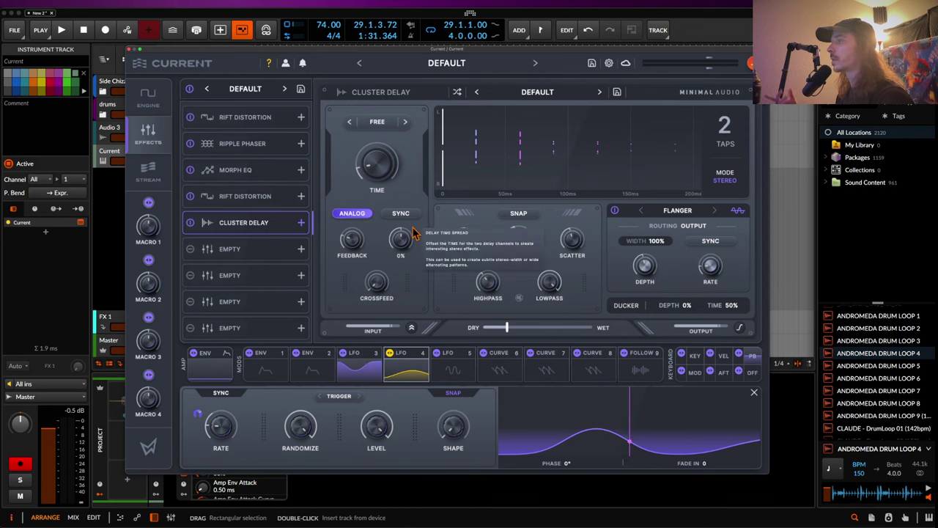
mouse_move(656, 266)
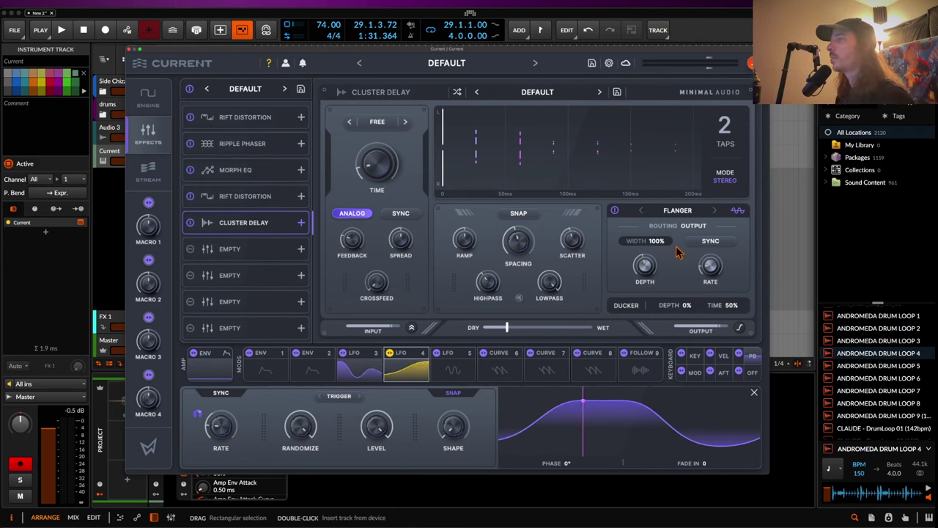
left_click_drag(690, 307, 688, 276)
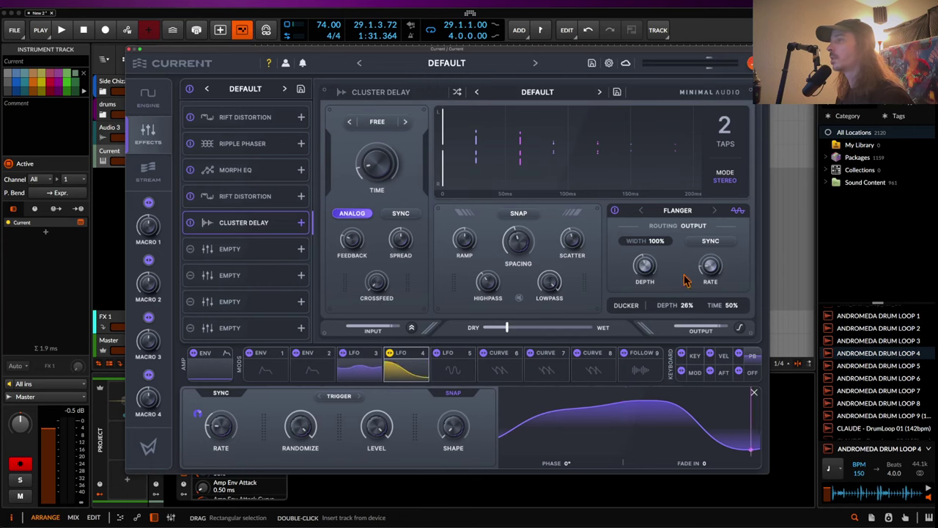
- Set the Cluster Delay's dry/wet mix to 36% and close the LFO editor
mouse_move(504, 333)
left_mouse_down()
mouse_move(542, 334)
mouse_move(522, 336)
left_mouse_up()
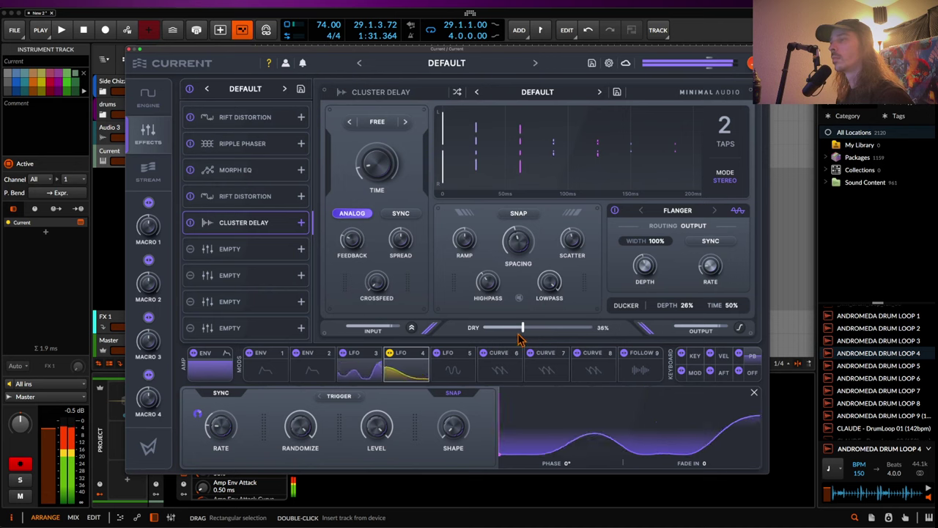
left_click(752, 372)
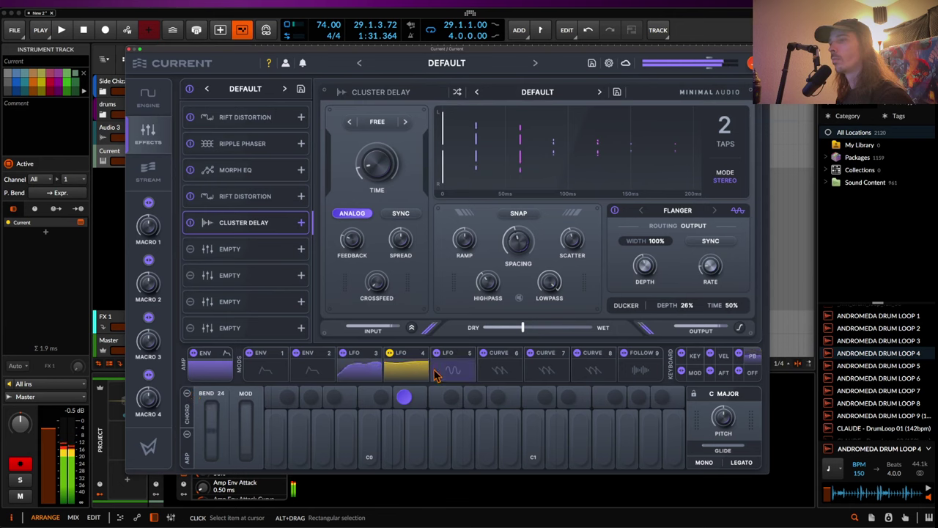
- Adjust the pitch bend's modulation amount on LFO 4's rate with the Morph EQ displayed, and test it with the bend wheel
left_click(401, 371)
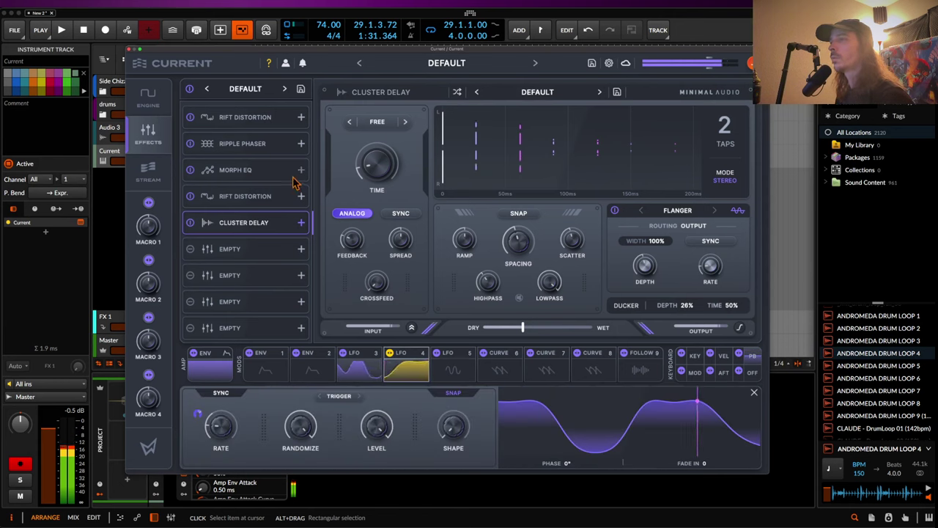
left_click(224, 176)
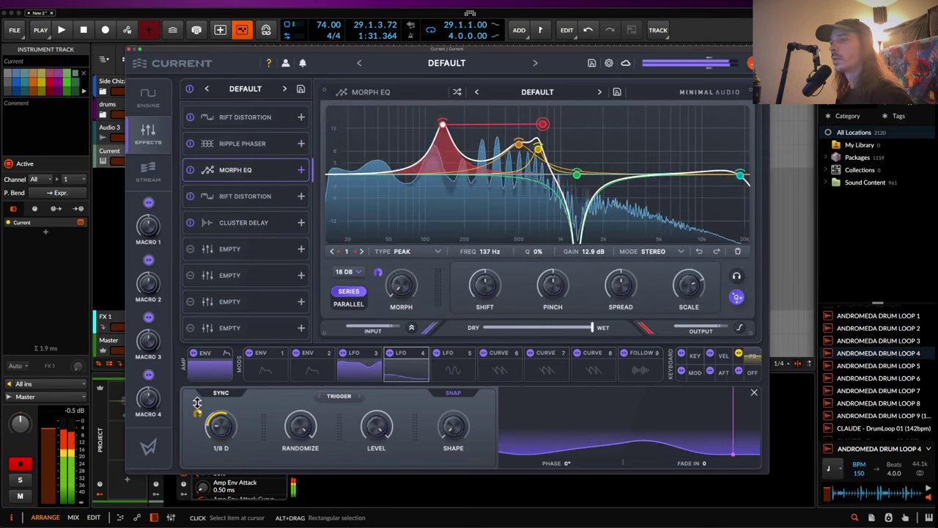
left_click_drag(196, 409, 197, 401)
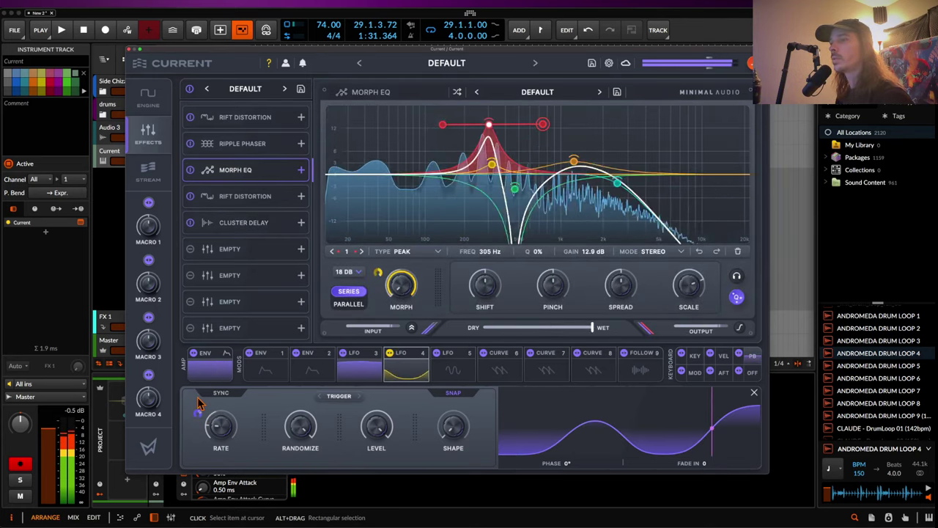
left_click(754, 394)
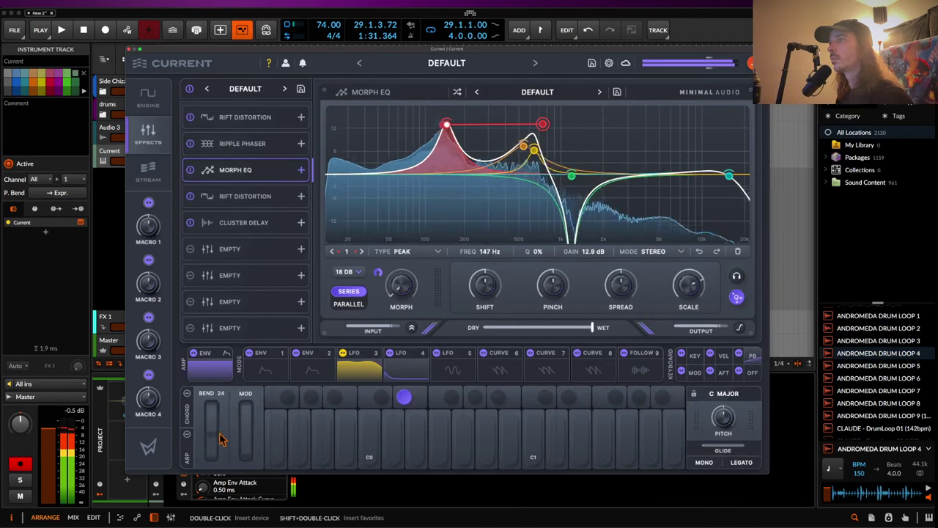
mouse_move(215, 413)
left_mouse_down()
mouse_move(218, 463)
mouse_move(203, 406)
mouse_move(208, 456)
mouse_move(209, 415)
left_mouse_up()
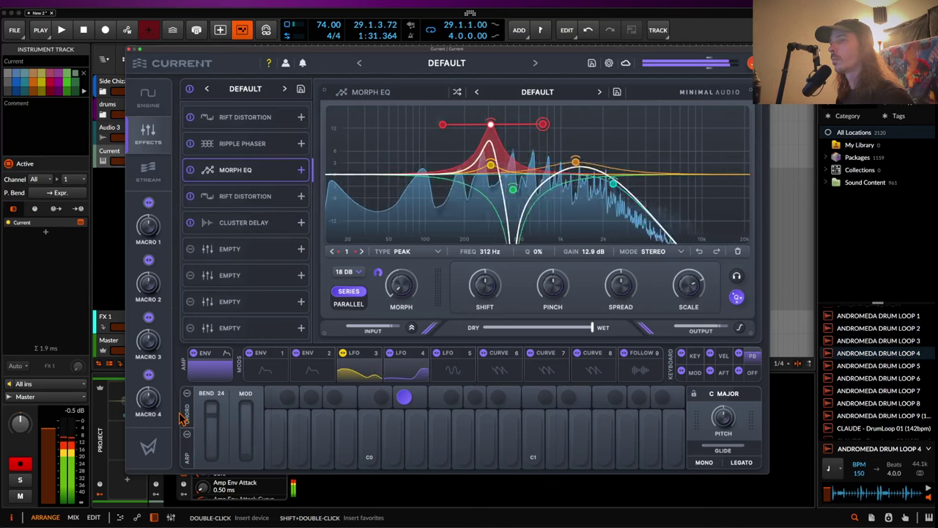
- Add a Flex Chorus in the empty effect slot after the Cluster Delay
left_click(234, 250)
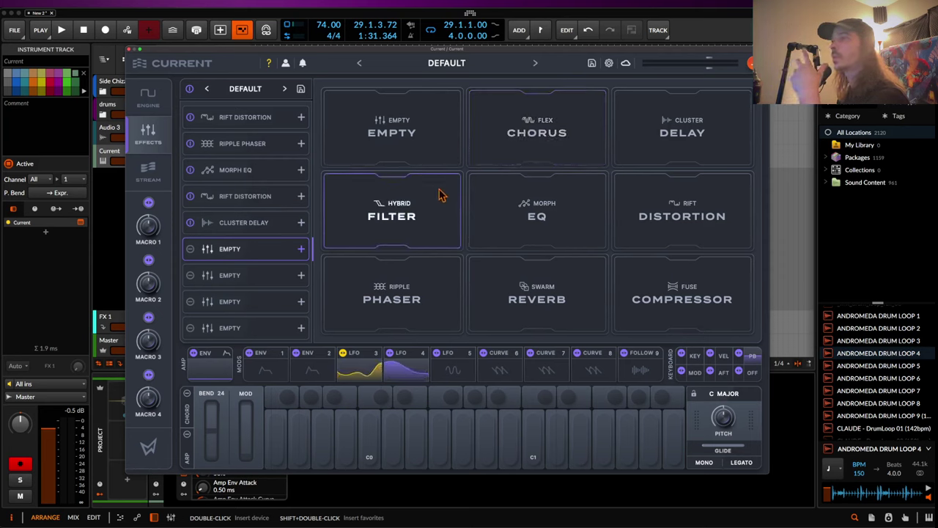
left_click(531, 142)
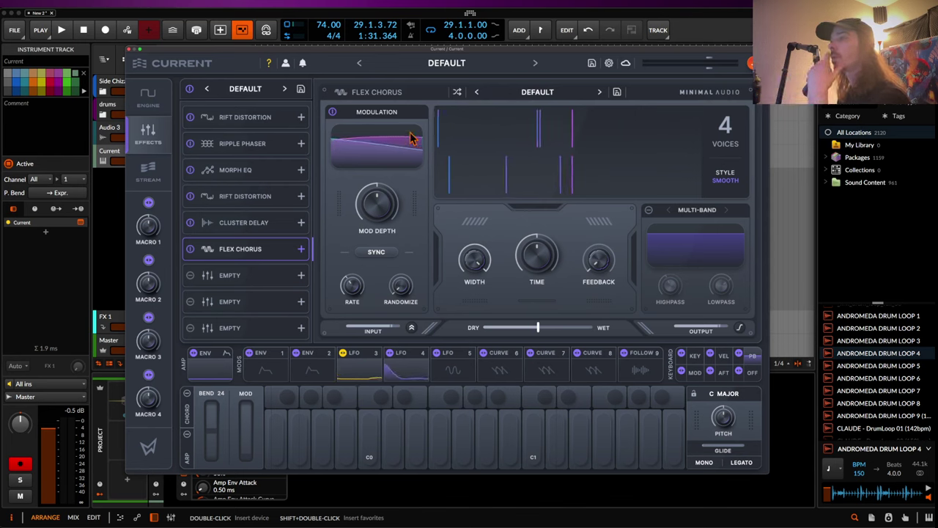
mouse_move(386, 203)
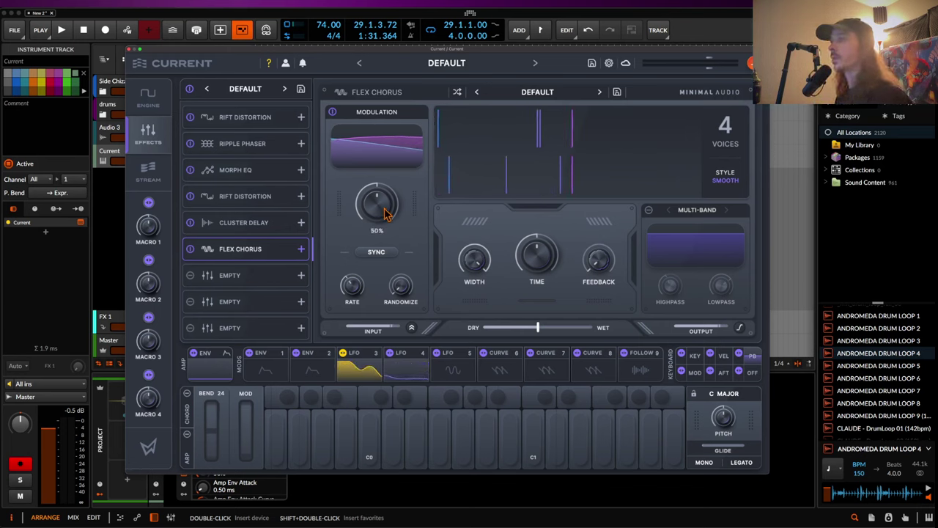
mouse_move(539, 329)
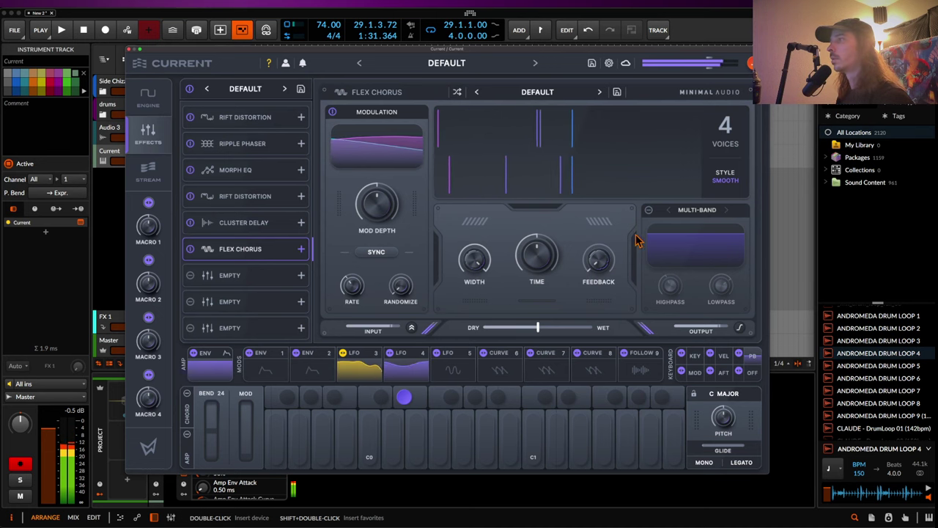
- Enable the chorus's multi-band section, set its highpass to 193 Hz and adjust the lowpass
left_click(649, 210)
mouse_move(673, 290)
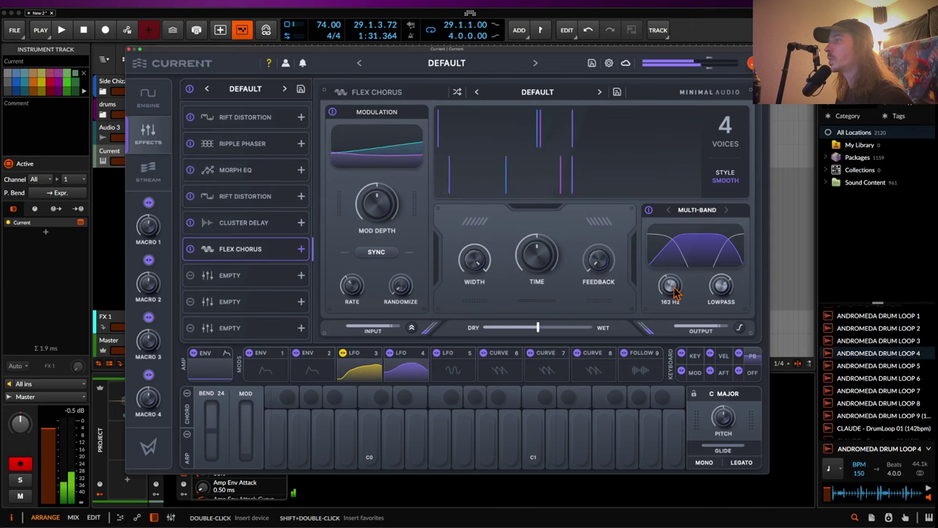
scroll(675, 292, "up", 2)
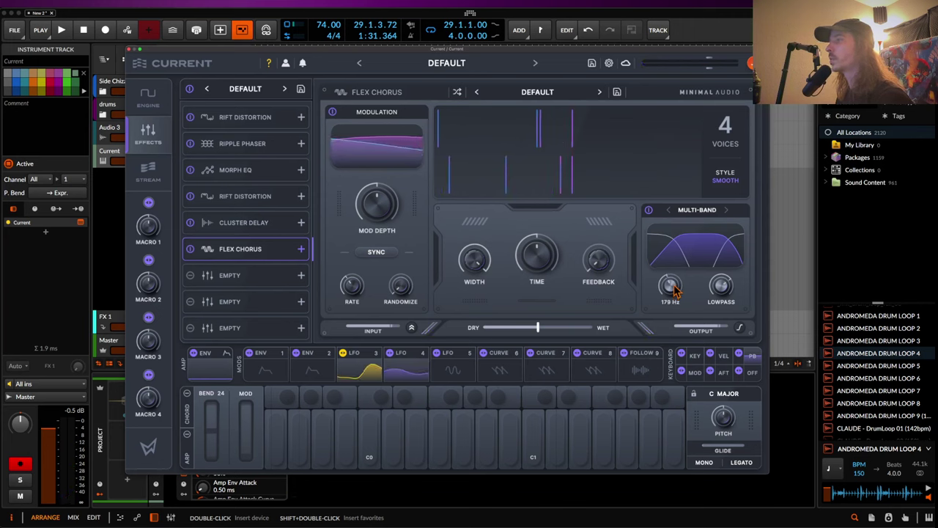
scroll(676, 291, "up", 2)
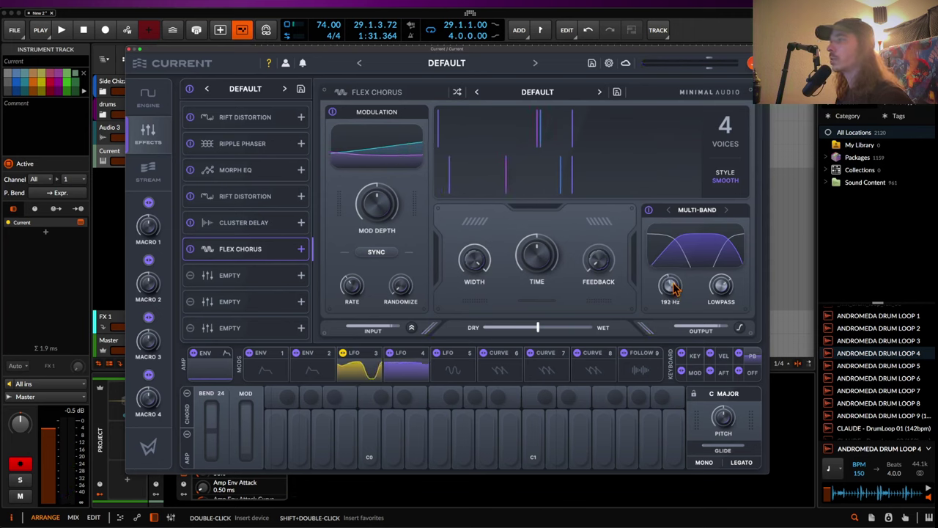
mouse_move(715, 291)
mouse_move(718, 292)
left_mouse_down()
mouse_move(712, 264)
mouse_move(713, 284)
left_mouse_up()
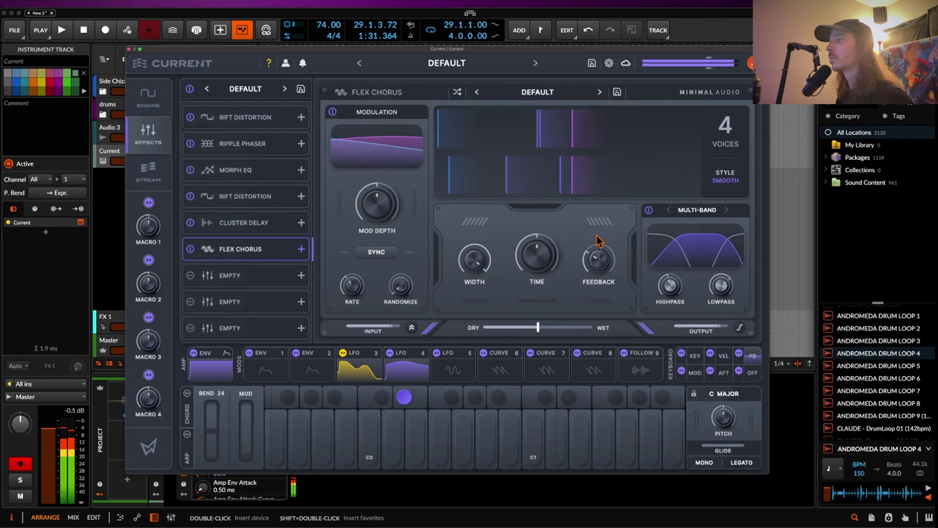
- Reduce the chorus width to 34%, lower its wet mix and adjust the modulation depth
left_click_drag(473, 260, 480, 334)
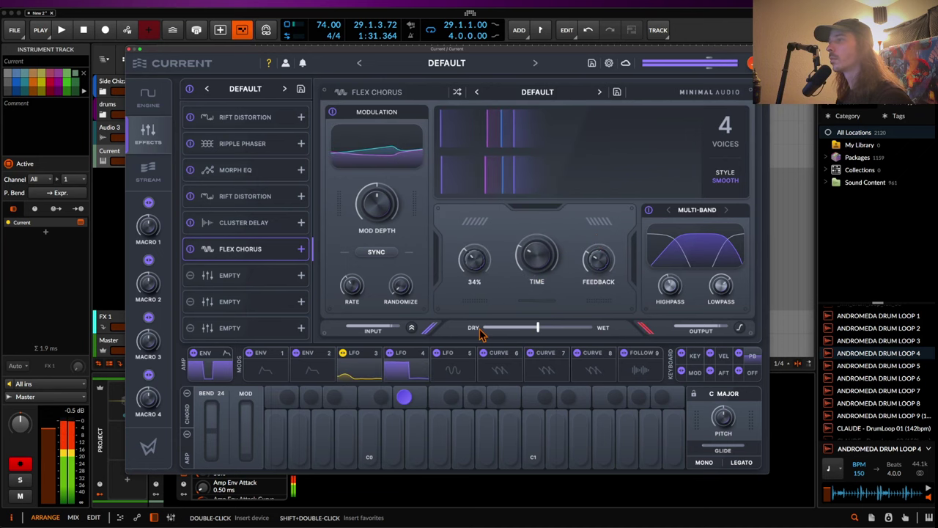
left_click_drag(537, 327, 508, 337)
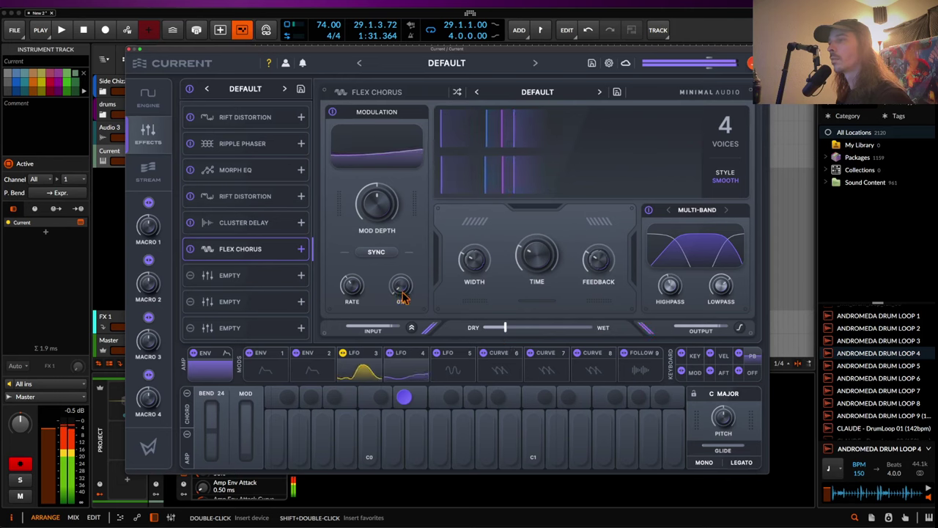
left_click_drag(381, 212, 375, 247)
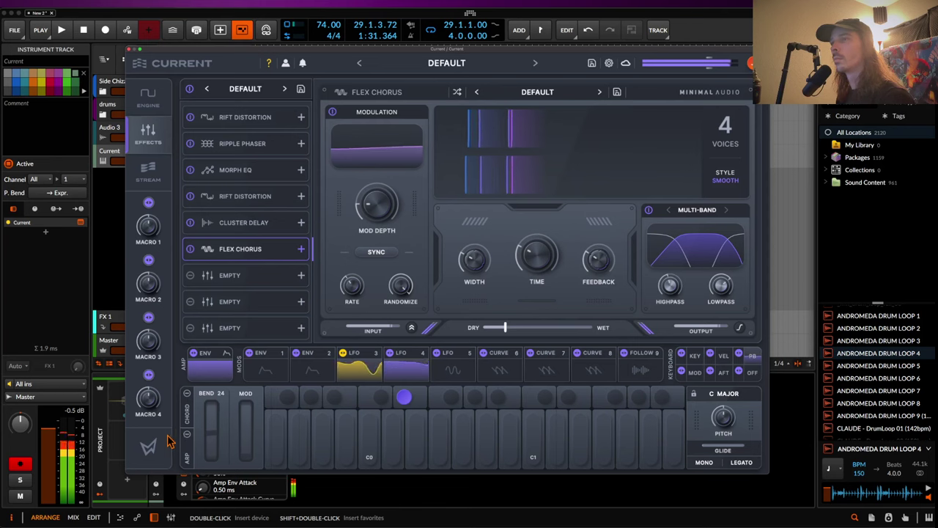
- Add a Hybrid Filter of type Morph 12 after the Flex Chorus, with its cutoff modulated by LFO 4
left_click(275, 279)
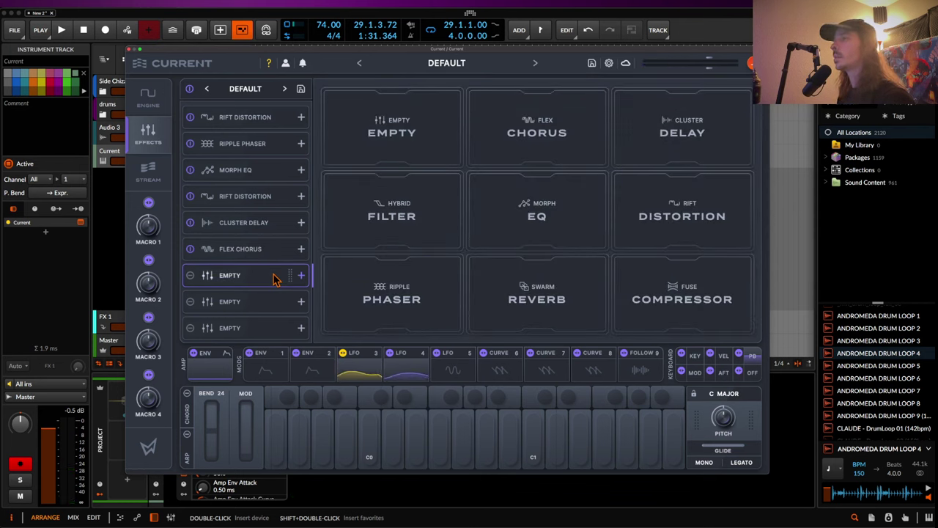
left_click(442, 218)
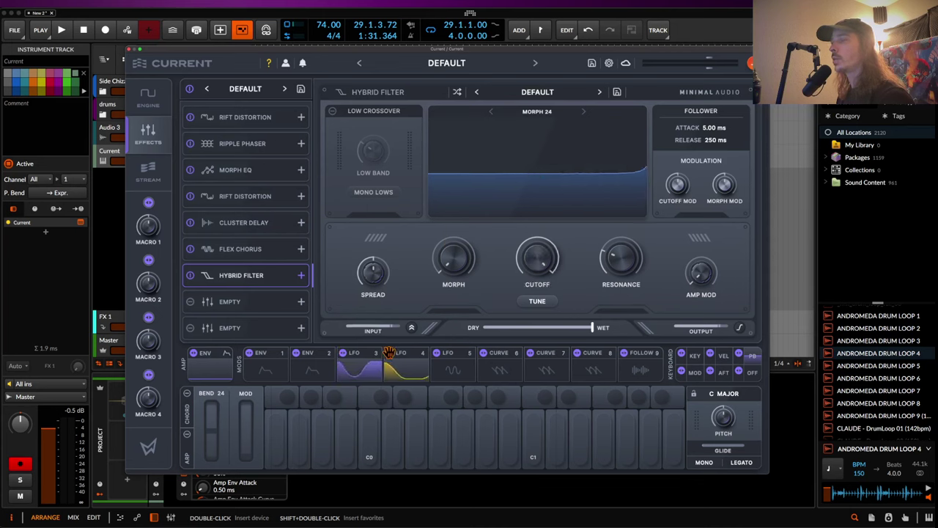
left_click_drag(508, 245, 510, 285)
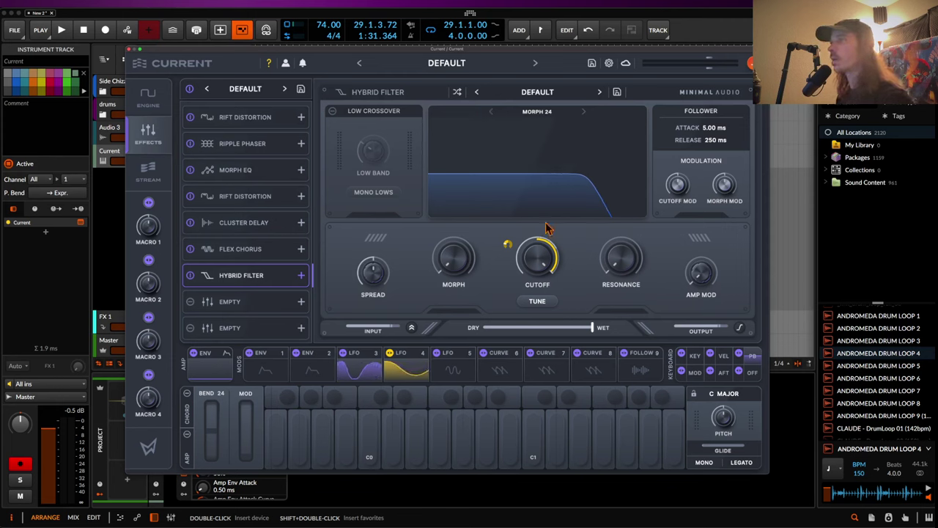
left_click(491, 112)
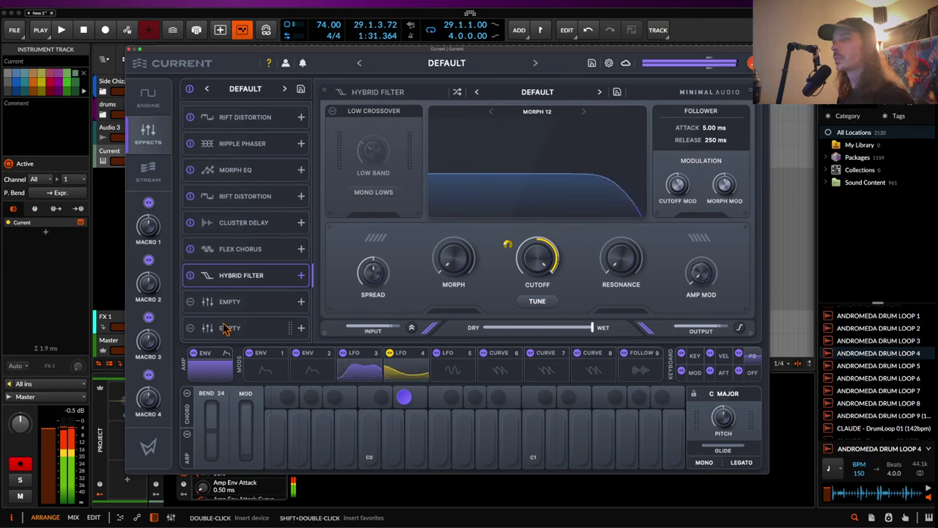
- Add a Rift Distortion after the Hybrid Filter, with positive shape 20%, negative shape 21% and a reduced wet mix
left_click(287, 308)
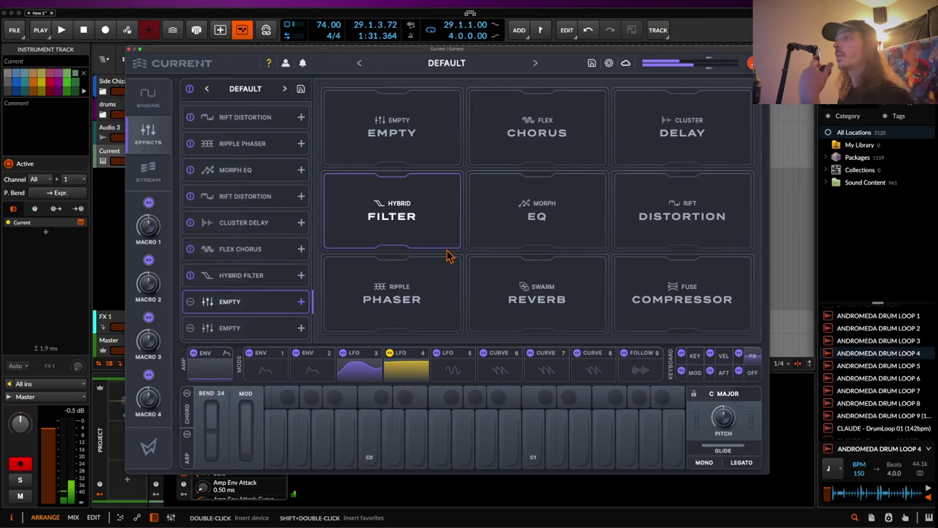
left_click(645, 213)
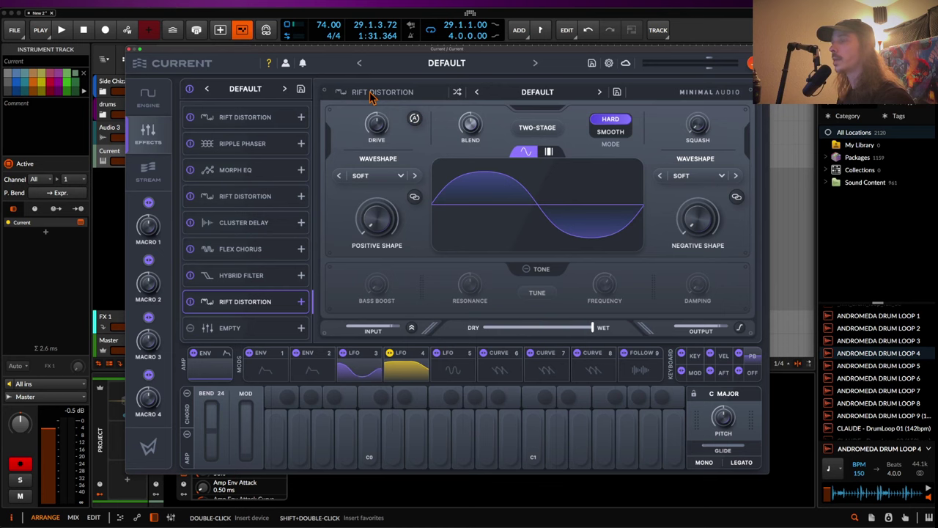
mouse_move(375, 130)
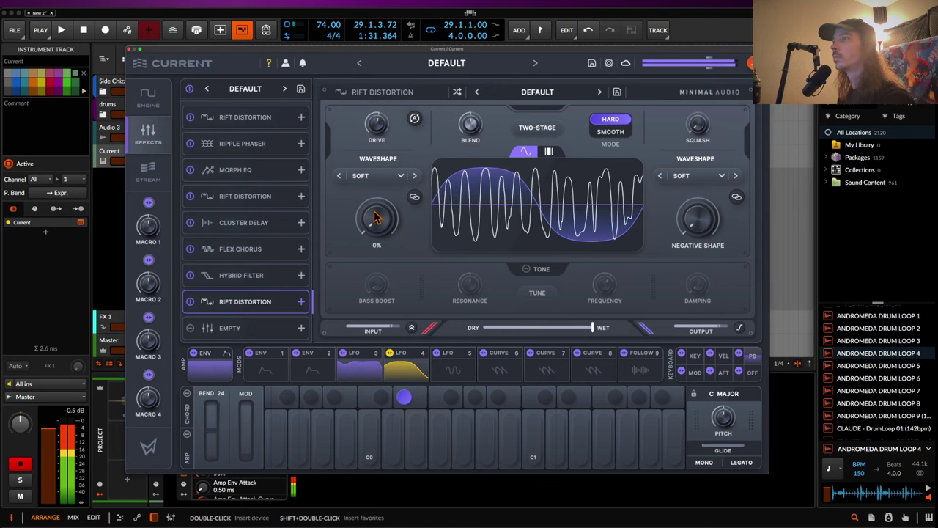
left_click_drag(375, 217, 375, 199)
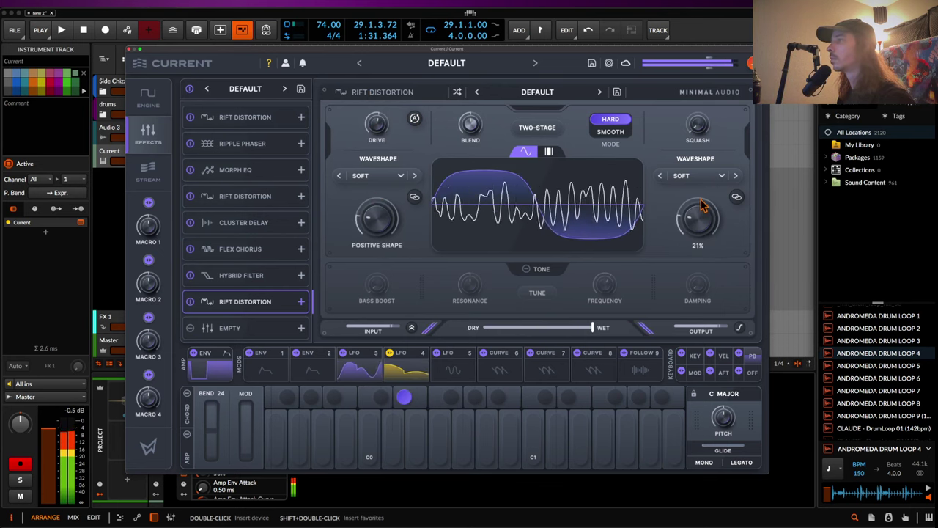
mouse_move(700, 130)
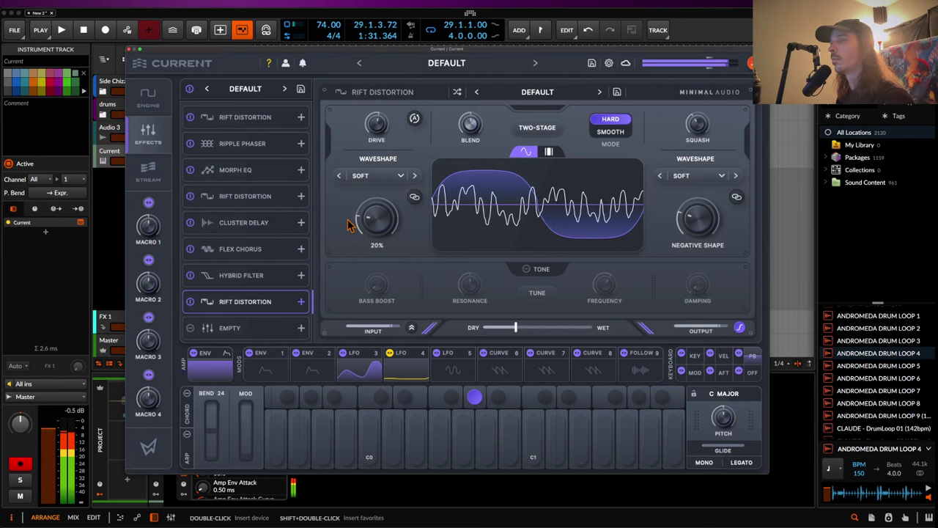
- Add a Fuse Compressor in the last effect slot and set it to 6 bands
left_click(214, 330)
left_click(663, 285)
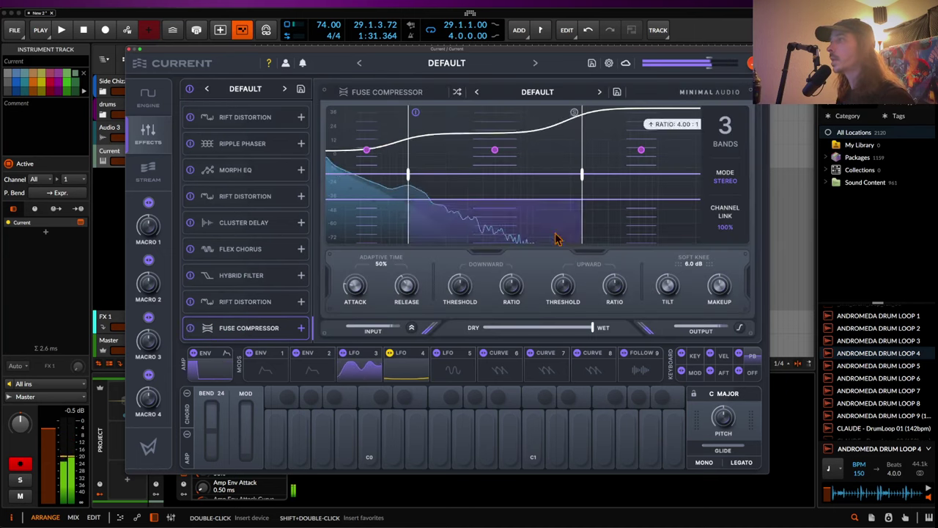
left_click(725, 131)
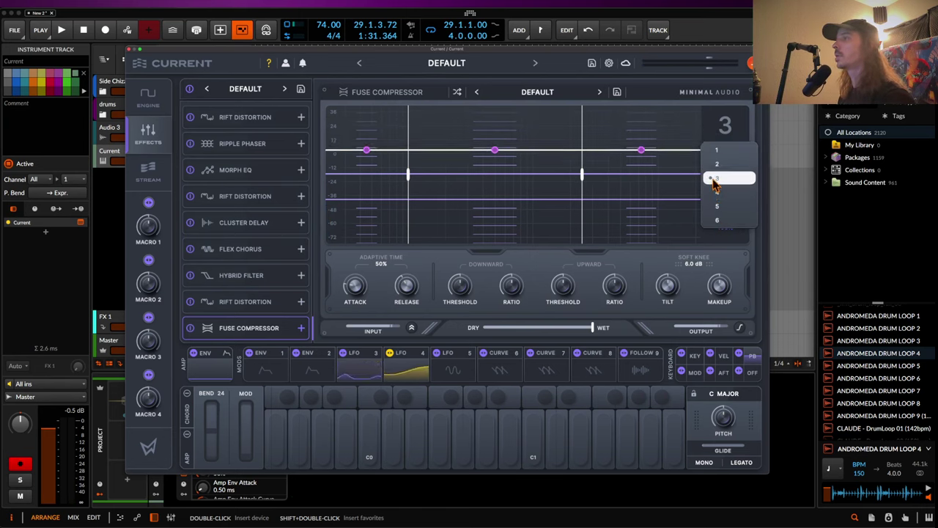
left_click(718, 219)
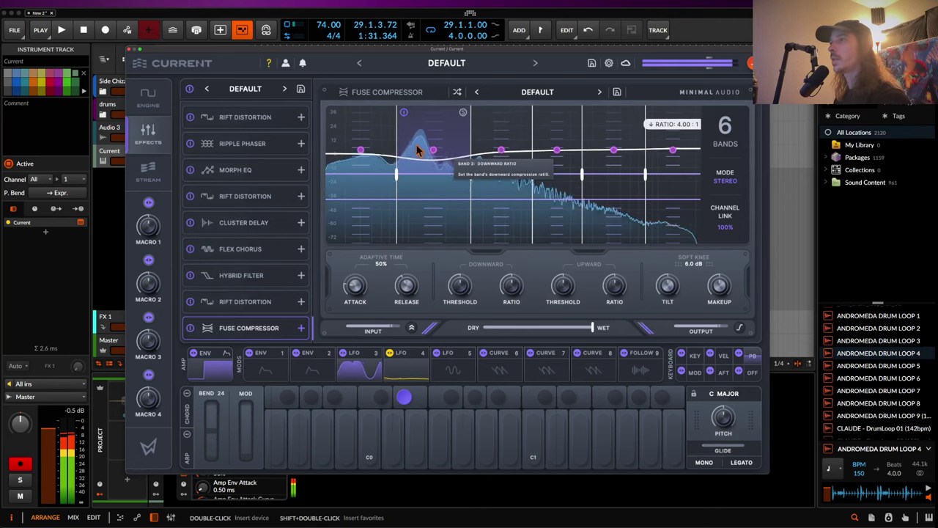
- Adjust the gains and downward ratios of individual compressor bands, and raise the downward thresholds of the two highest bands
left_click_drag(435, 153, 435, 182)
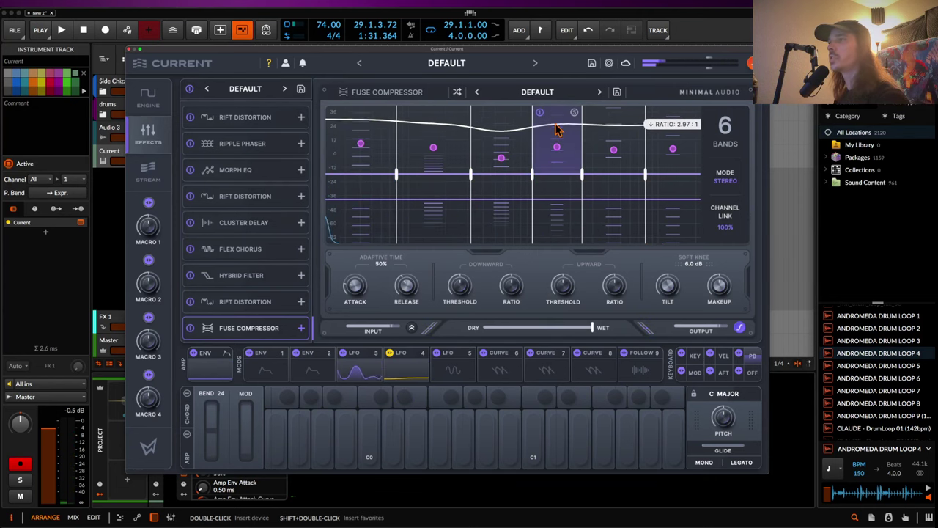
mouse_move(556, 126)
left_mouse_down()
mouse_move(553, 97)
mouse_move(548, 120)
left_mouse_up()
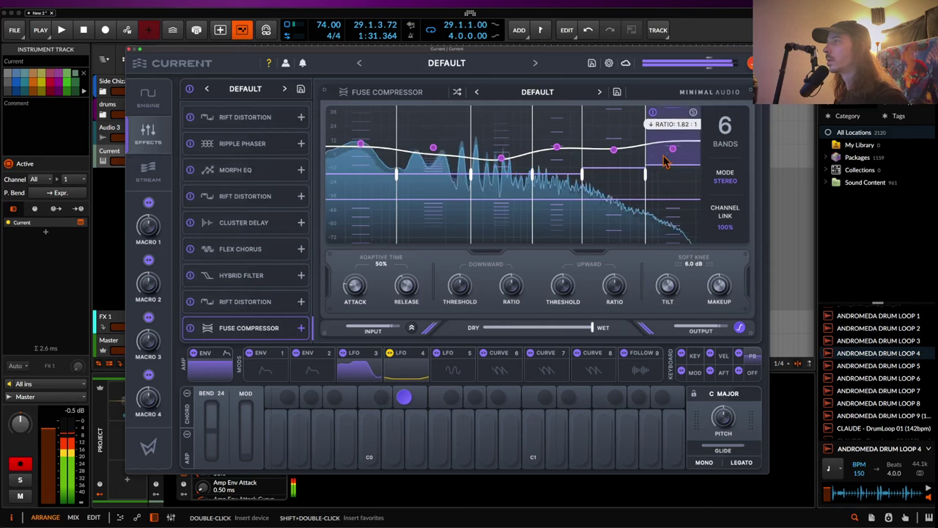
- Raise the compressor's overall downward ratio, set the downward threshold to 68% and raise the upward threshold
left_click_drag(511, 292, 510, 245)
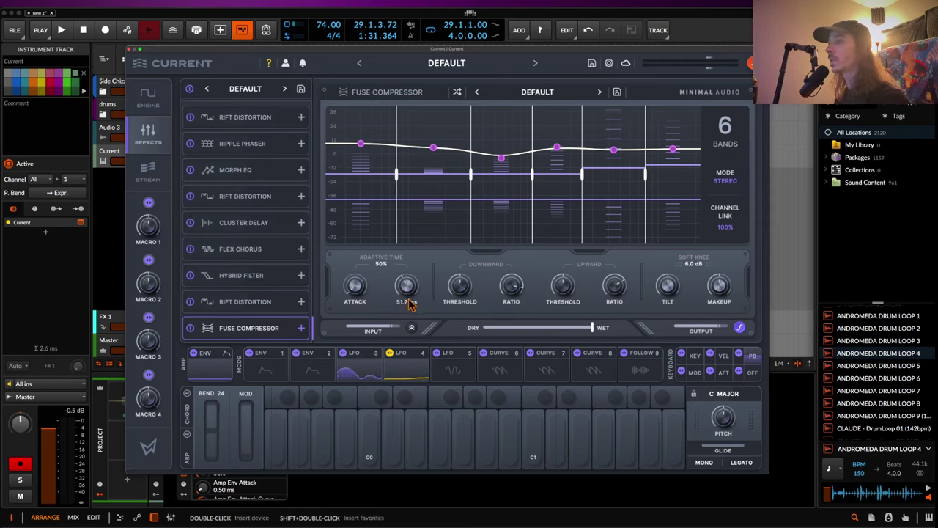
left_click_drag(458, 284, 458, 259)
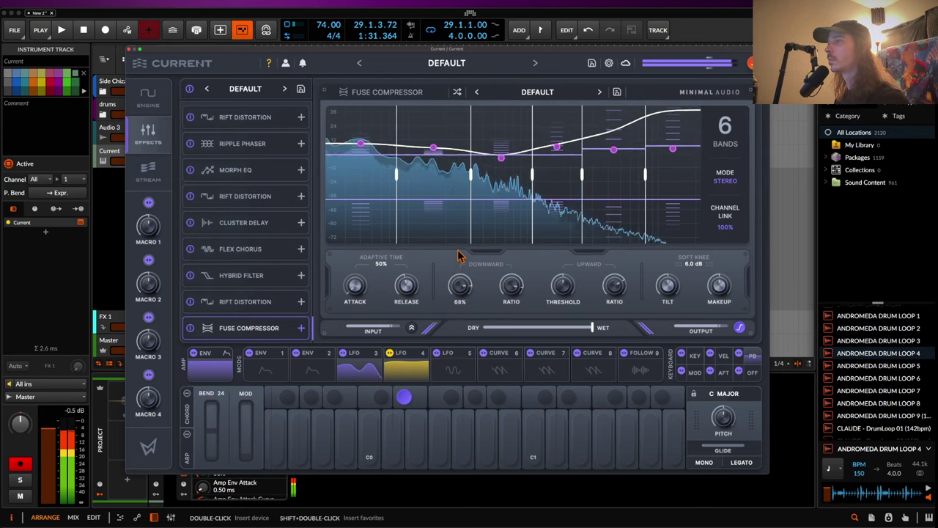
left_click_drag(561, 270, 561, 255)
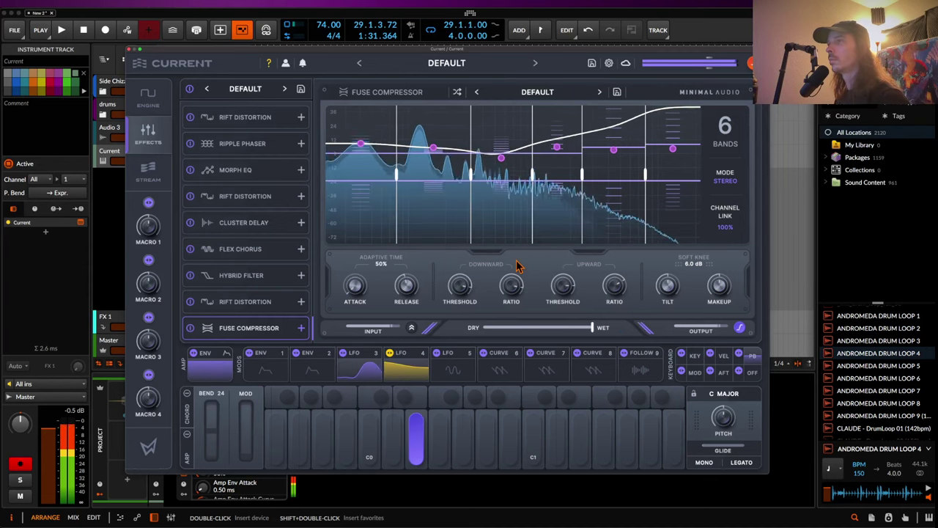
- Try different rates for LFO 3 and LFO 4, including 1/2 T for LFO 4
left_click(350, 355)
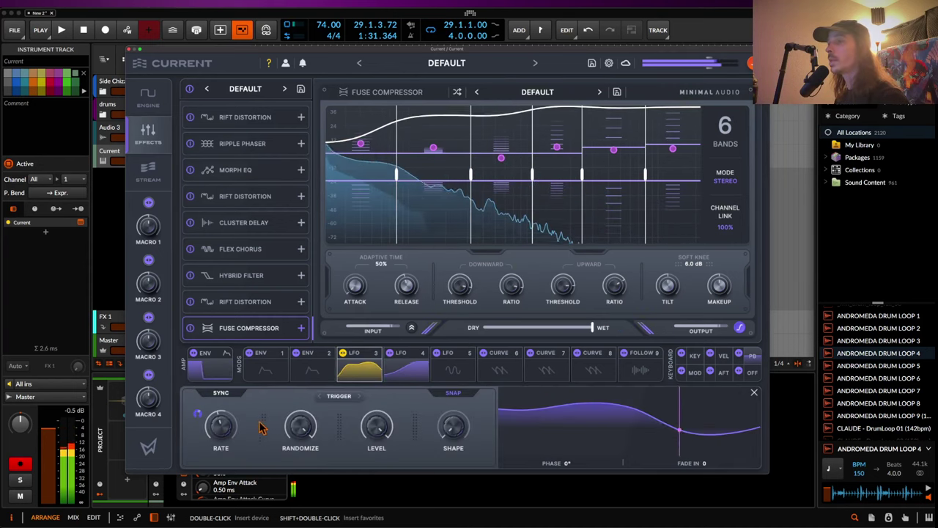
mouse_move(210, 420)
left_mouse_down()
mouse_move(219, 433)
mouse_move(220, 424)
left_mouse_up()
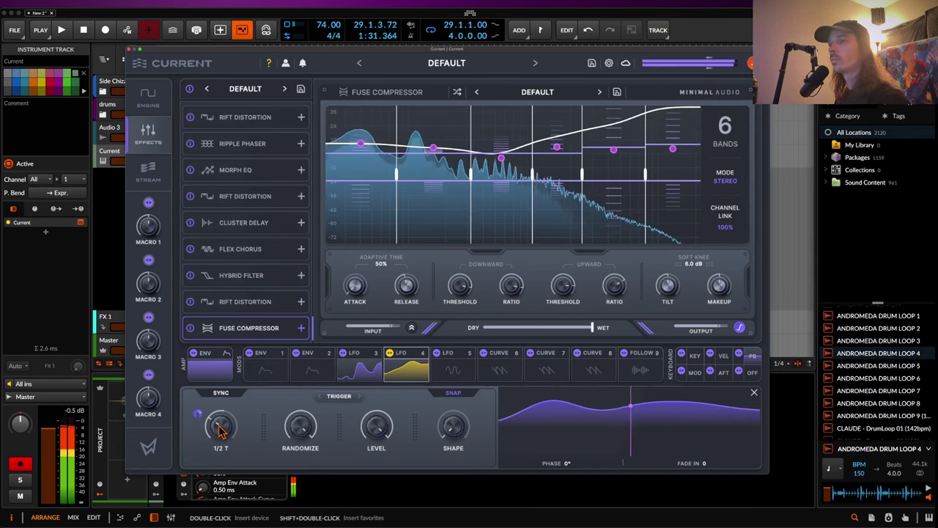
left_click_drag(222, 422, 221, 423)
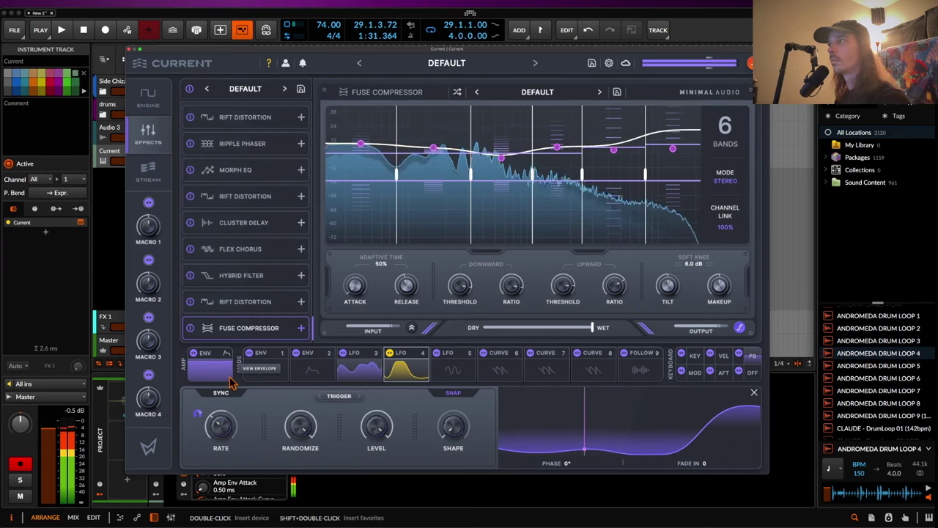
mouse_move(302, 426)
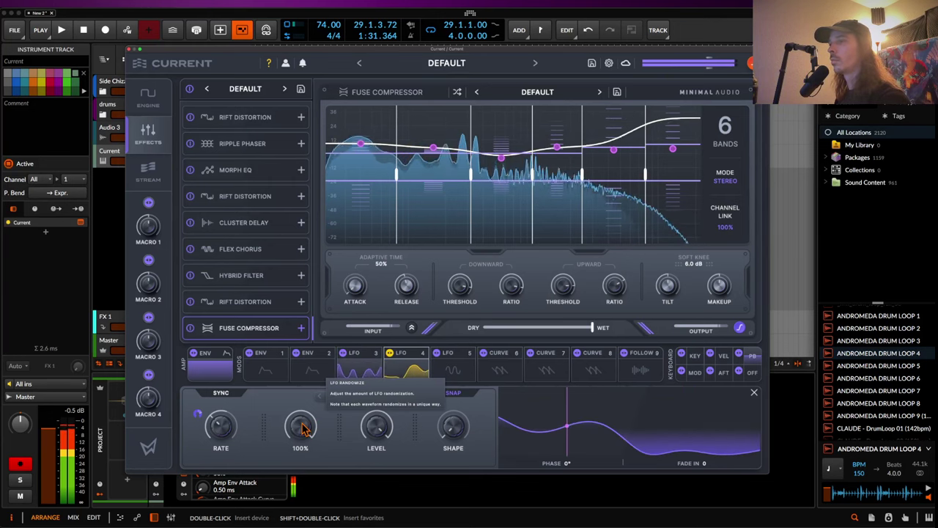
- Switch modulator 3 to a Curve, open its editor, and change it back to an LFO
left_click(355, 354)
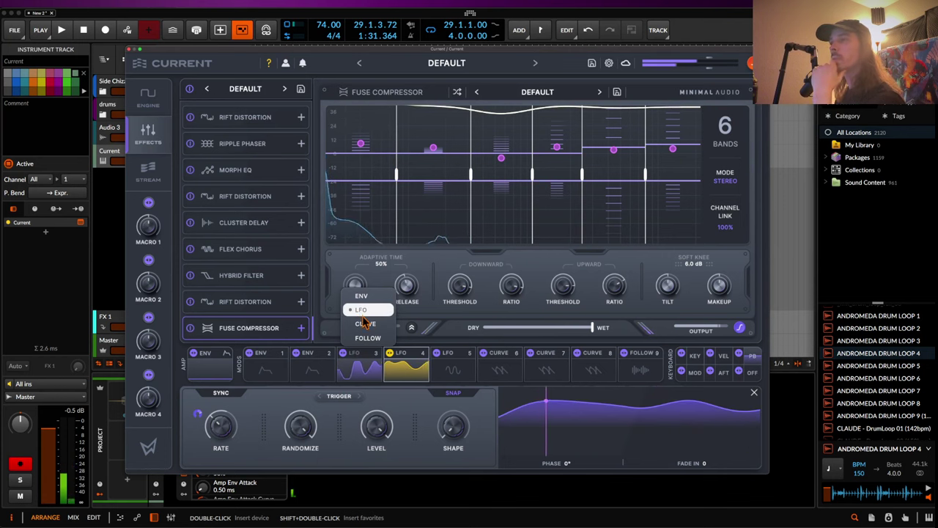
left_click(366, 324)
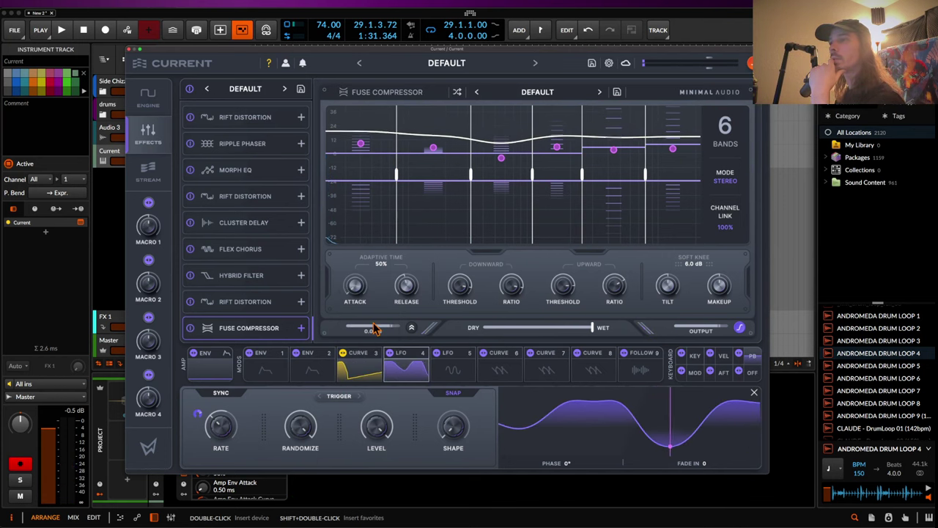
left_click(359, 355)
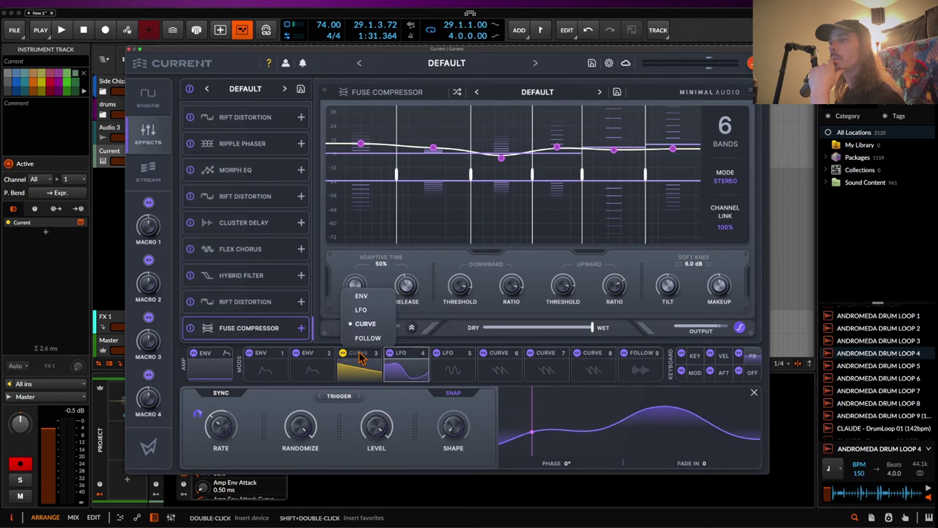
left_click(356, 374)
left_click(357, 355)
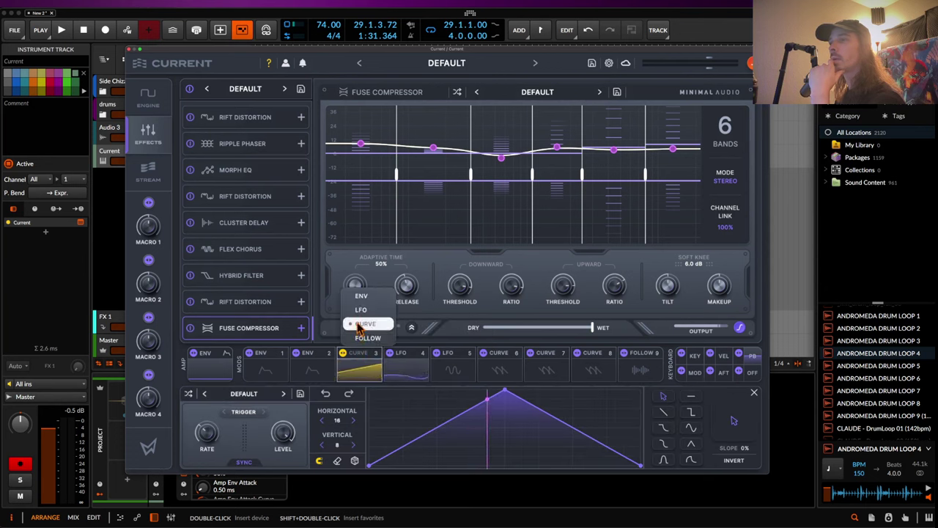
left_click(357, 323)
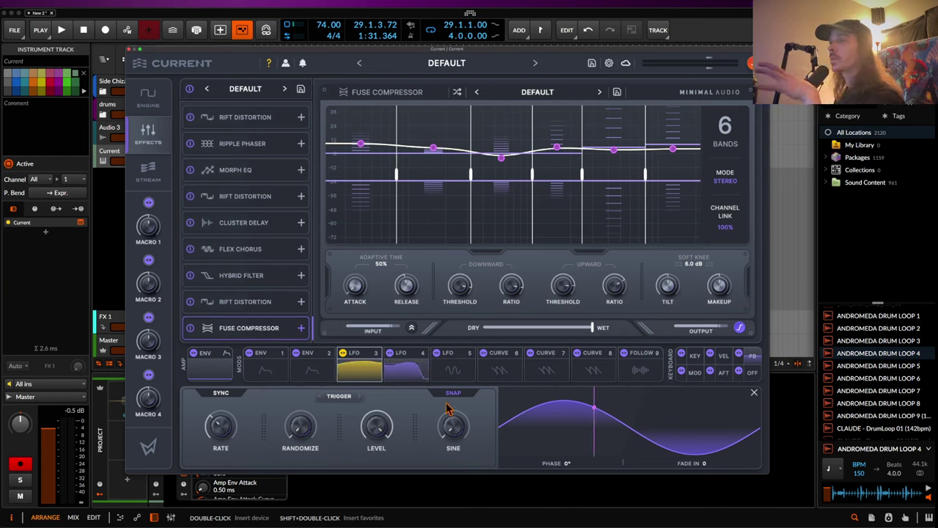
- Switch modulator 3 to a Curve and shape it with two peaks, a dip between them and a point on the falling slope
left_click(359, 357)
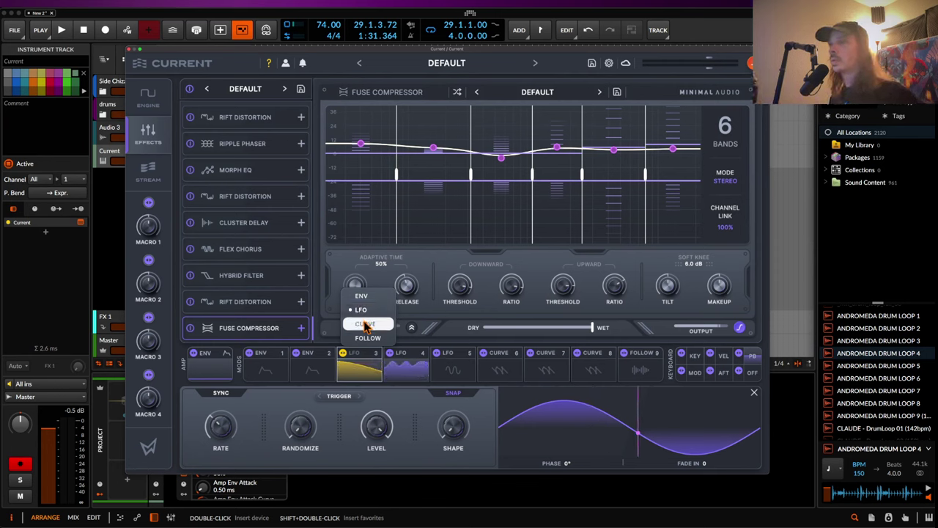
left_click(365, 324)
left_click(409, 406)
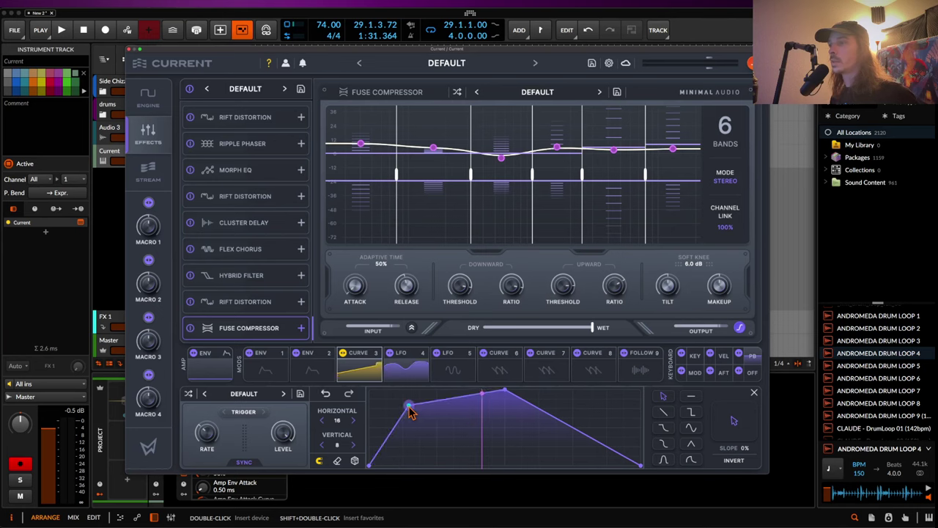
left_click(452, 436)
left_click_drag(507, 396, 540, 405)
left_click(581, 455)
- Switch modulator 4 to a Curve and shape it with an early peak, a lower middle section and a second peak near the end
left_click(403, 362)
left_click(401, 352)
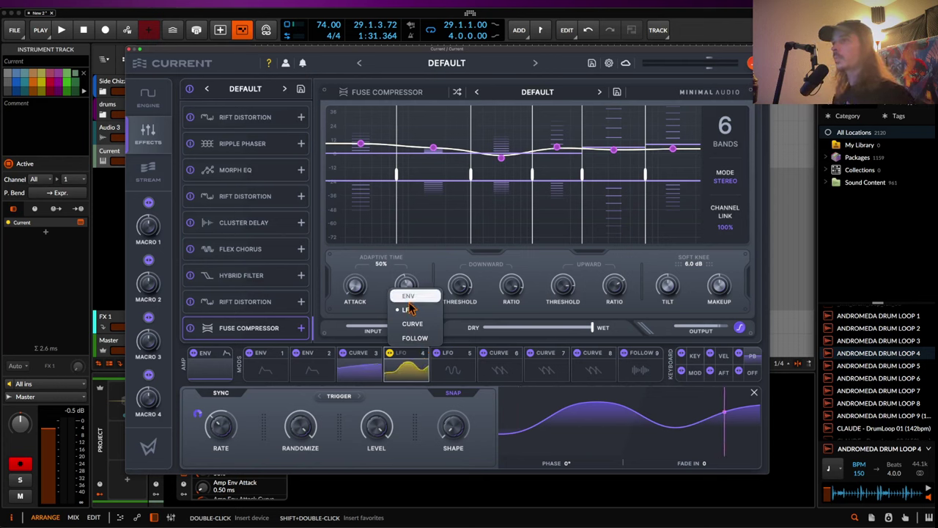
left_click(412, 323)
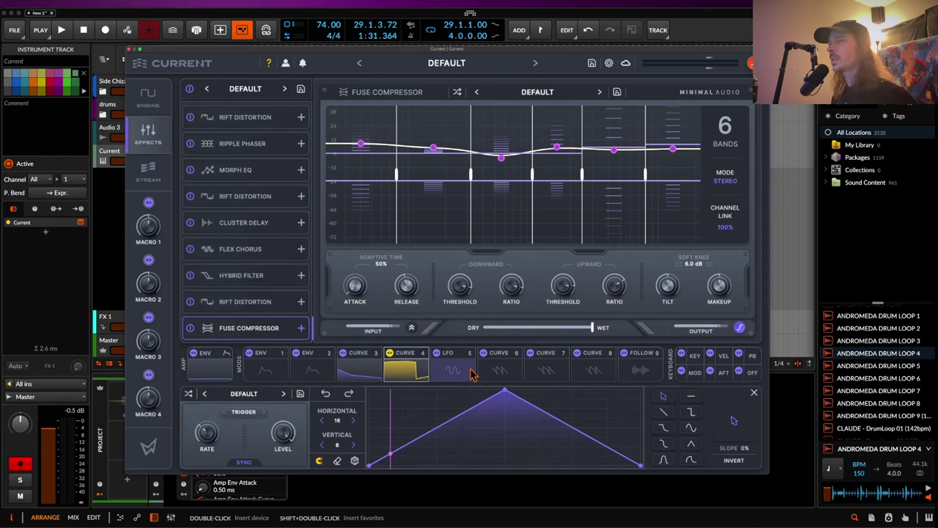
left_click(413, 408)
left_click(451, 441)
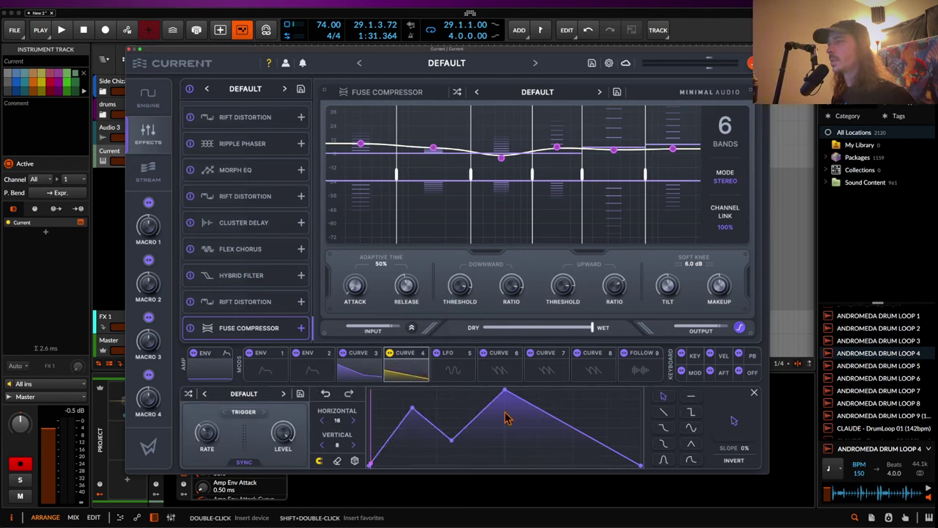
left_click_drag(505, 390, 541, 437)
left_click(599, 413)
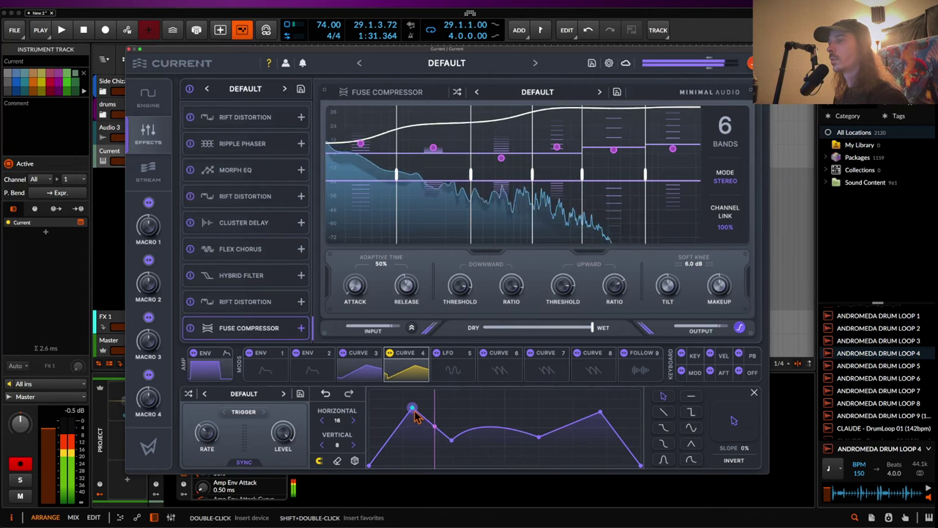
- Reposition the peaks of Curve 4 and Curve 3 and bend their segments into rounded slopes
left_click_drag(413, 408, 417, 499)
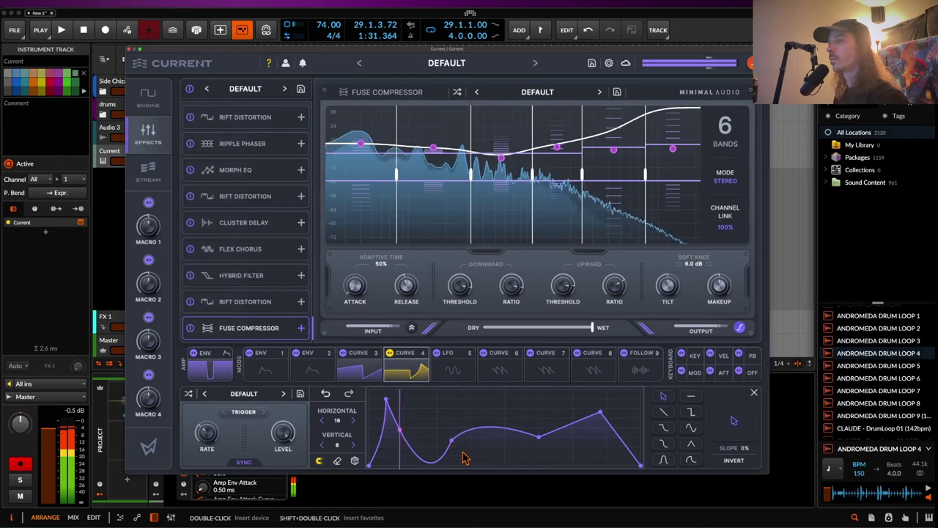
left_click_drag(618, 432, 599, 515)
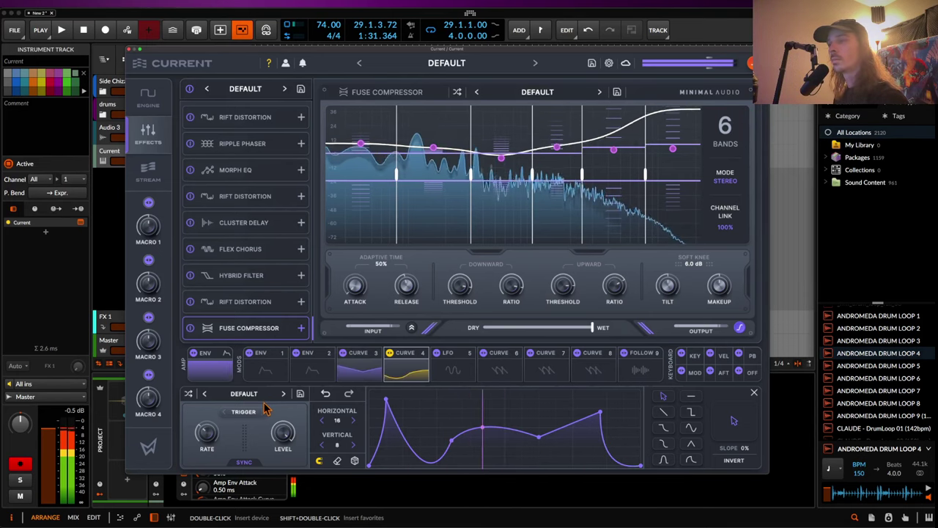
left_click(359, 370)
left_click_drag(409, 405, 433, 466)
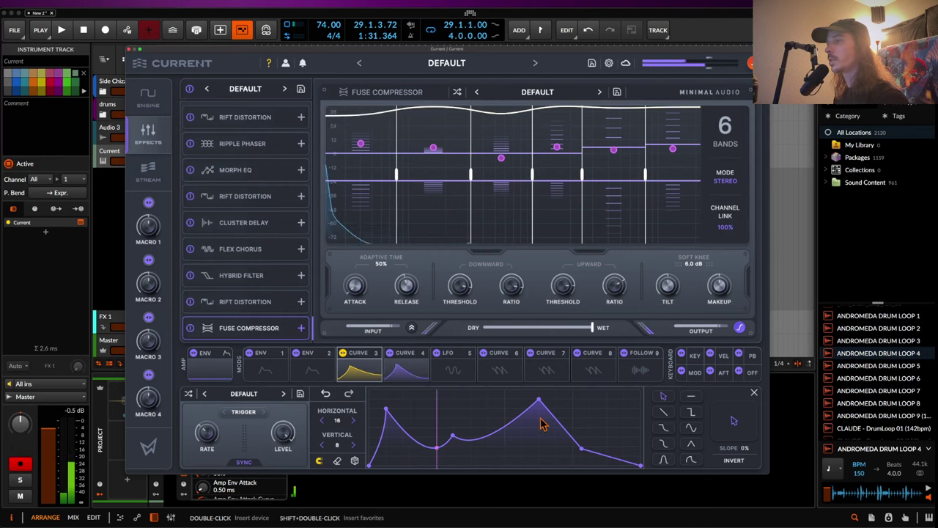
left_click_drag(539, 401, 525, 474)
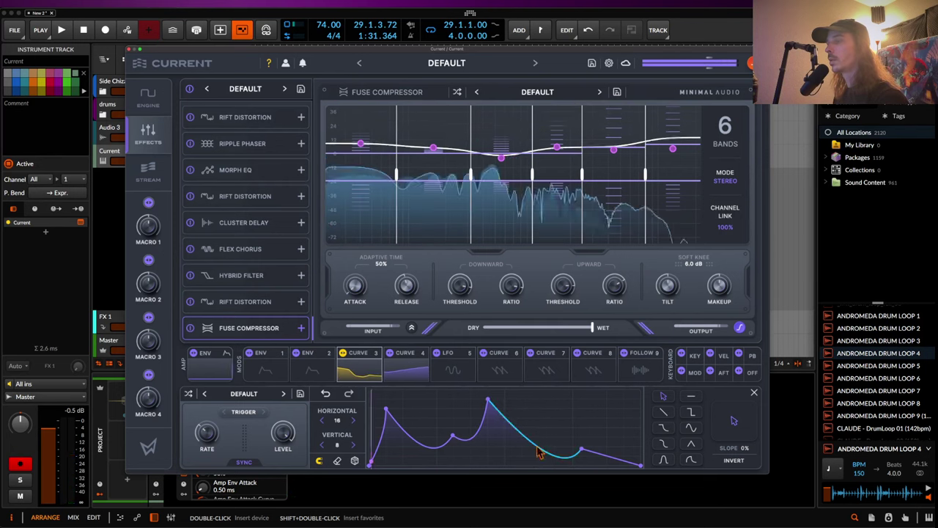
left_click_drag(387, 411, 420, 446)
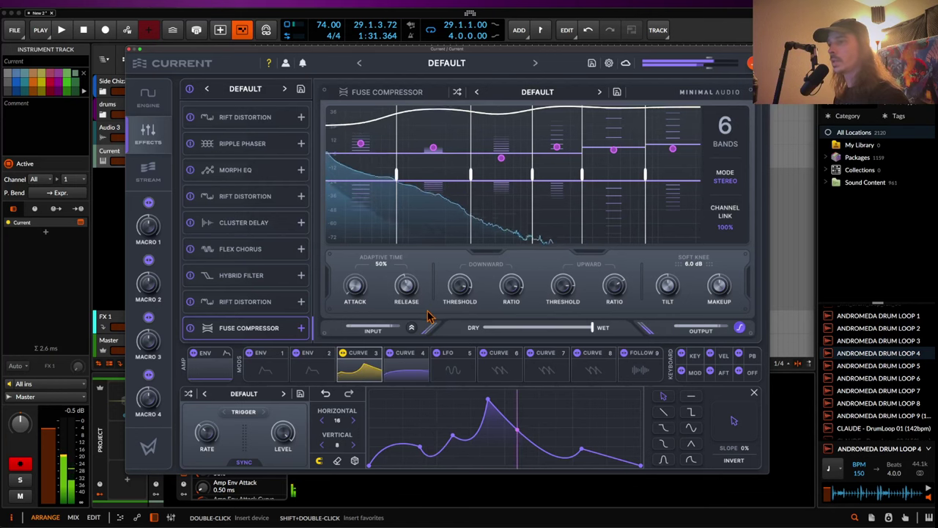
- Change modulators 3 and 4 from Curves back to LFOs
left_click(364, 355)
left_click(357, 322)
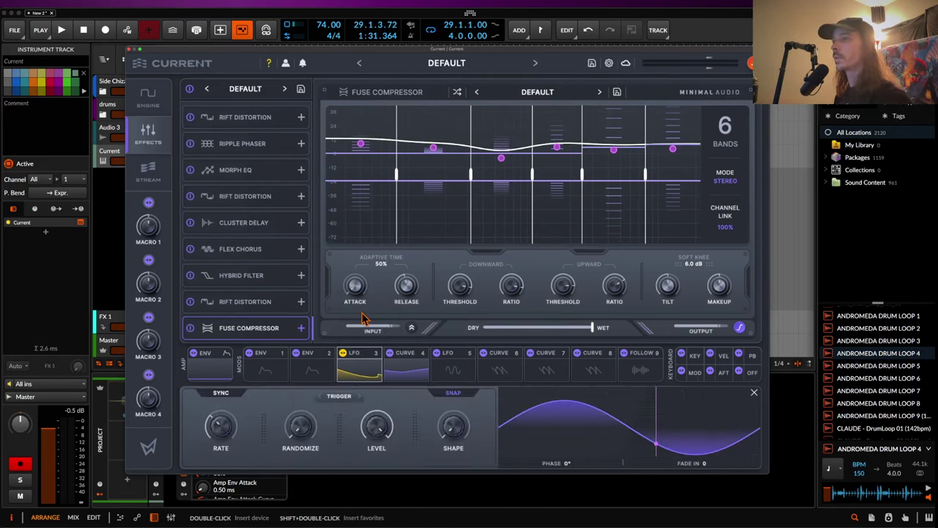
left_click(398, 355)
left_click(404, 317)
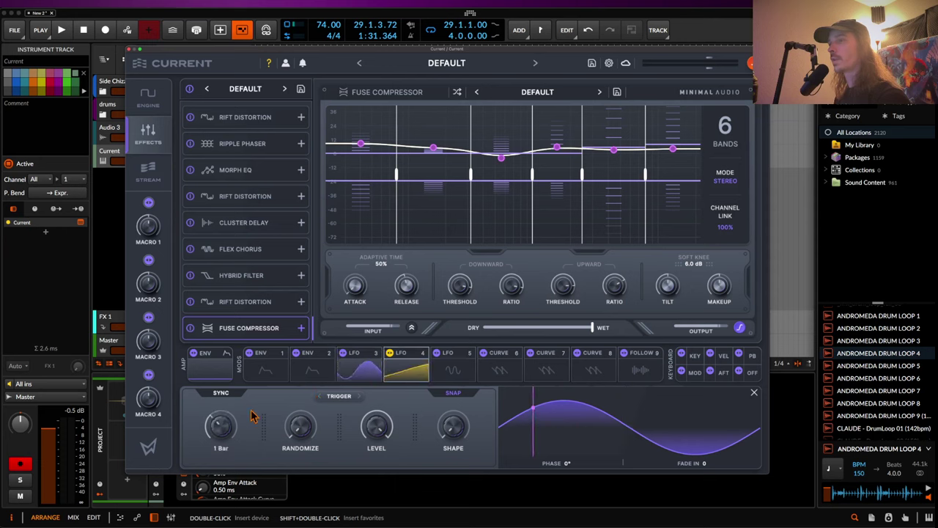
- Raise LFO 4's rate and randomize amount while monitoring the Morph EQ's movement
left_click(248, 171)
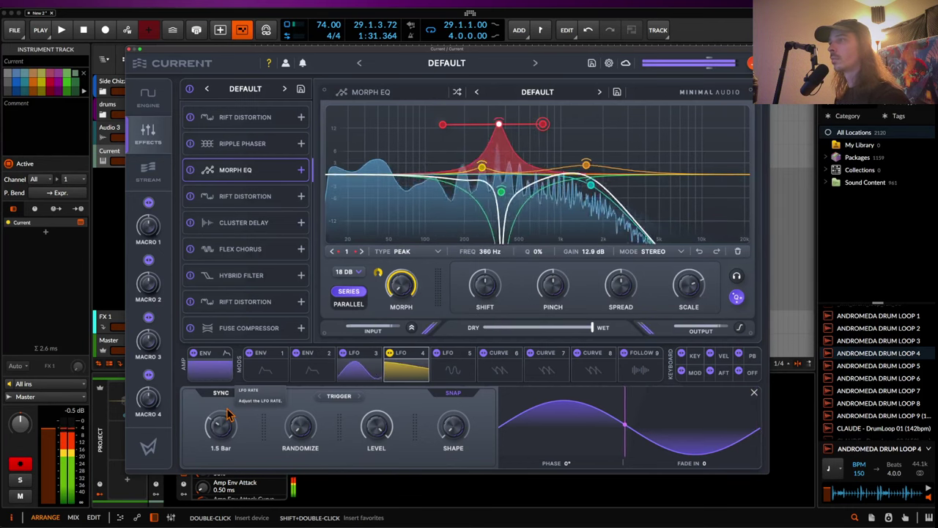
left_click_drag(222, 424, 224, 412)
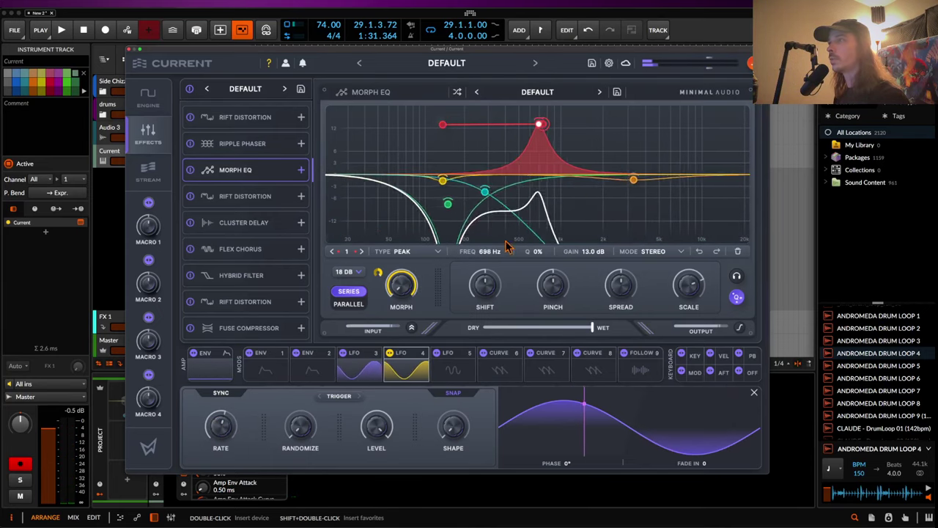
key("space")
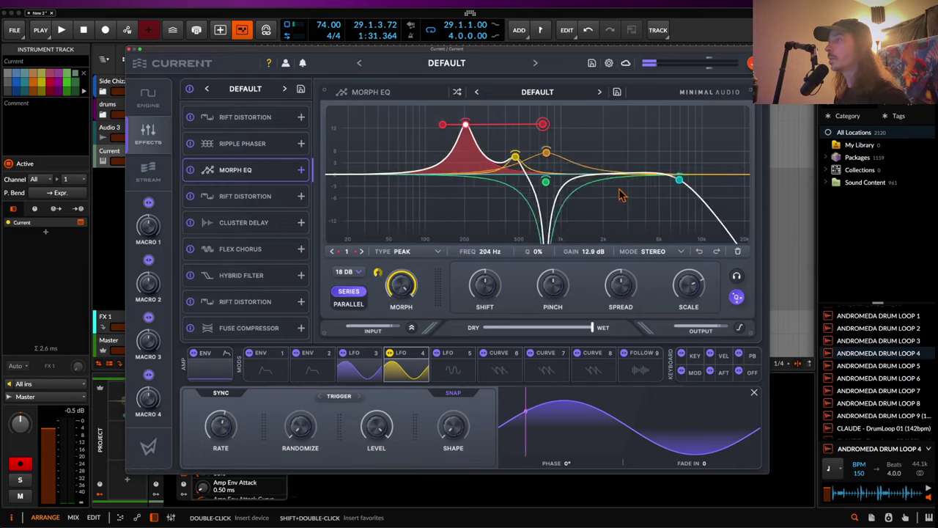
key("space")
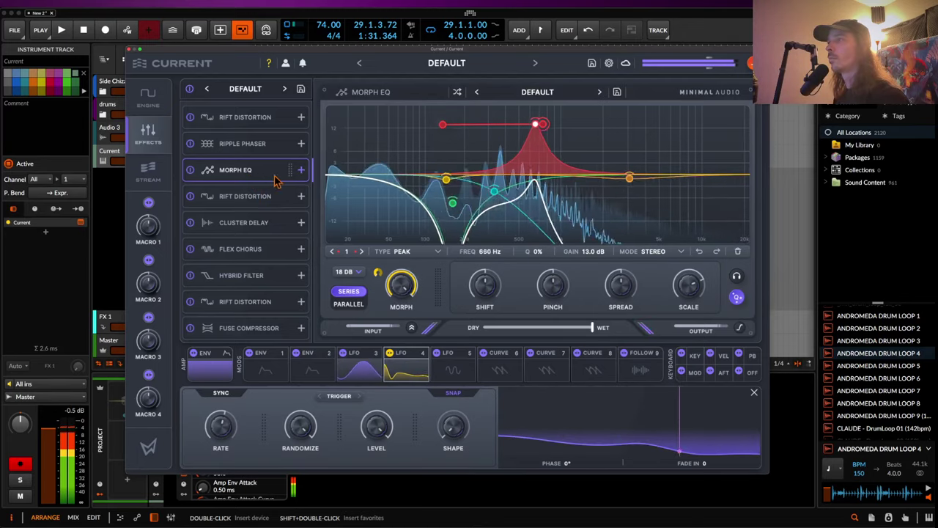
- Look up OSC A's wavetable in the User folder and lower its position all the way to the saw shape
left_click(152, 105)
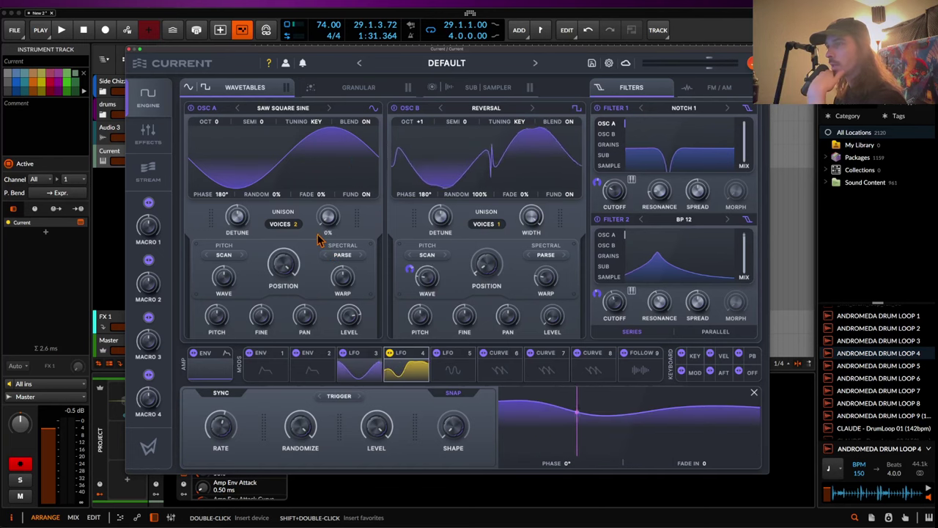
left_click(719, 88)
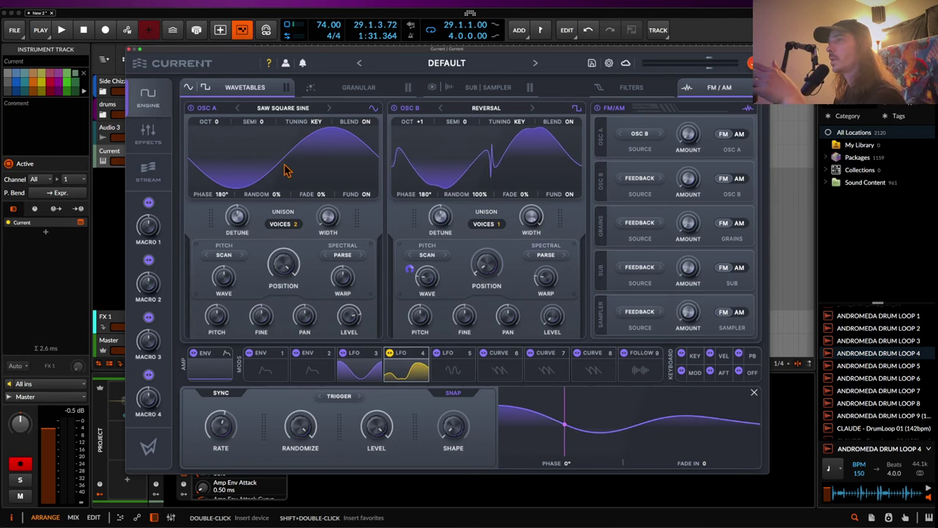
left_click(283, 109)
scroll(293, 168, "up", 15)
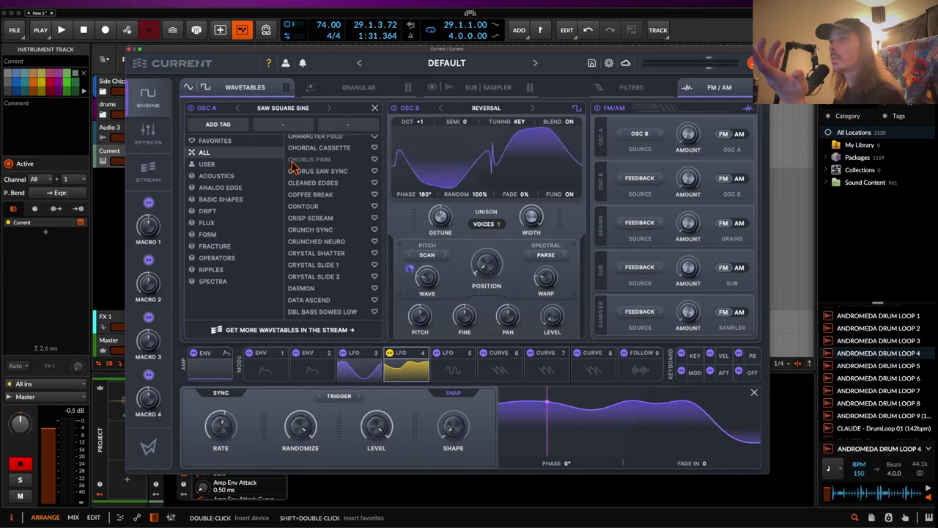
left_click(239, 165)
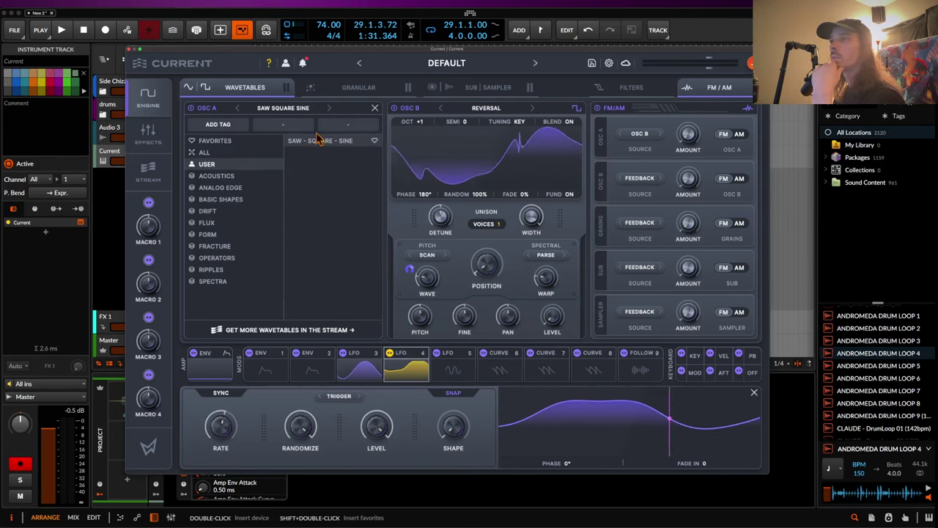
left_click(286, 108)
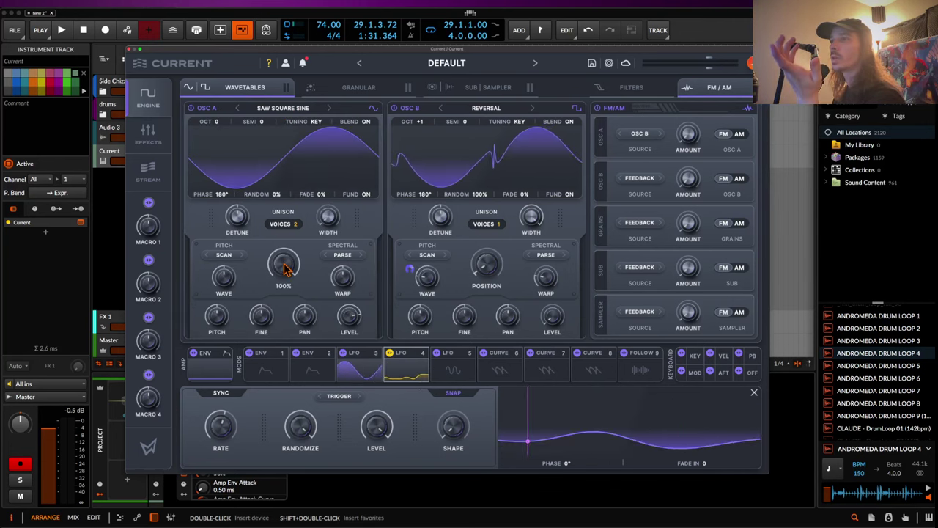
left_click_drag(285, 267, 285, 329)
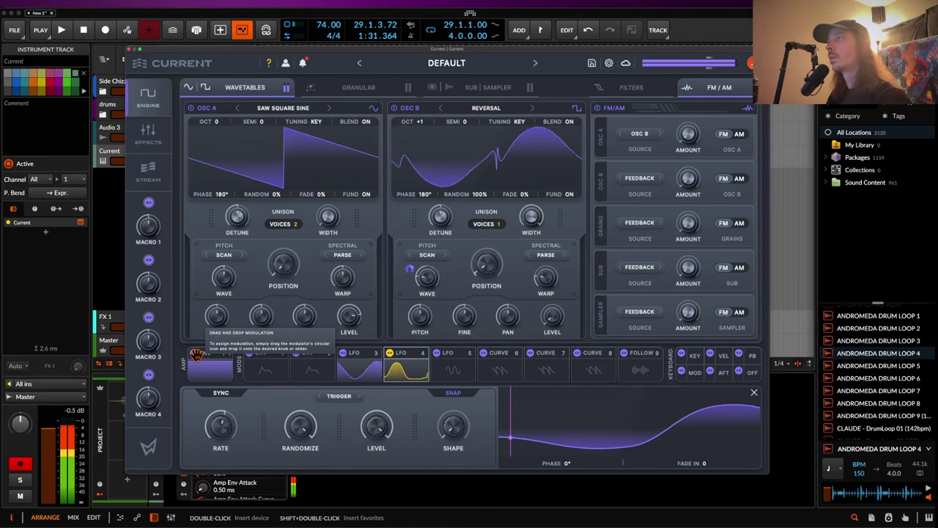
- Compare the sound with the Hybrid Filter bypassed and active, and reopen the Fuse Compressor
left_click(148, 133)
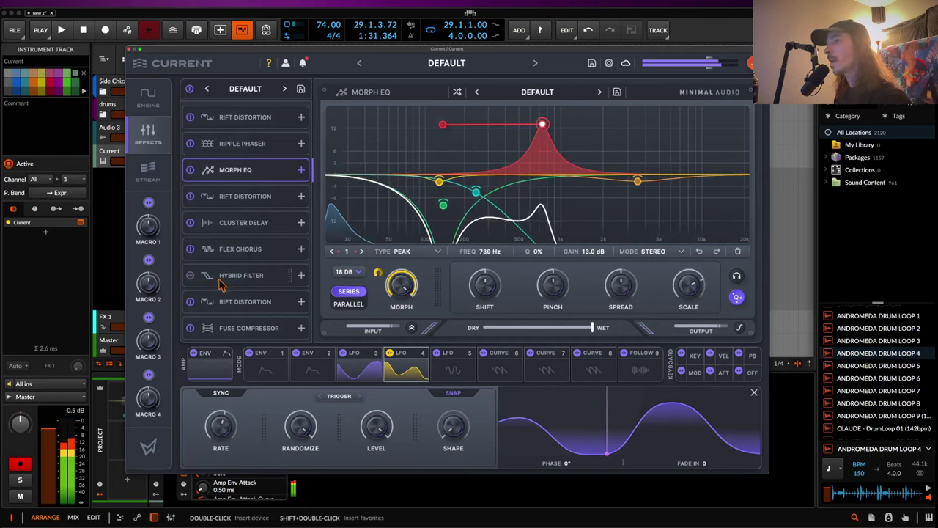
left_click(260, 276)
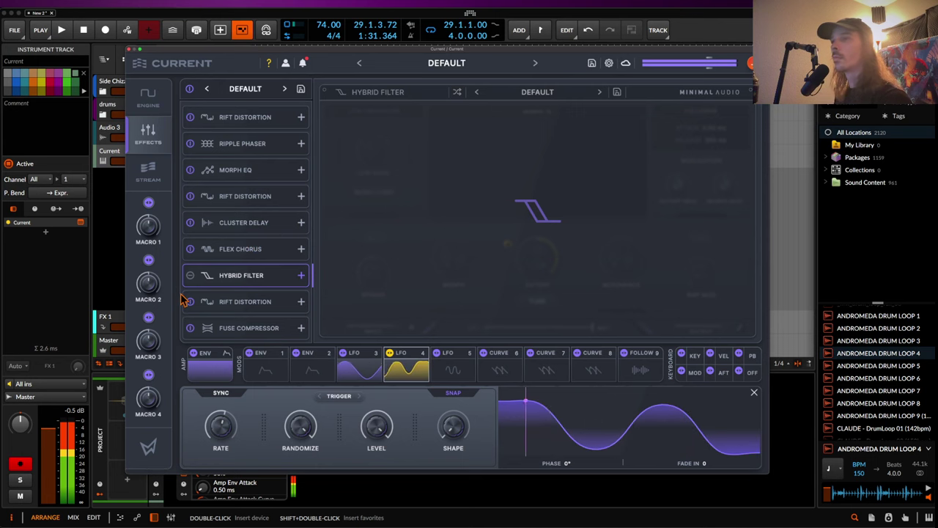
left_click(285, 327)
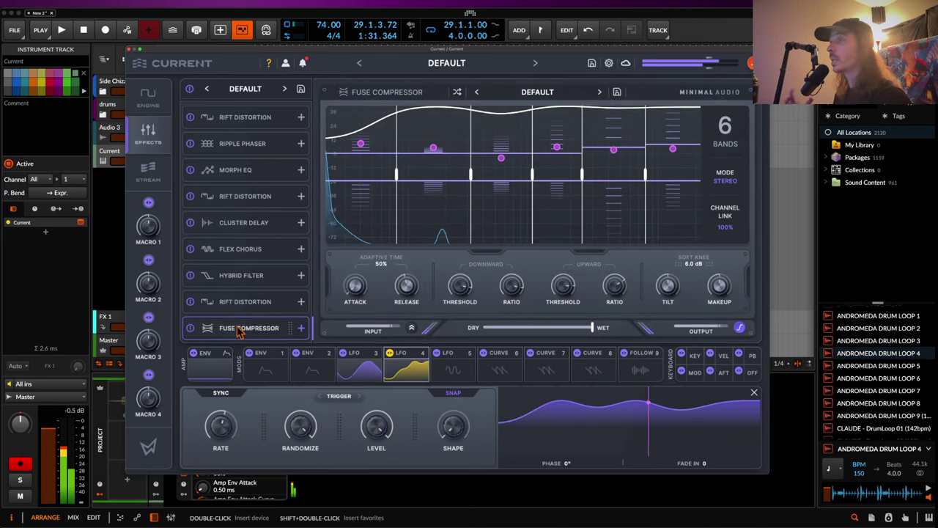
- Reset the Fuse Compressor to its default settings, then configure it for 6 bands with channel link at 0%
left_click(476, 93)
left_click(599, 92)
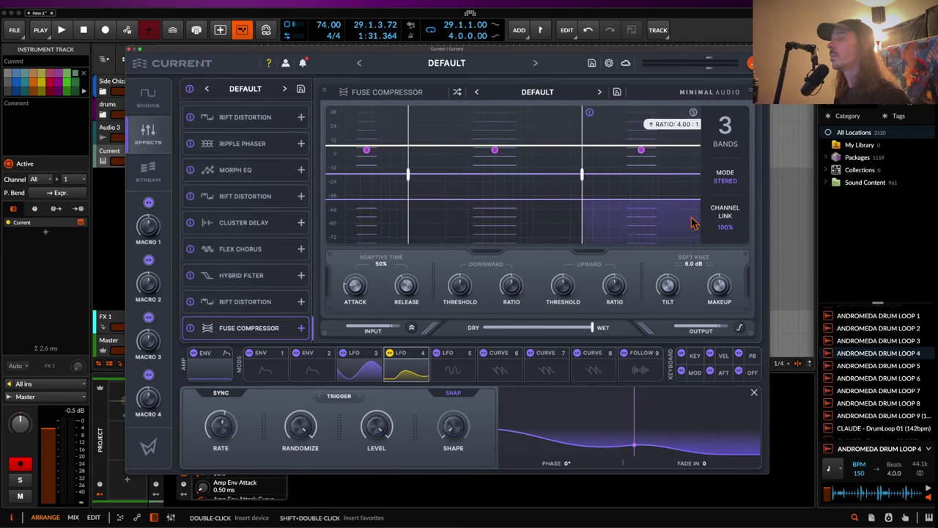
left_click(725, 128)
left_click(723, 211)
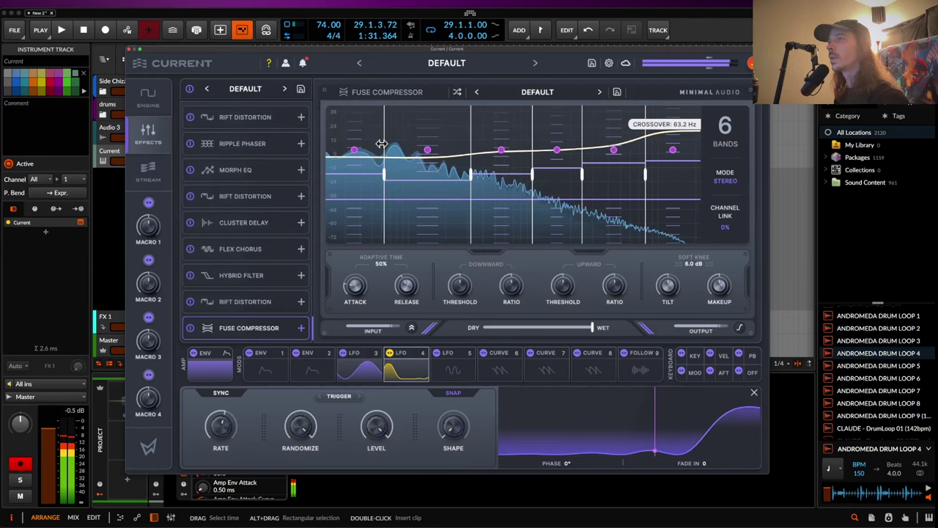
- Move the Fuse Compressor's lowest crossover down to about 63 Hz and raise the upward threshold to 59%
left_click_drag(394, 143, 378, 144)
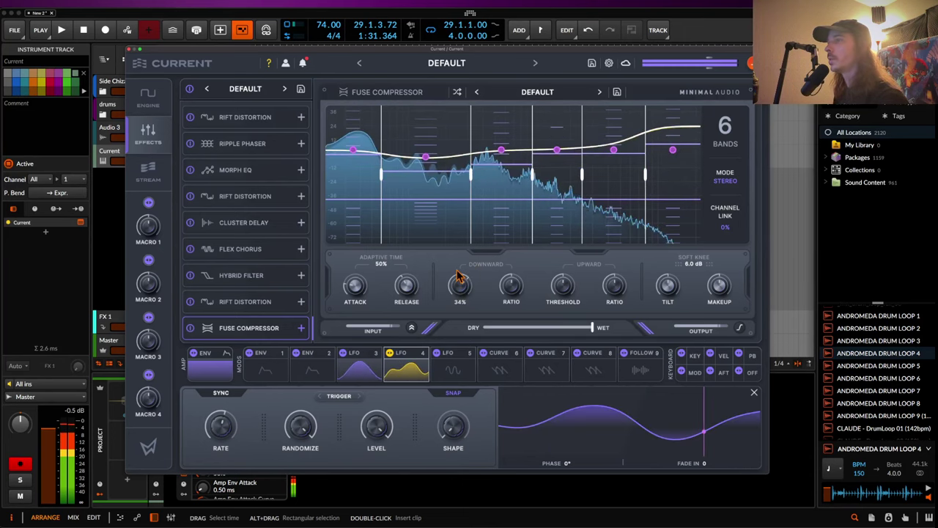
left_click_drag(551, 291, 560, 260)
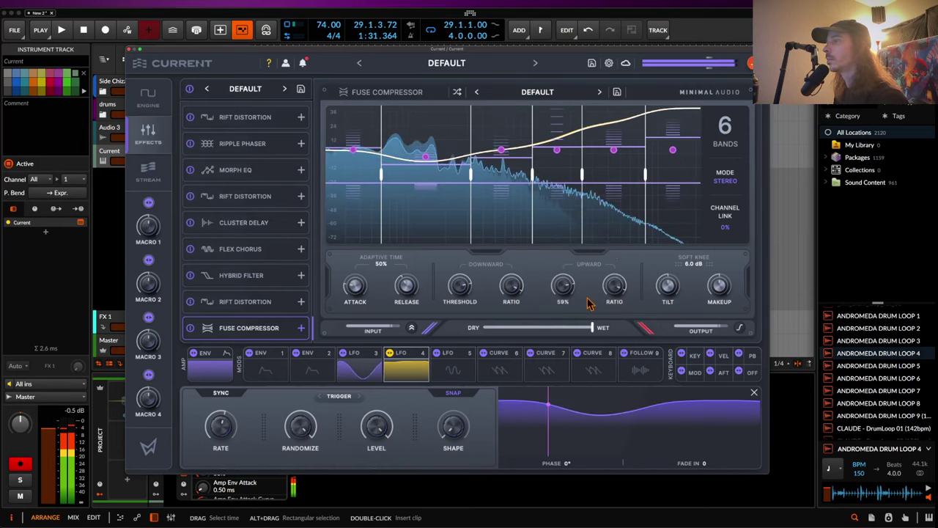
- Set the last Rift Distortion's mix to 30% and, after trying a half mix, return the Fuse Compressor to fully wet
left_click_drag(592, 334, 532, 333)
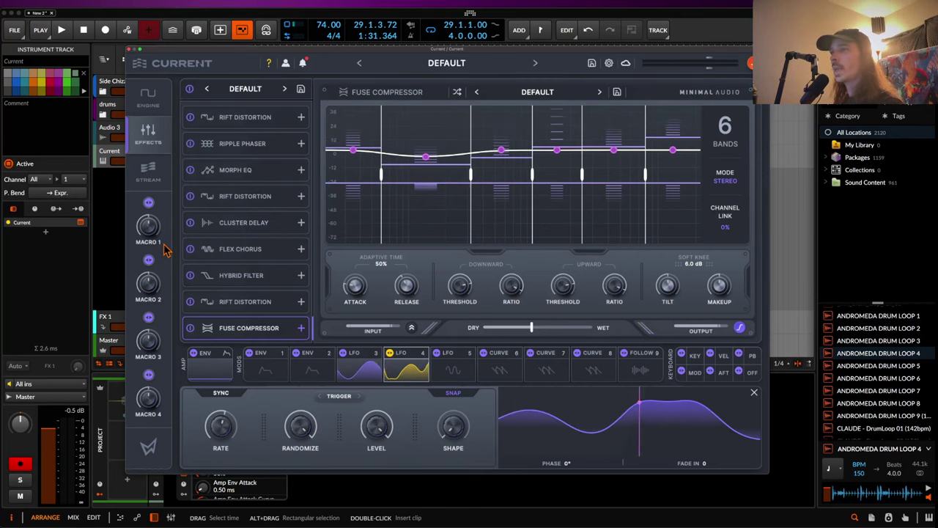
left_click(279, 303)
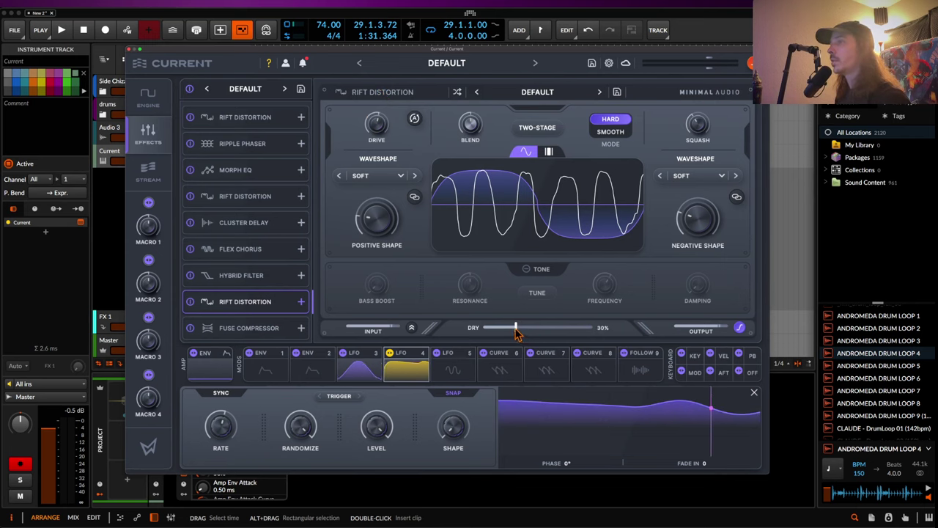
left_click(226, 330)
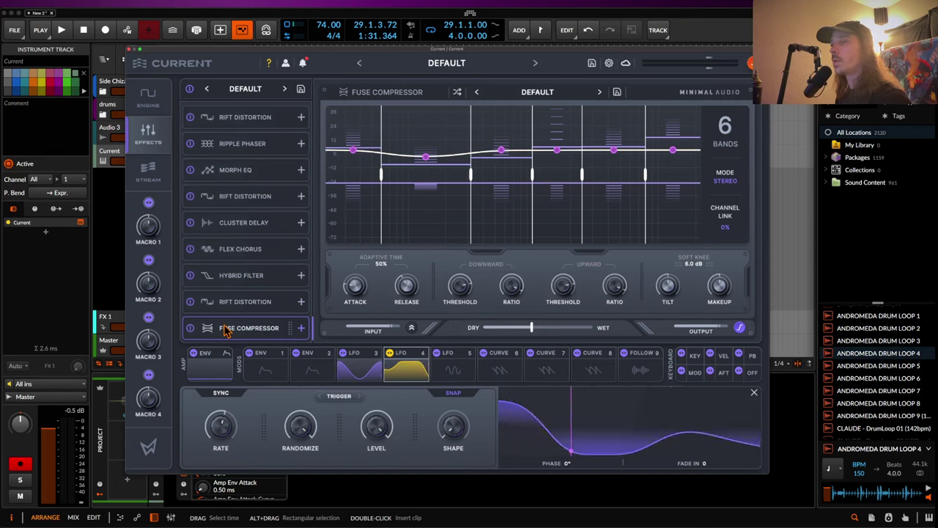
left_click_drag(533, 328, 592, 329)
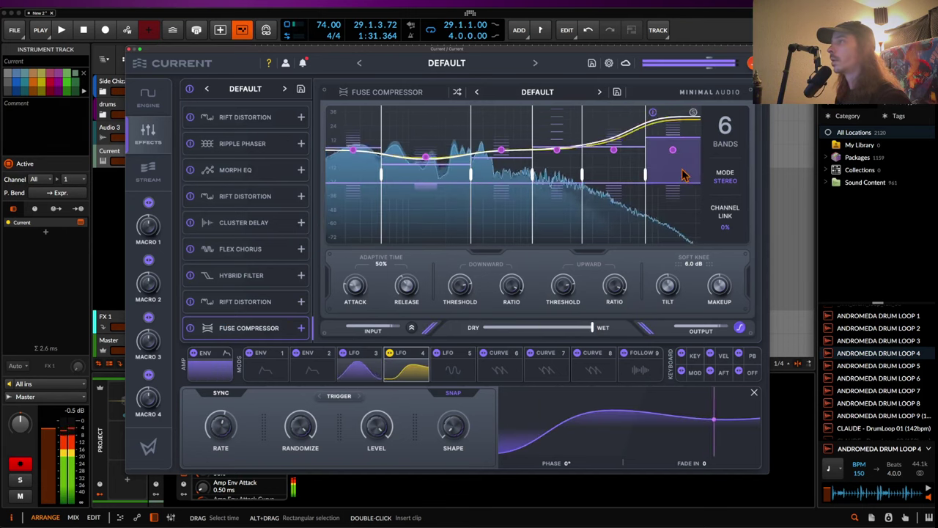
- Raise the Fuse Compressor's band thresholds and lengthen its release time to 87.8 ms
left_click_drag(681, 175, 624, 141)
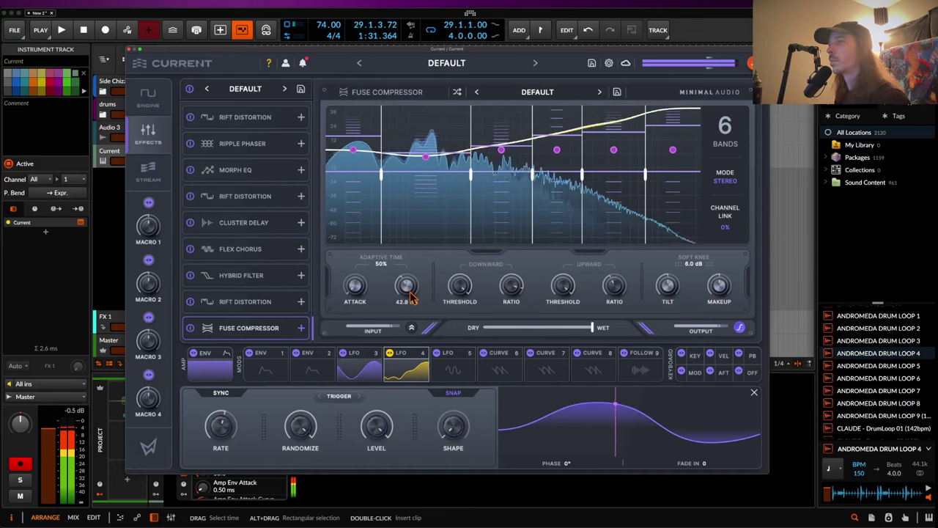
left_click_drag(414, 295, 410, 282)
mouse_move(410, 290)
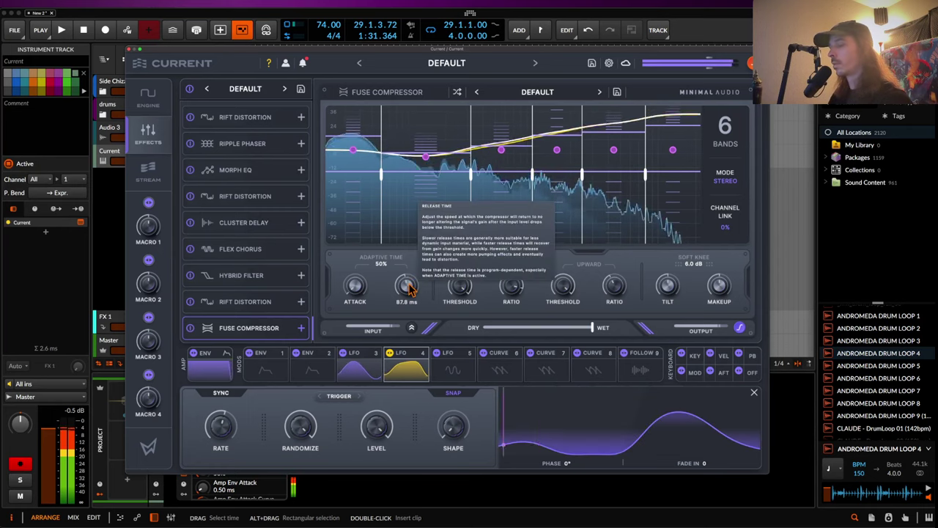
- Set the second band's output to about 1 dB and lower the third band's downward and upward thresholds
mouse_move(423, 163)
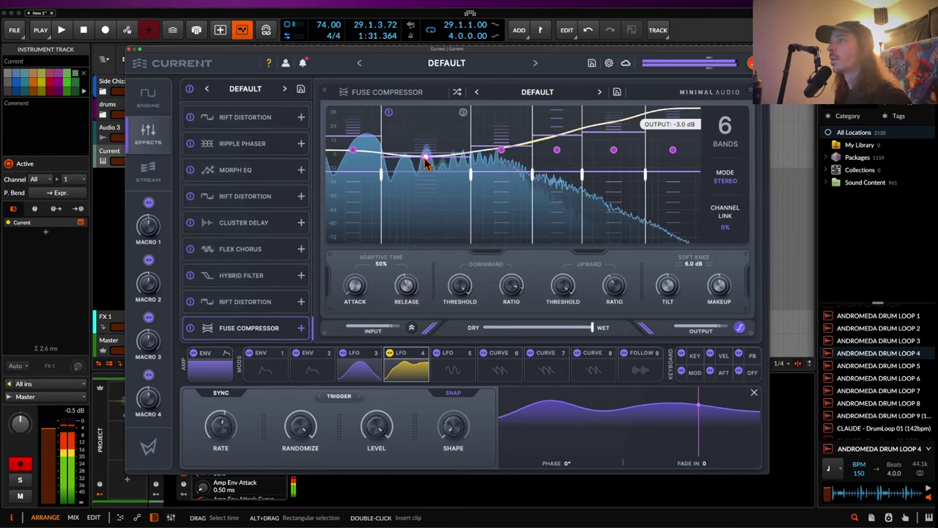
left_click_drag(427, 163, 427, 139)
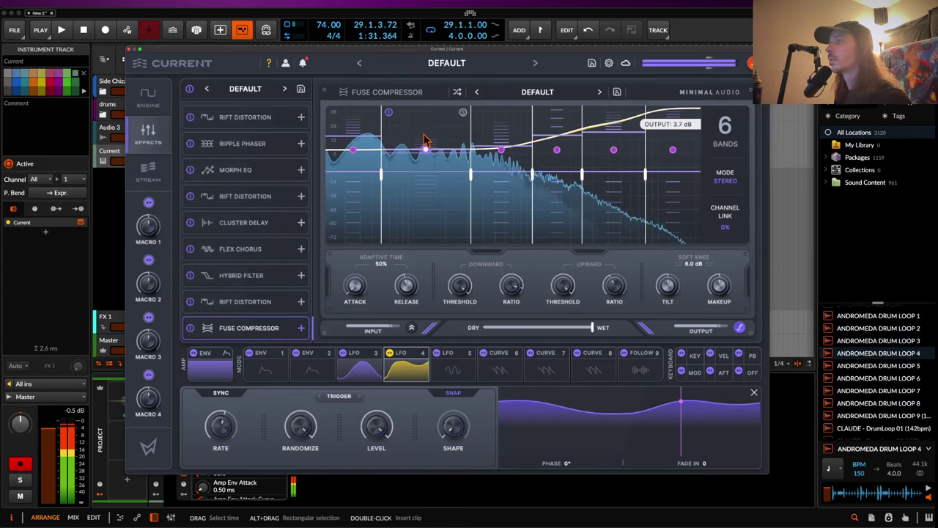
scroll(425, 141, "up", 3)
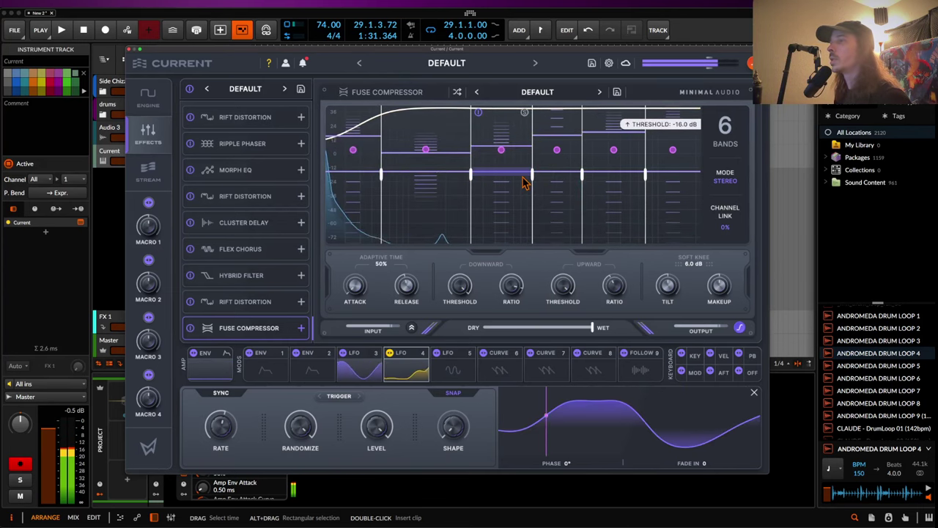
mouse_move(425, 149)
left_mouse_down()
mouse_move(425, 128)
mouse_move(425, 152)
left_mouse_up()
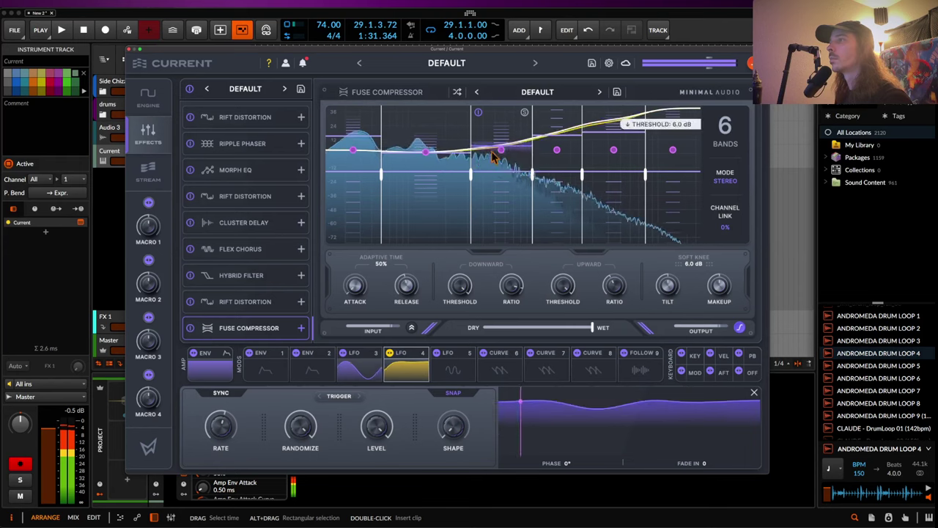
mouse_move(515, 160)
left_mouse_down()
mouse_move(515, 81)
mouse_move(517, 142)
left_mouse_up()
left_click_drag(517, 175, 507, 251)
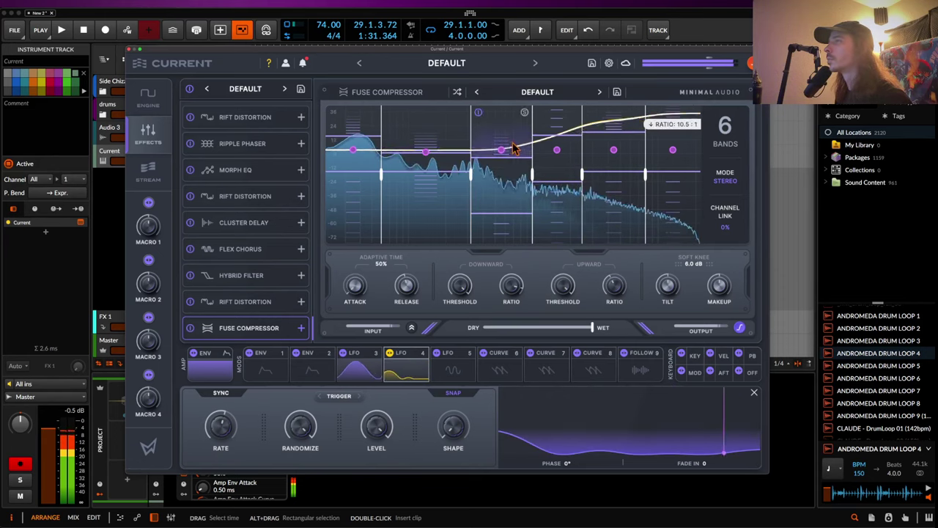
- Narrow the compressor's second band by moving its two crossovers closer together, and pull its output well down
left_click_drag(470, 136, 471, 136)
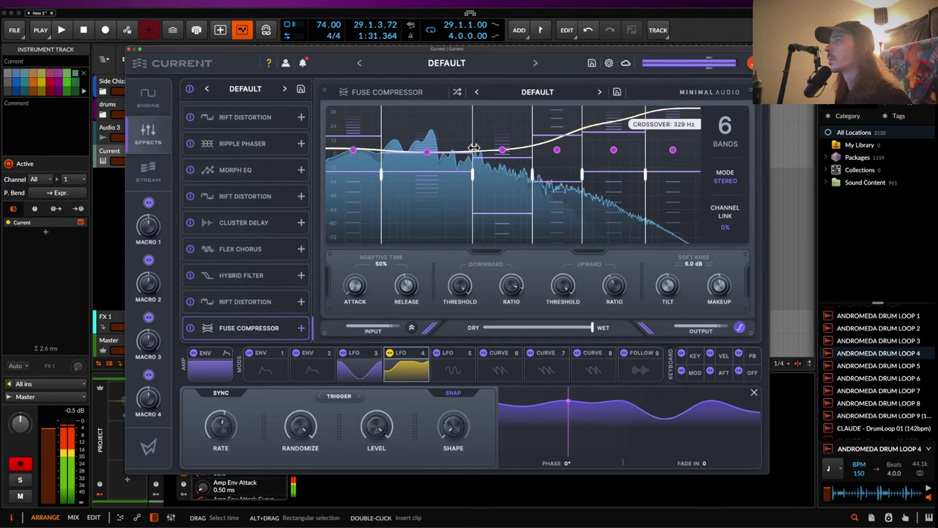
left_click_drag(470, 147, 412, 147)
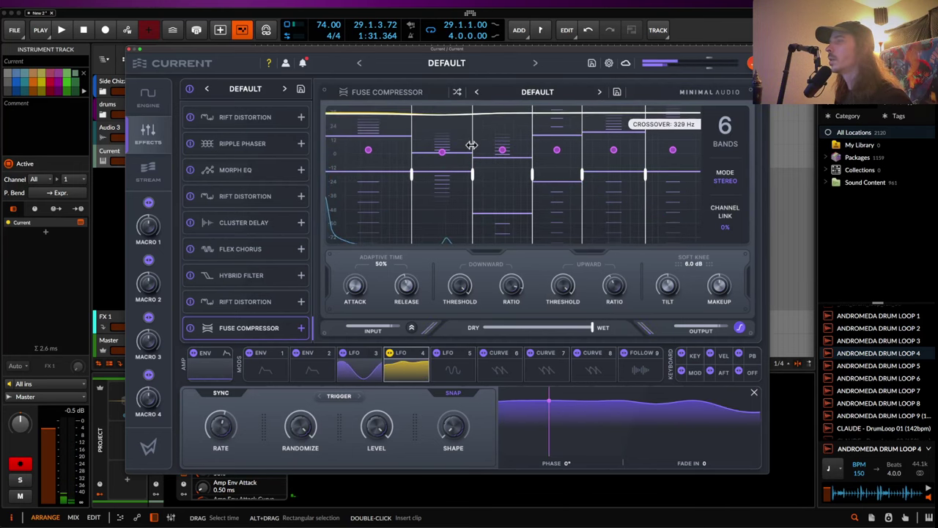
left_click_drag(471, 145, 455, 144)
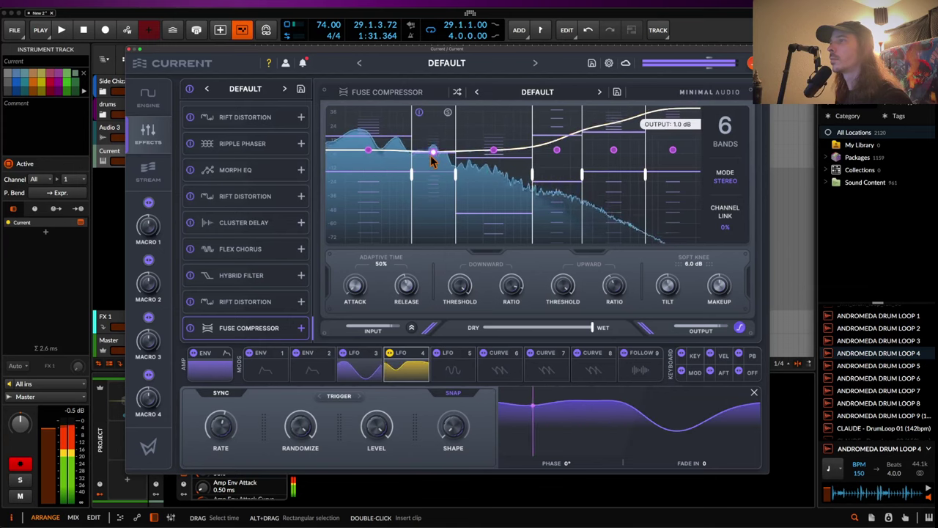
left_click_drag(433, 161, 431, 221)
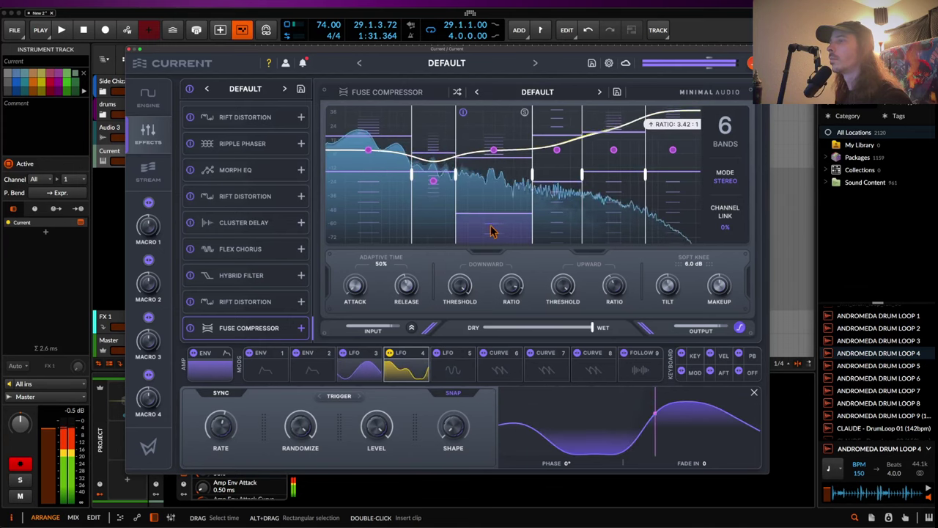
- Raise the third band's upward threshold to -22.7 dB and raise the thresholds of the three highest bands
mouse_move(503, 221)
left_click_drag(501, 182, 496, 116)
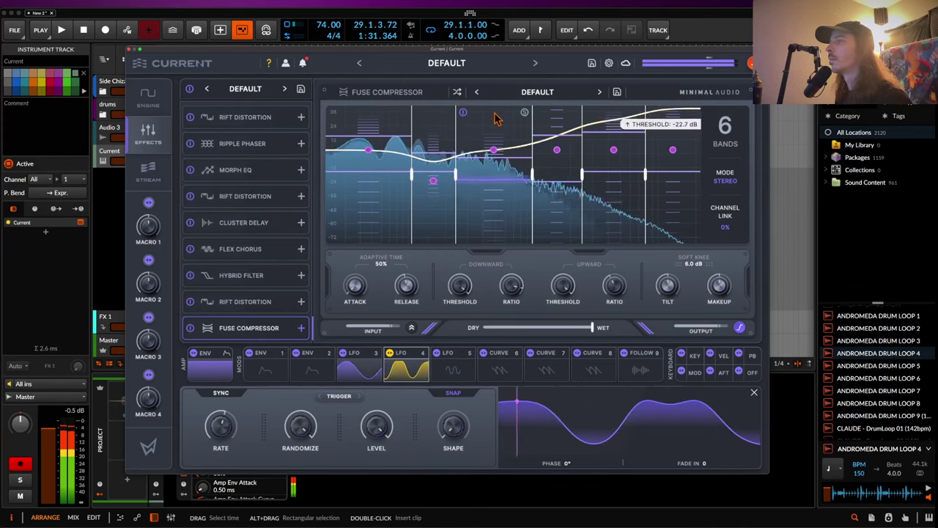
mouse_move(505, 154)
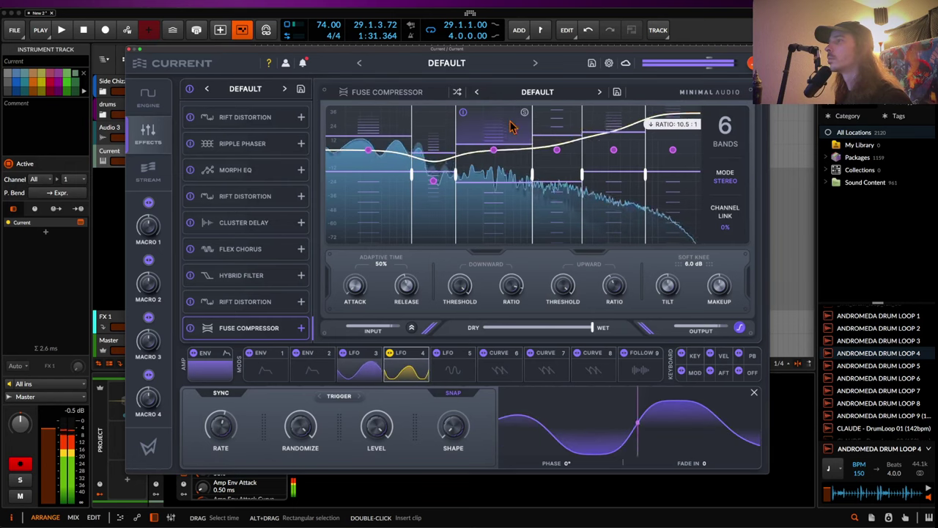
mouse_move(558, 147)
left_click_drag(554, 186, 554, 150)
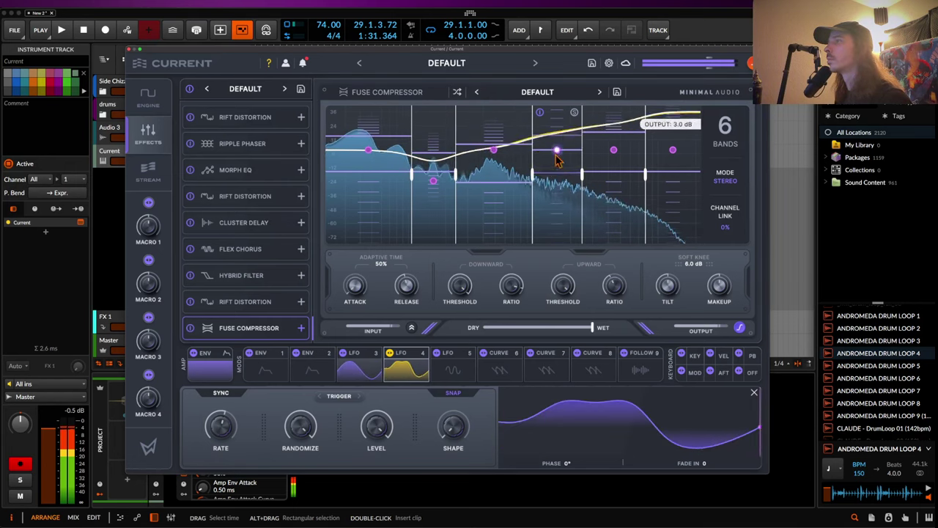
mouse_move(604, 130)
left_click_drag(605, 85, 606, 102)
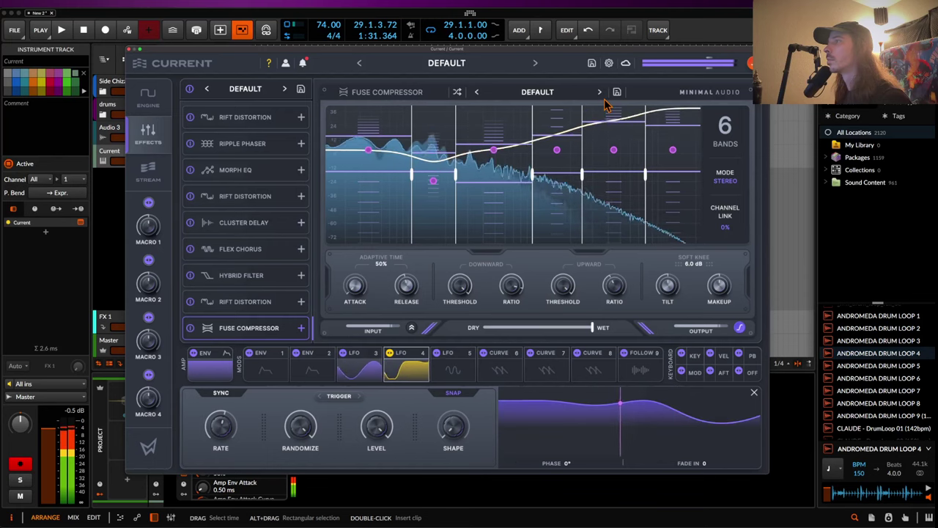
left_click_drag(665, 173, 663, 140)
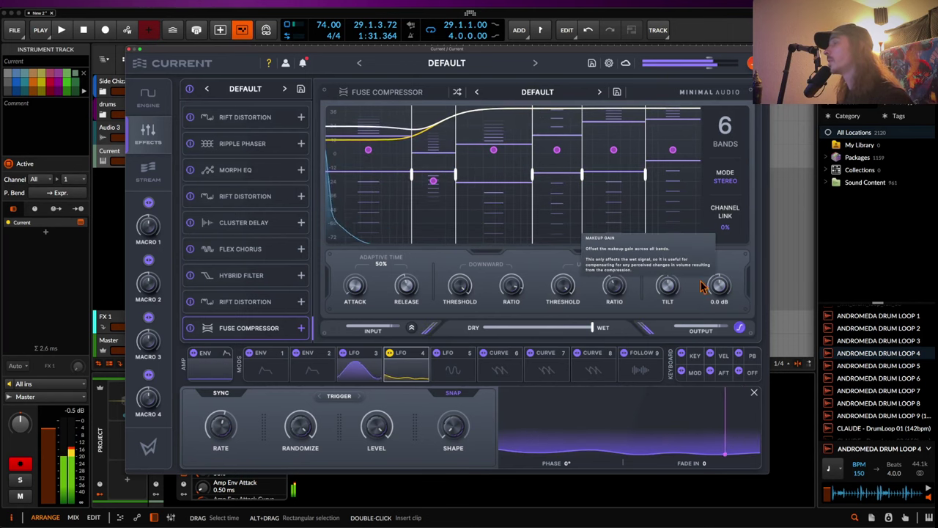
- Raise the Fuse Compressor's makeup gain to about 6 dB
mouse_move(720, 290)
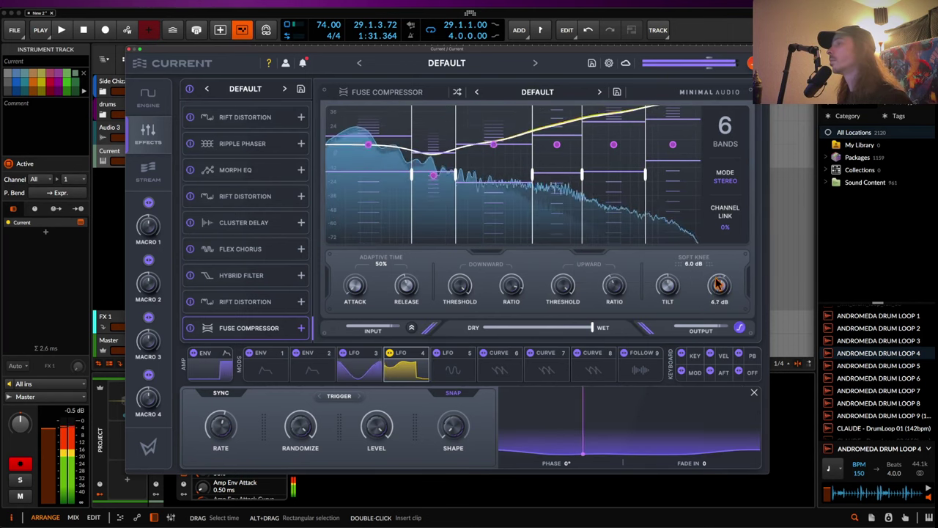
left_click_drag(718, 283, 718, 295)
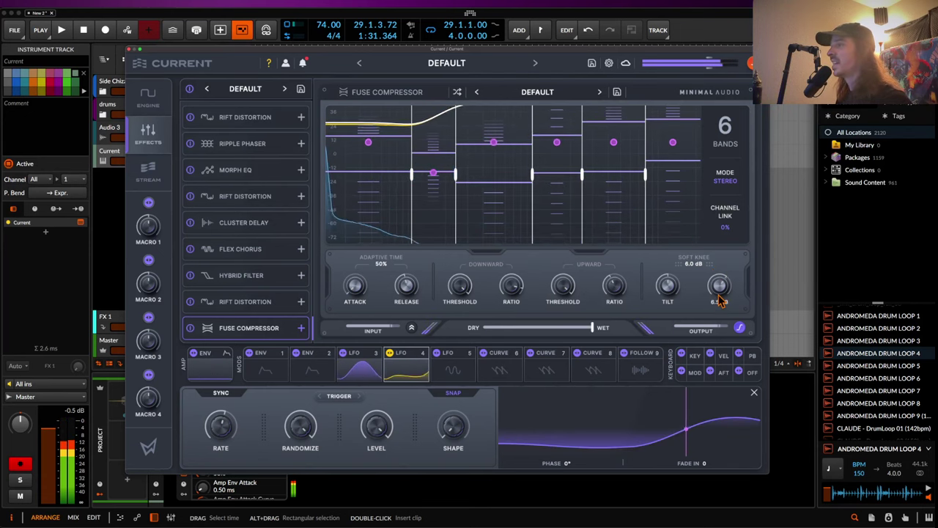
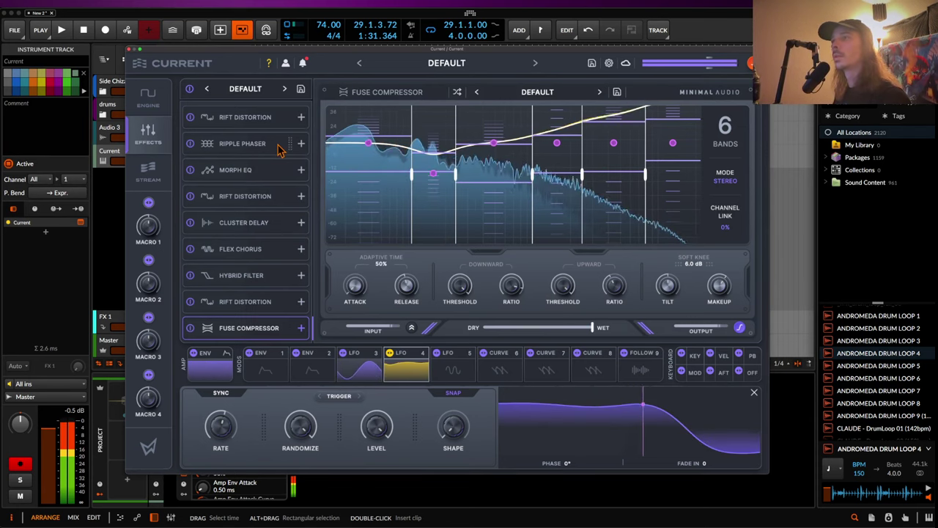
- Drop the second band's output to -36 dB and lower the third band's upward threshold
left_click_drag(432, 174, 432, 185)
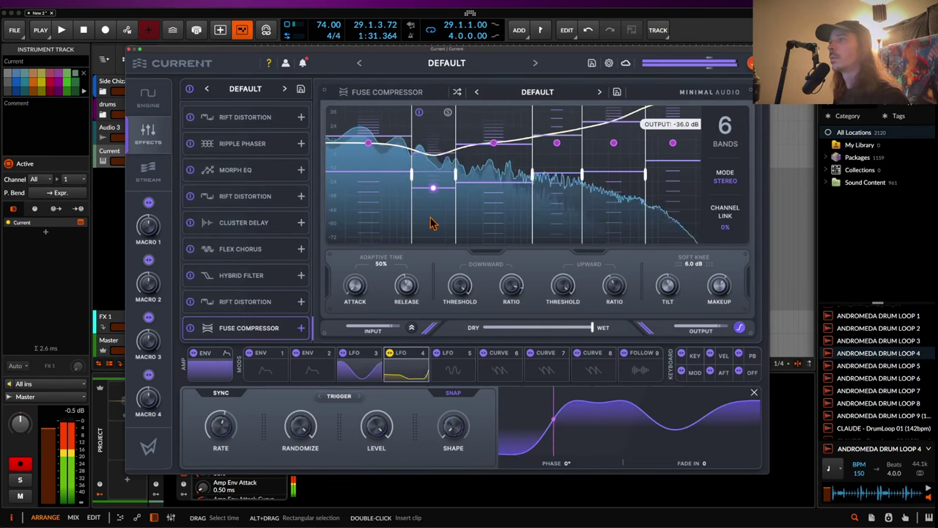
left_click_drag(489, 182, 483, 285)
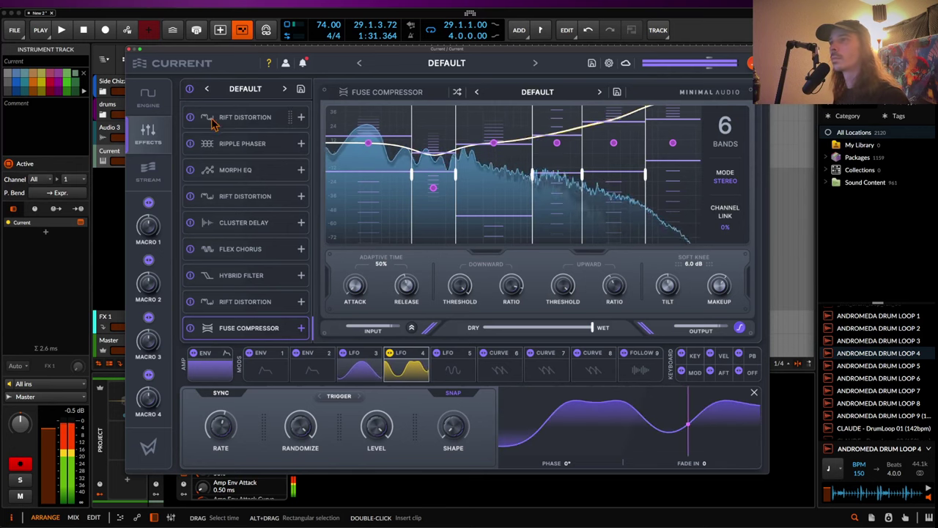
- In the engine's filters, switch Filter 2 to Notch 2 after trying Morph 12, and raise its cutoff
left_click(148, 97)
left_click(618, 86)
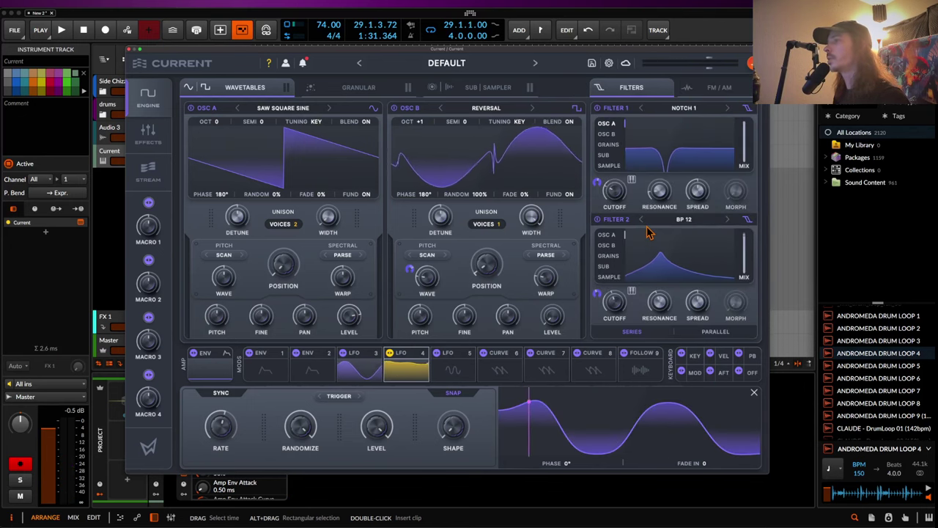
left_click(685, 220)
mouse_move(678, 248)
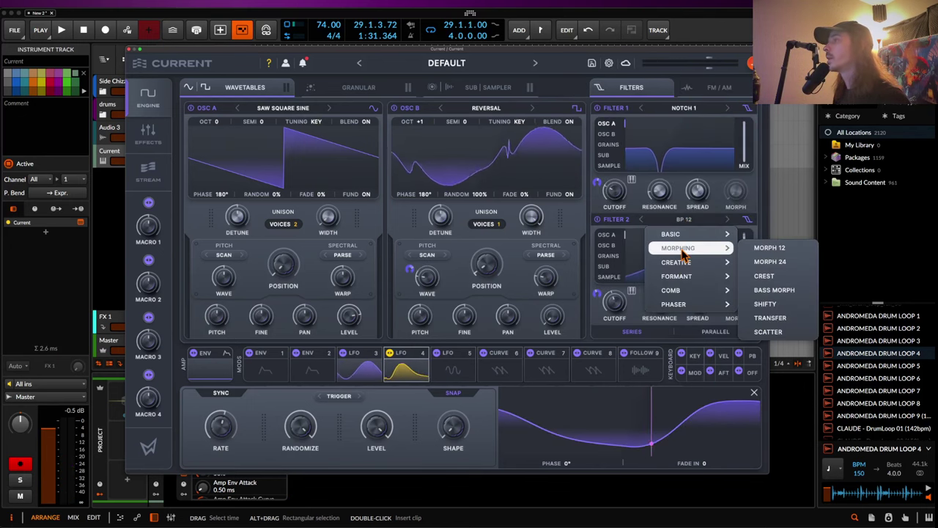
left_click(755, 247)
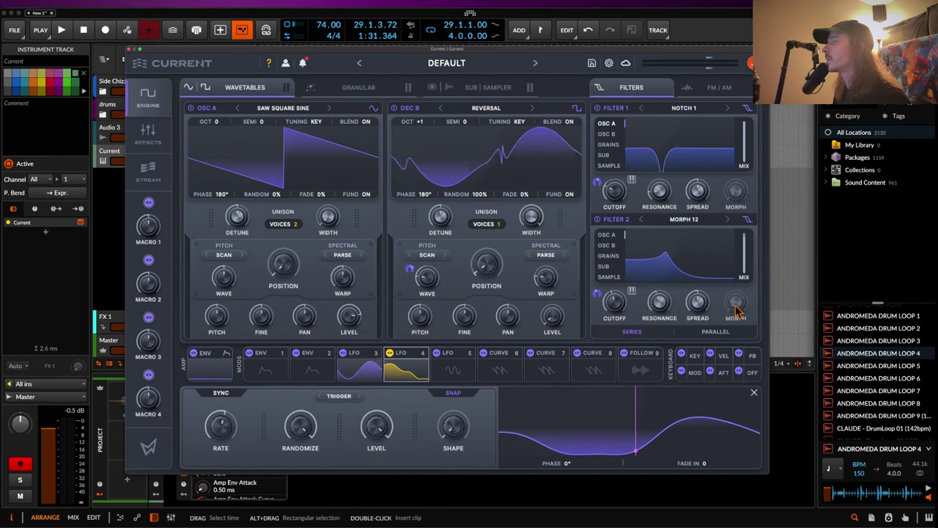
left_click(685, 223)
mouse_move(703, 234)
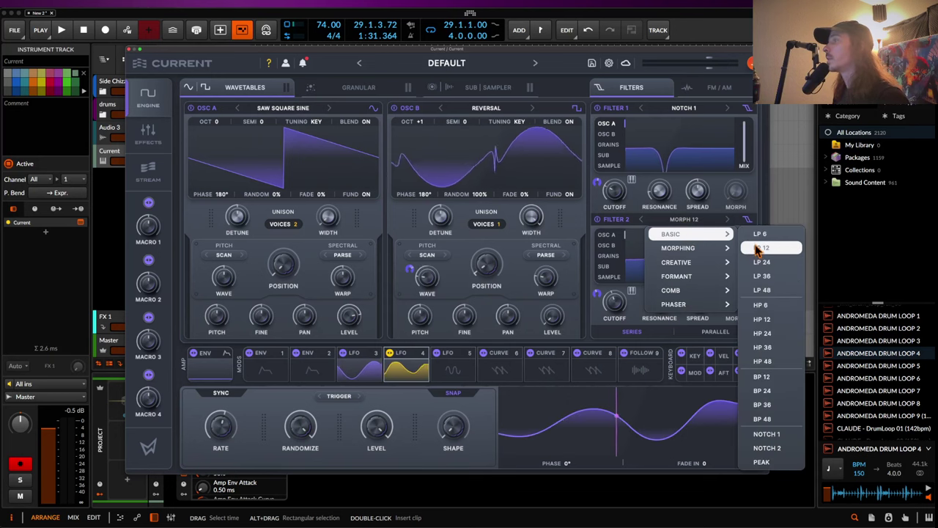
left_click(763, 447)
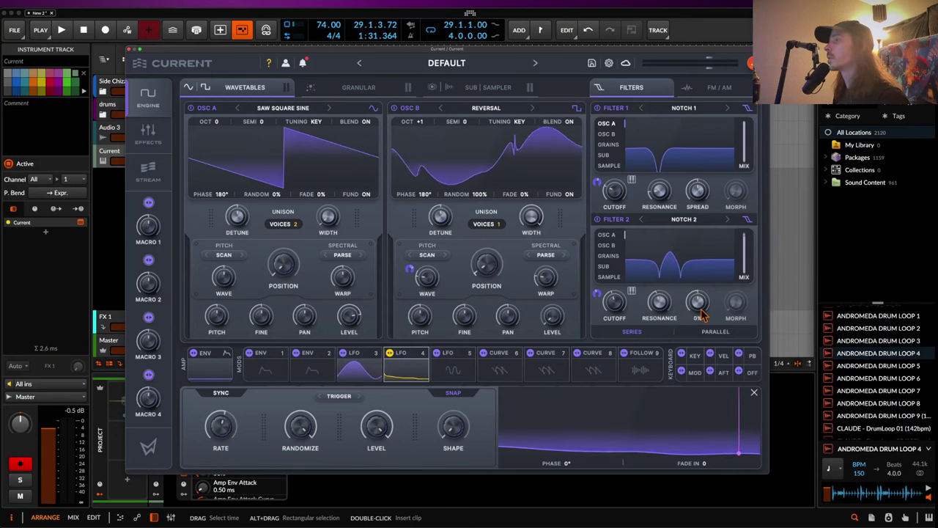
left_click_drag(614, 292, 614, 283)
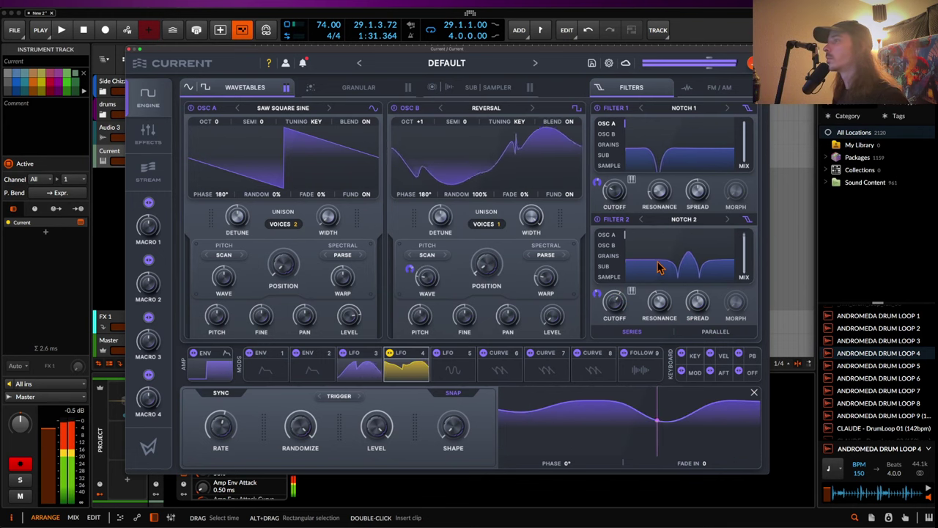
- Lower Filter 2's cutoff and adjust its resonance, closing the LFO 4 editor when finished
mouse_move(607, 301)
left_click_drag(607, 302, 612, 348)
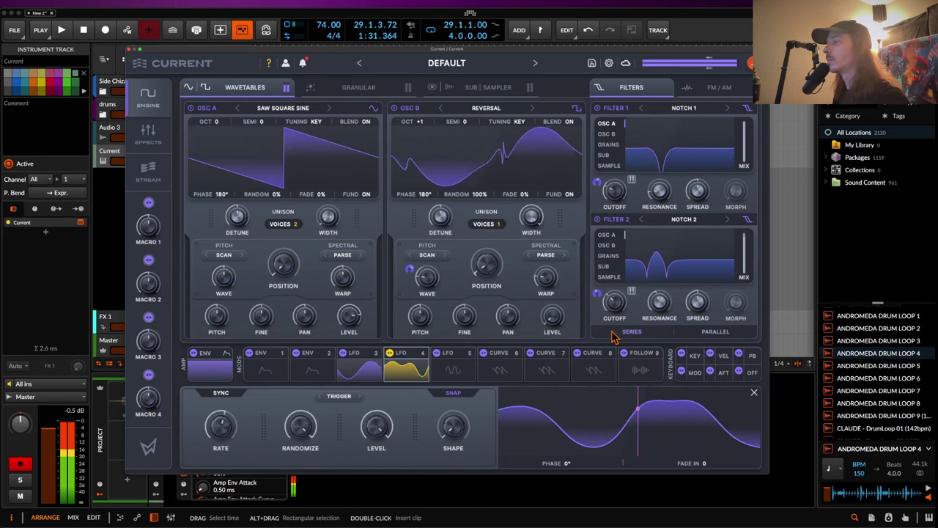
left_click_drag(657, 320, 657, 282)
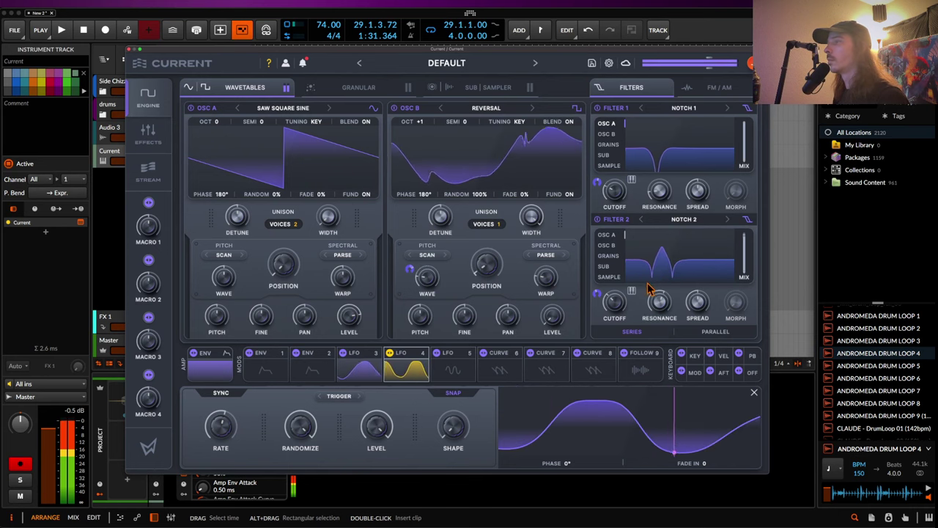
mouse_move(614, 308)
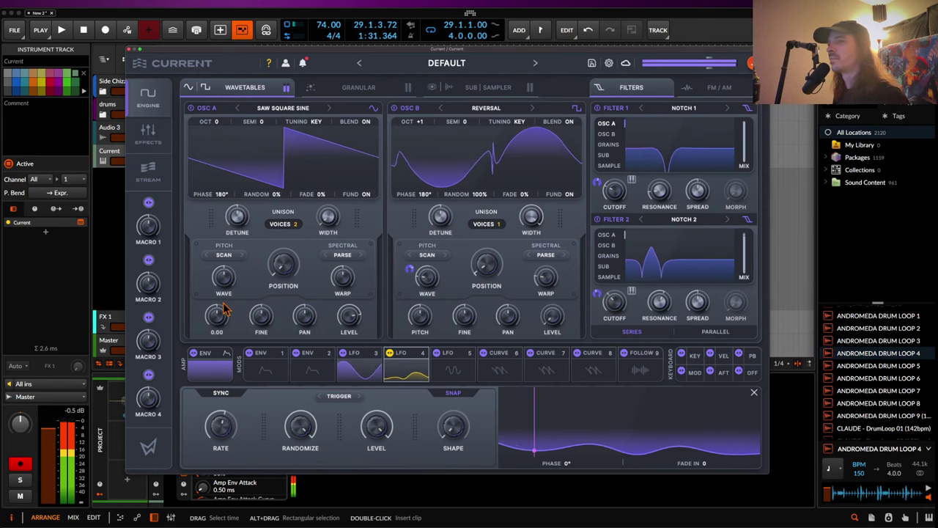
left_click(148, 136)
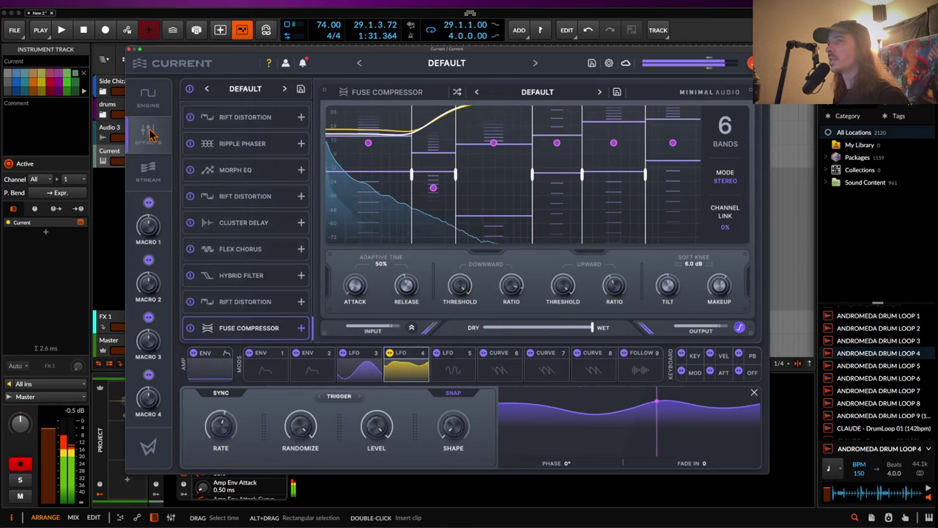
left_click(153, 103)
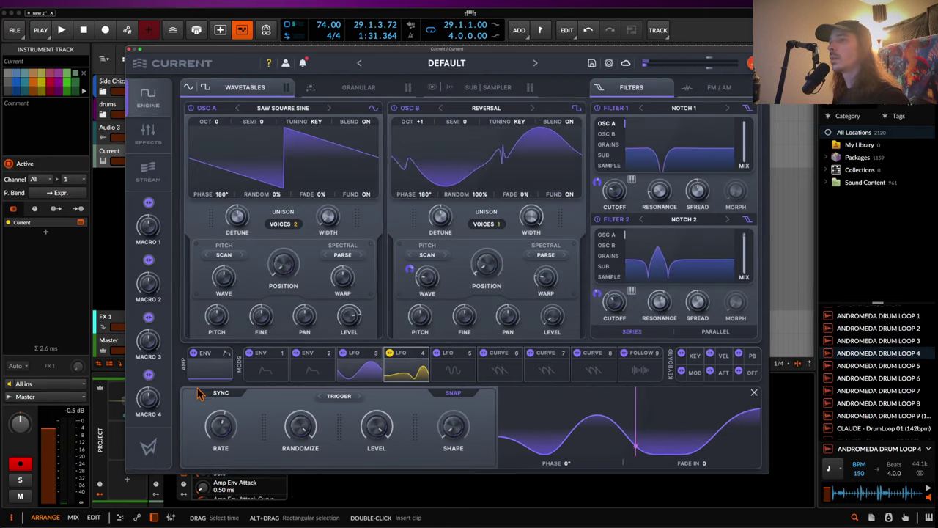
left_click(753, 392)
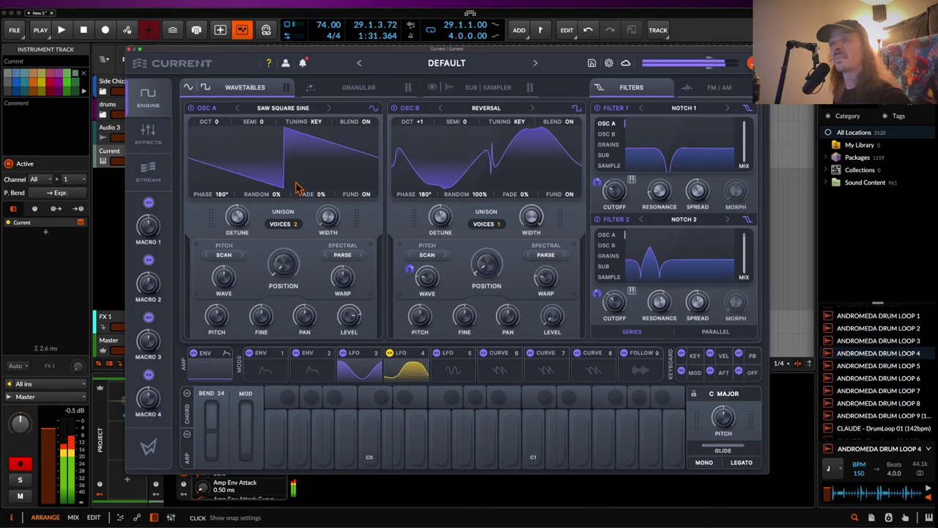
- Turn off Osc A's fundamental and compare its waveform with the sub oscillator's harmonics
left_click(368, 195)
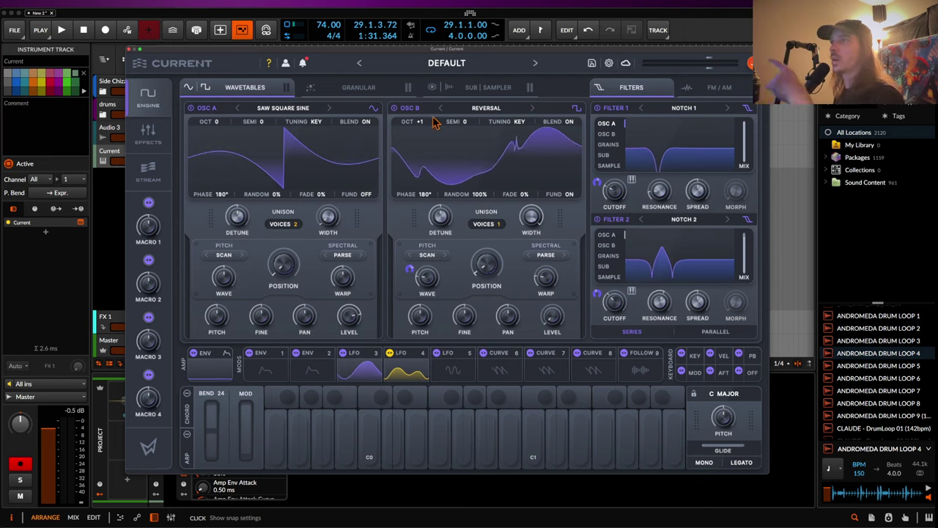
left_click(490, 88)
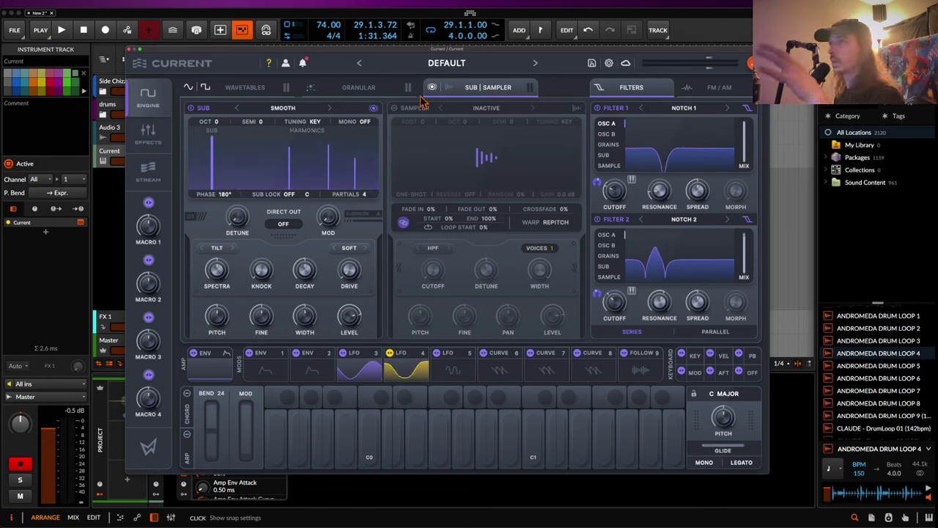
left_click(245, 87)
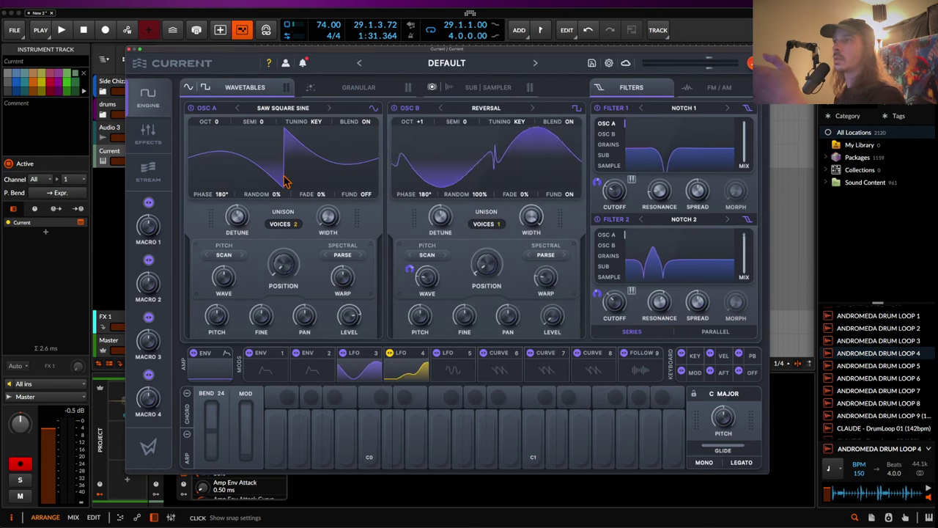
left_click(488, 88)
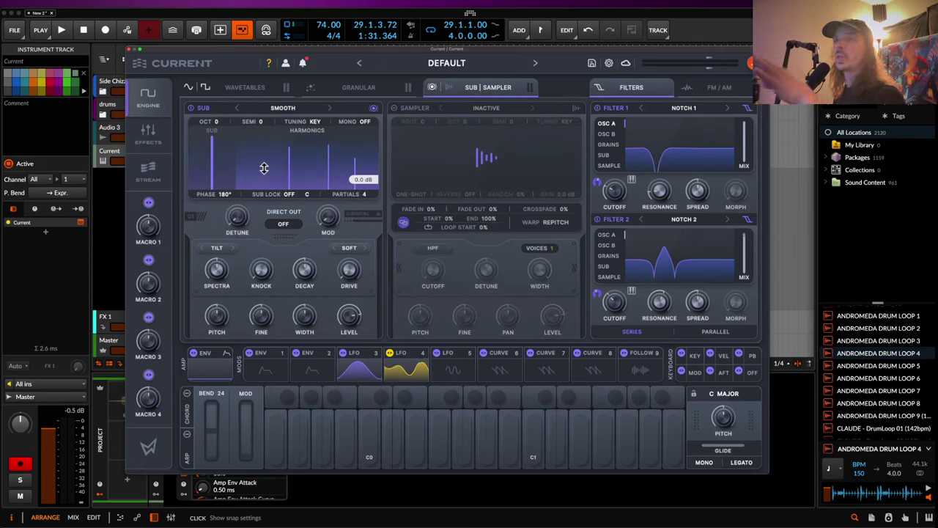
left_click(253, 88)
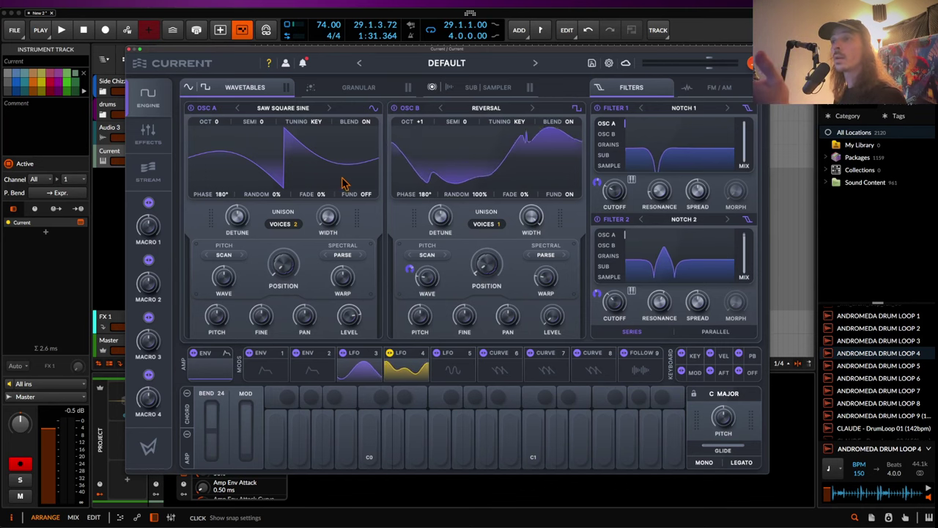
left_click_drag(328, 216, 336, 107)
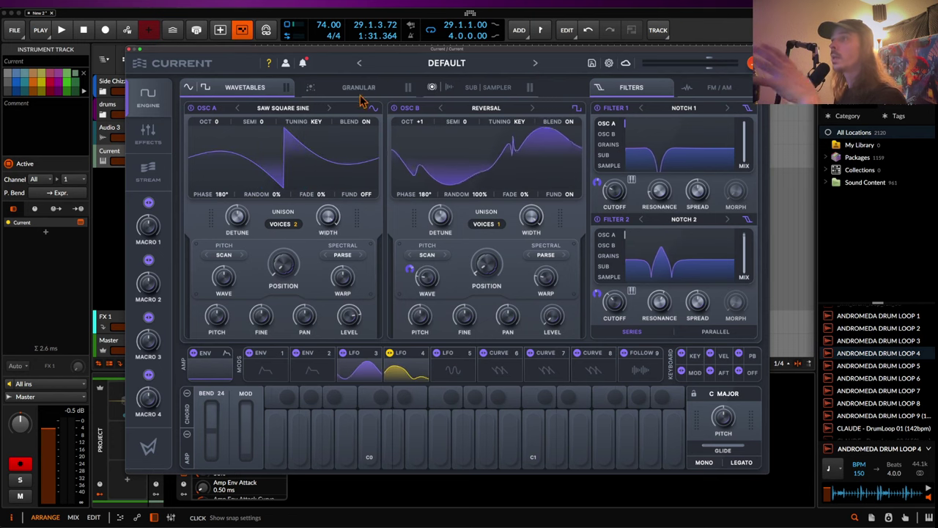
- Try lowering the sub oscillator's Spectra tilt to -75%
left_click(494, 89)
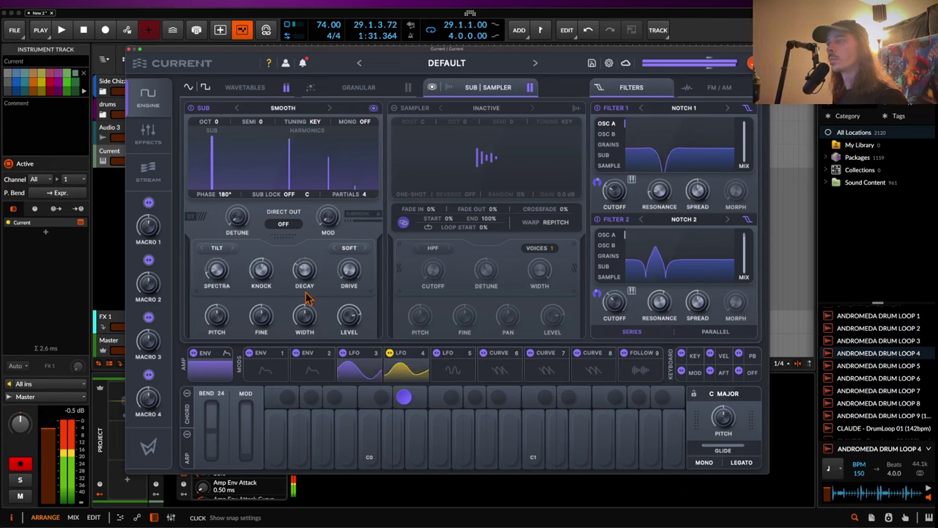
left_click_drag(347, 247, 347, 264)
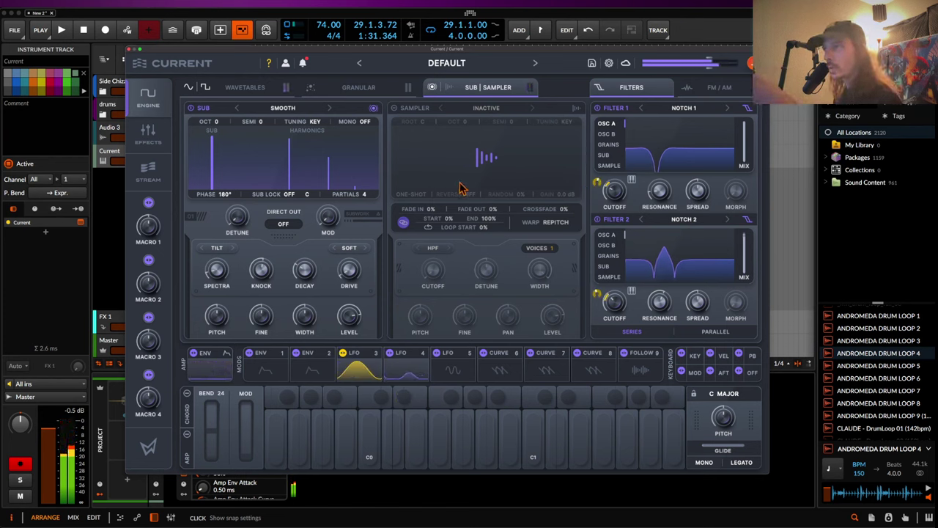
- In the FM/AM section, set the sub's modulation source to OSC B and audition the Osc A and sub FM amounts
left_click(708, 91)
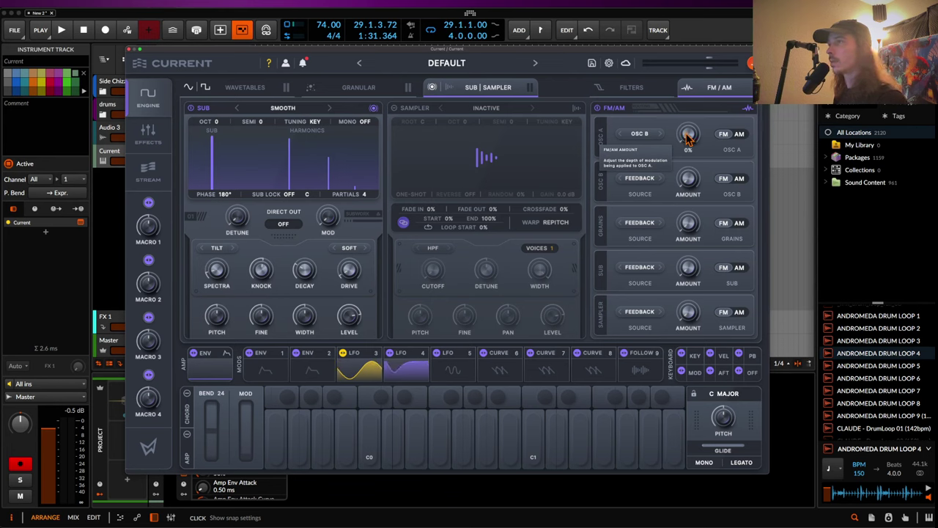
left_click_drag(688, 139, 683, 92)
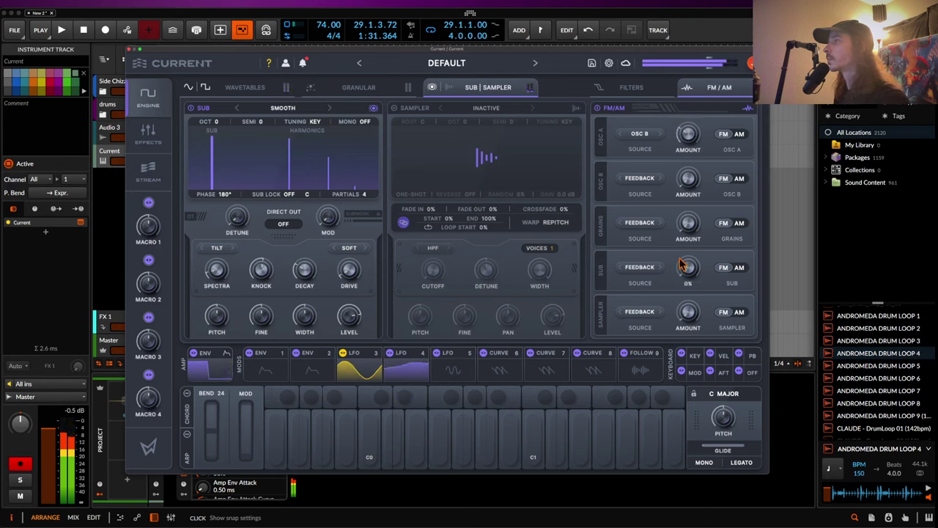
left_click(639, 267)
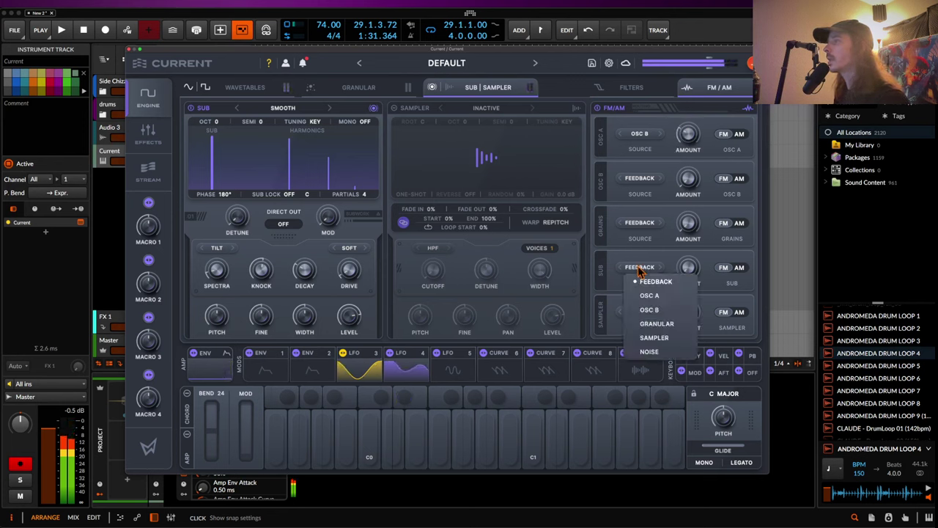
left_click(649, 310)
left_click_drag(687, 267, 680, 220)
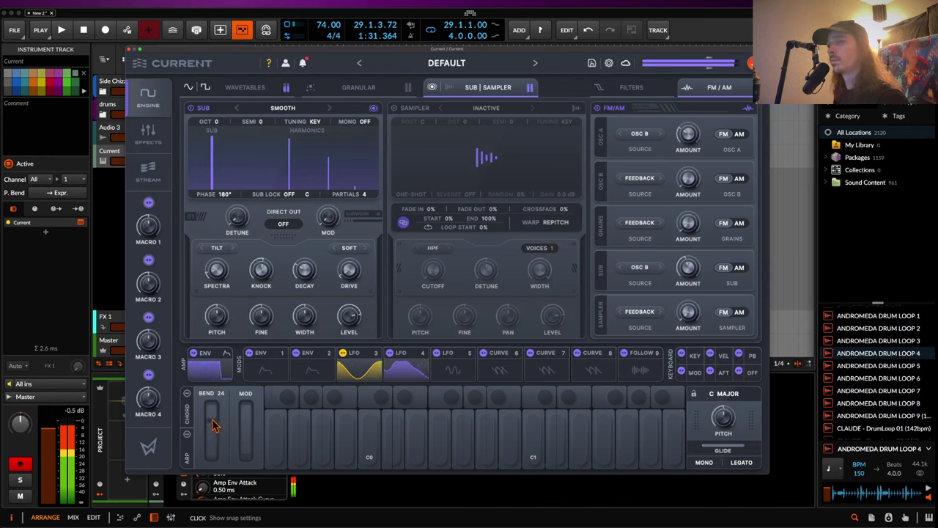
left_click_drag(217, 405, 218, 457)
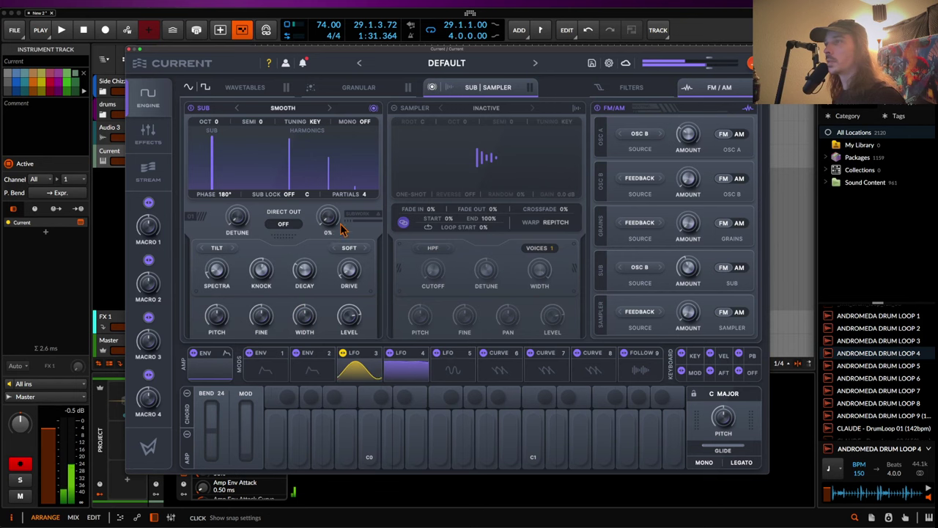
- Set the sub oscillator's partials to 8 and raise its Spectra, leaving Direct Out off after trying it
left_click_drag(372, 193, 368, 137)
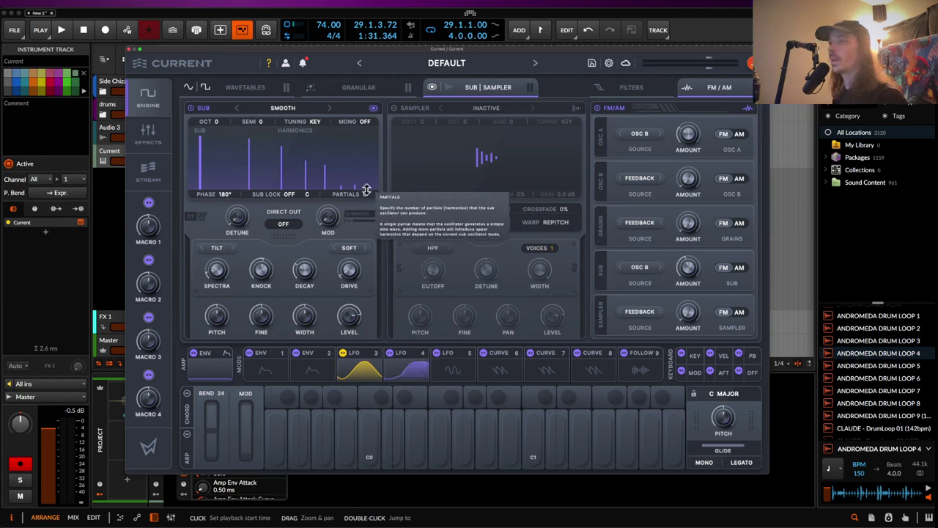
left_click(285, 228)
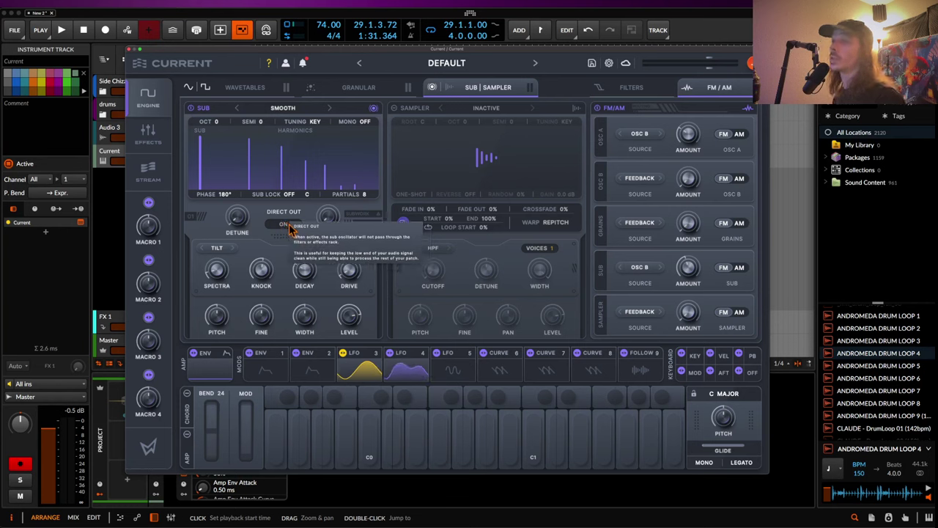
left_click(286, 225)
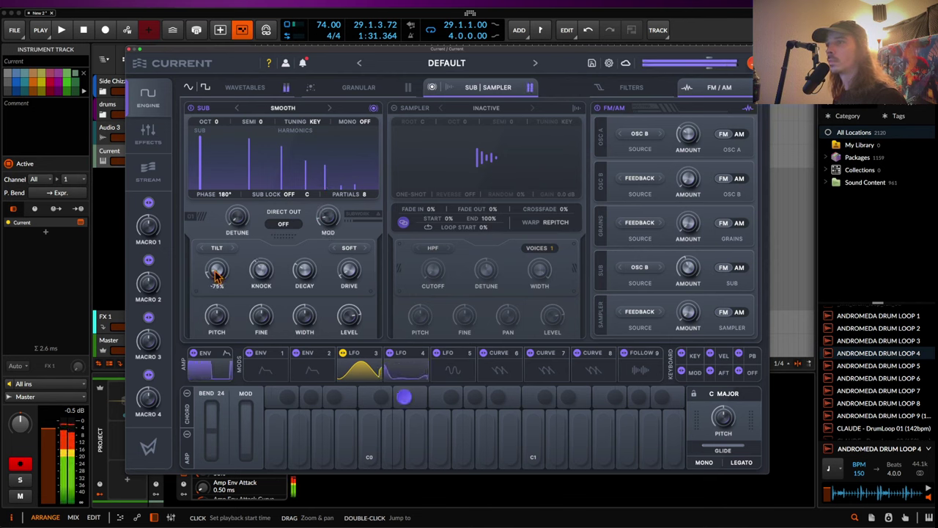
left_click_drag(218, 268, 217, 237)
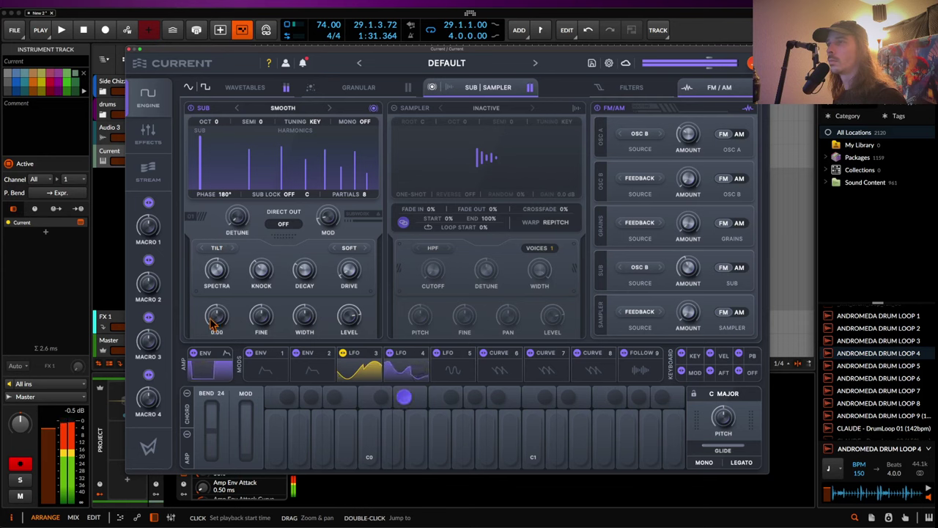
mouse_move(208, 412)
left_mouse_down()
mouse_move(209, 464)
mouse_move(209, 402)
mouse_move(208, 420)
left_mouse_up()
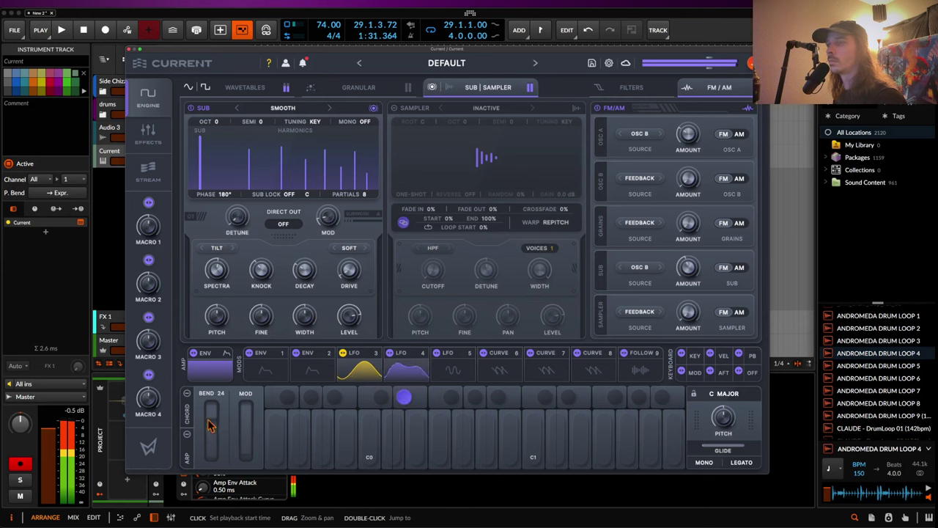
mouse_move(229, 217)
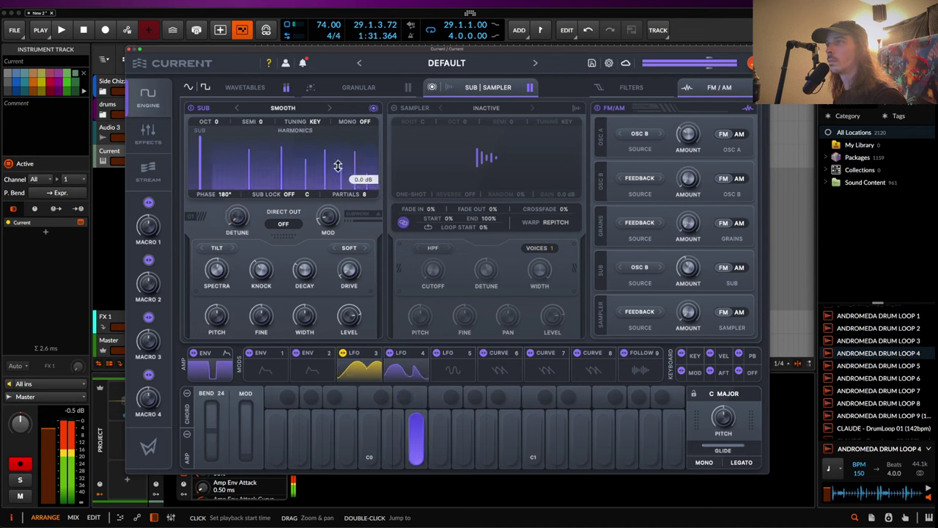
- Close the synth window and insert Newfangled Saturate after Current in the device chain
left_click(129, 50)
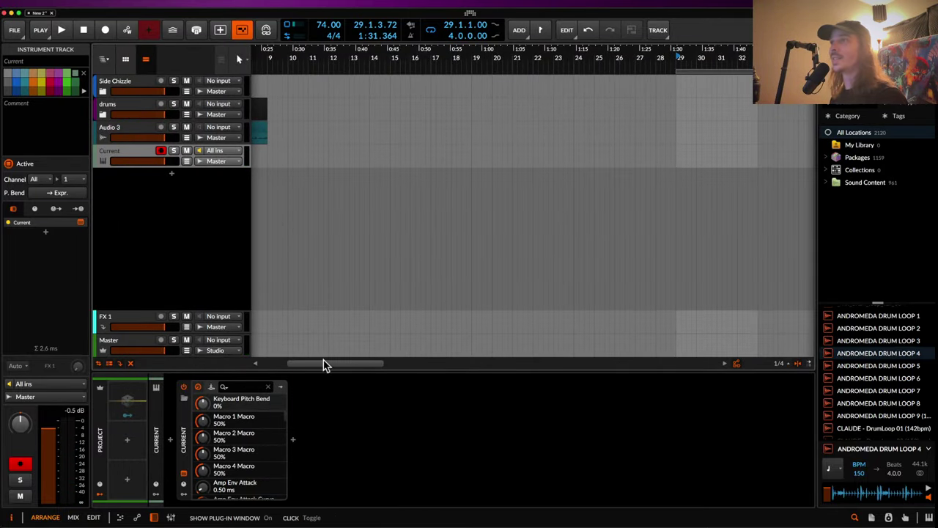
left_click(184, 476)
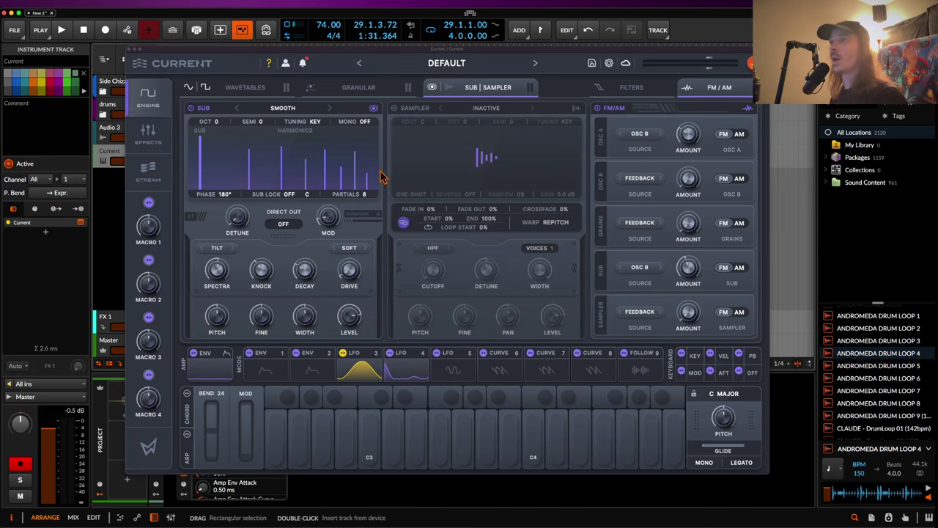
left_click(132, 50)
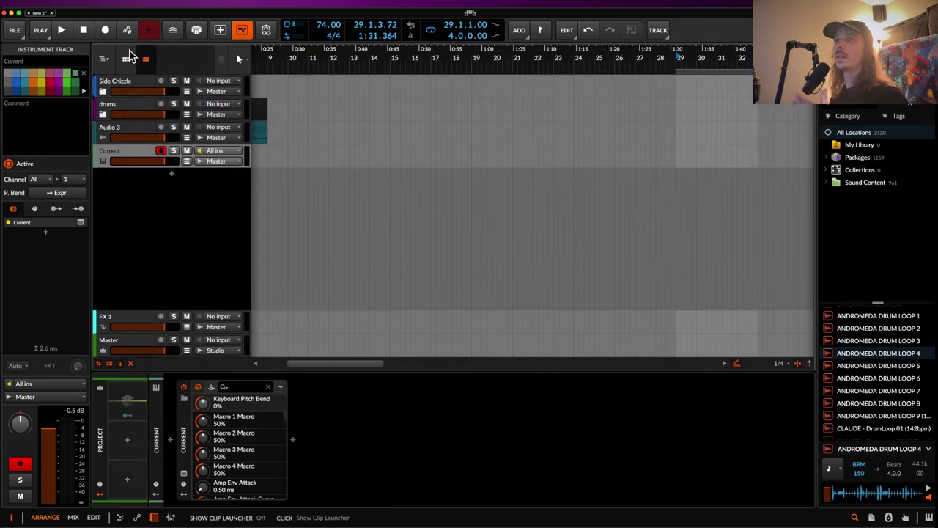
left_click(293, 439)
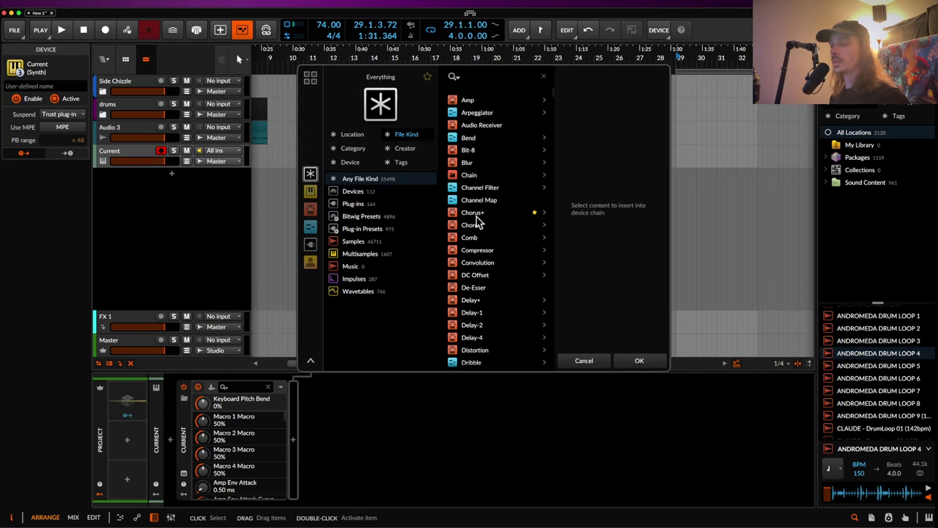
type("SAT")
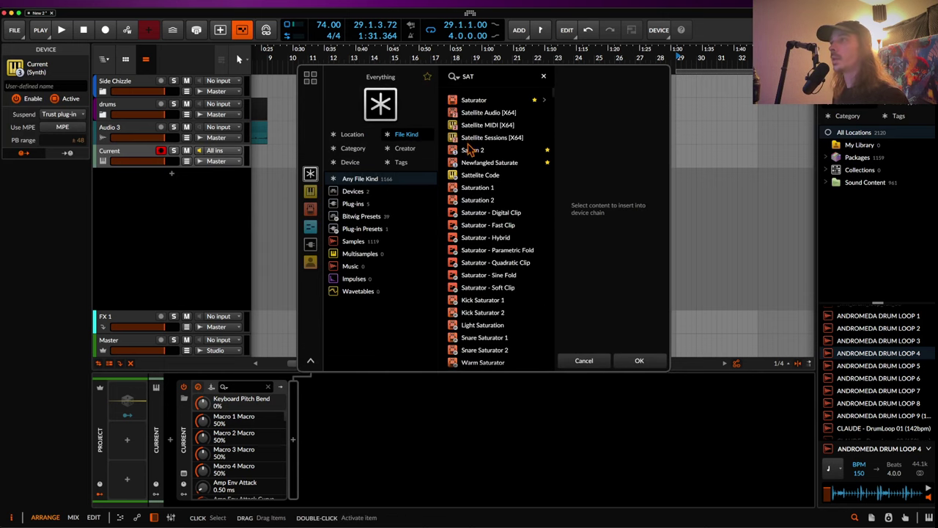
left_click(480, 163)
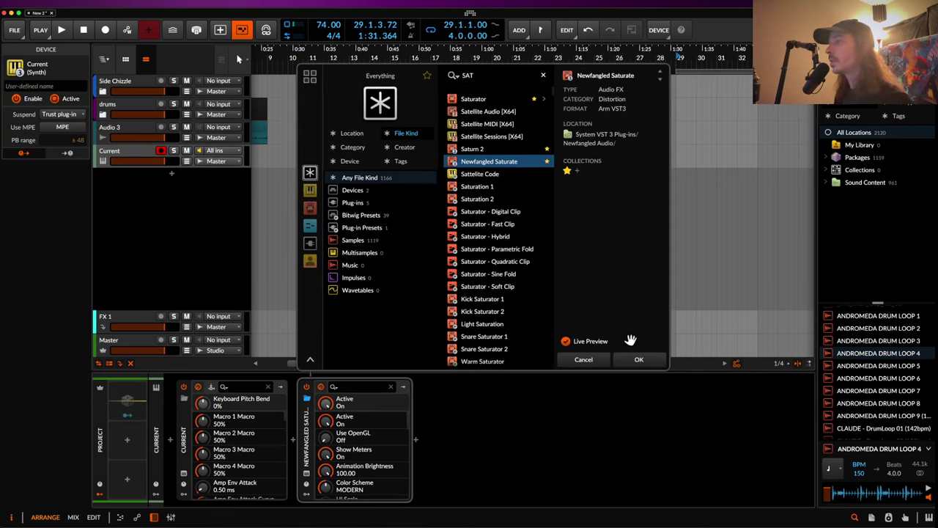
left_click(638, 360)
- Insert Multipass between Current and Newfangled Saturate in the device chain
left_click(294, 440)
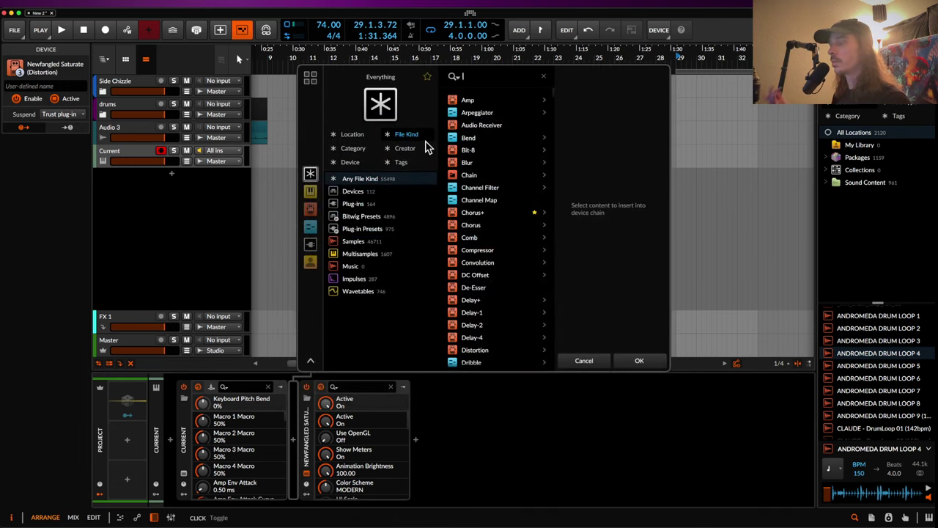
type("MUL")
left_click(474, 137)
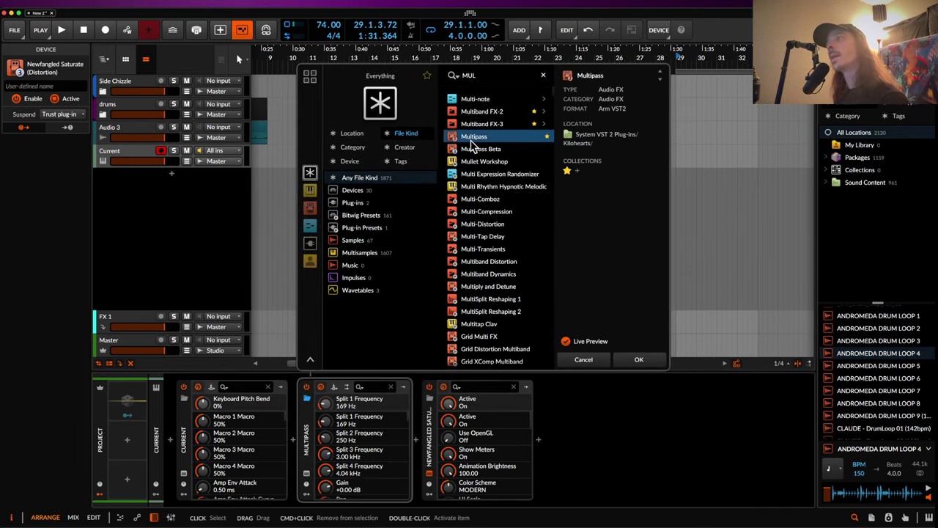
left_click(624, 360)
- Load IMPACT CRATER FILTER from the AETURNUM 6 MULTIPASS user folder in Multipass, advancing to the KILLER KOALA FILTER preset
left_click(244, 38)
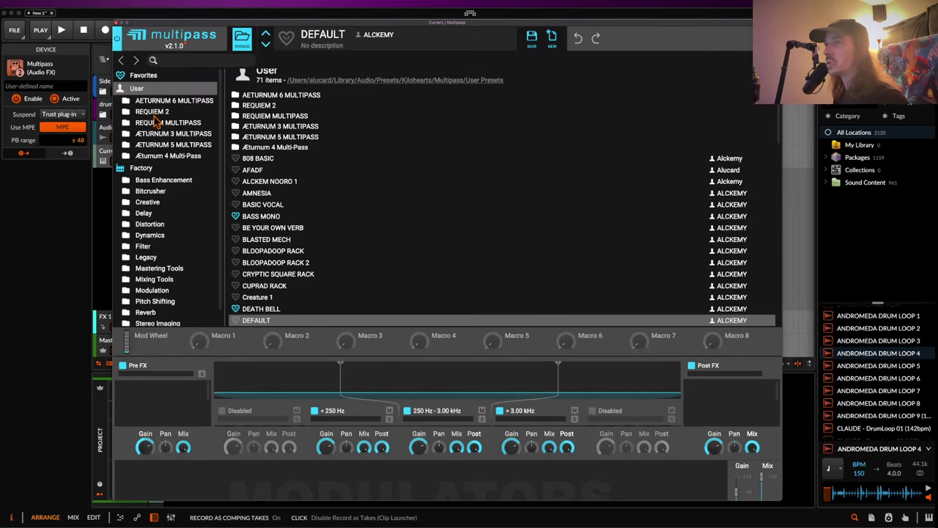
left_click(159, 102)
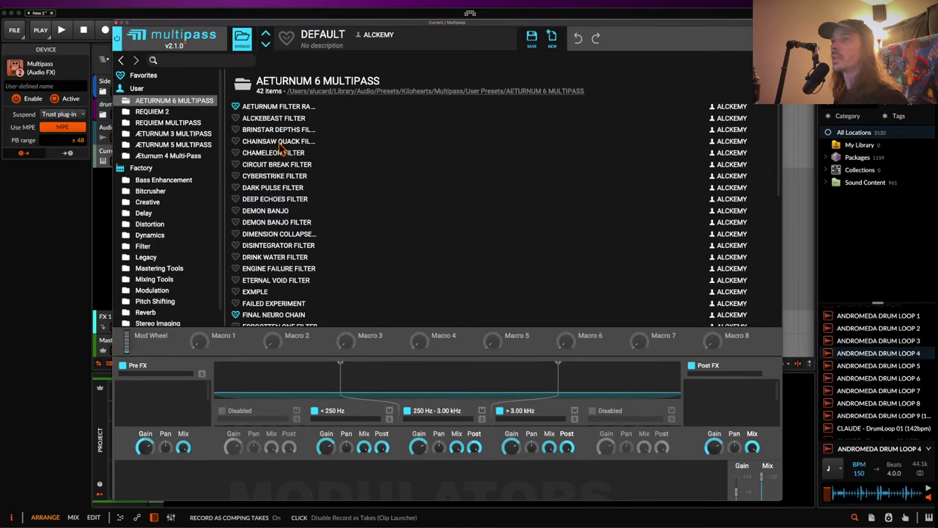
scroll(273, 164, "down", 10)
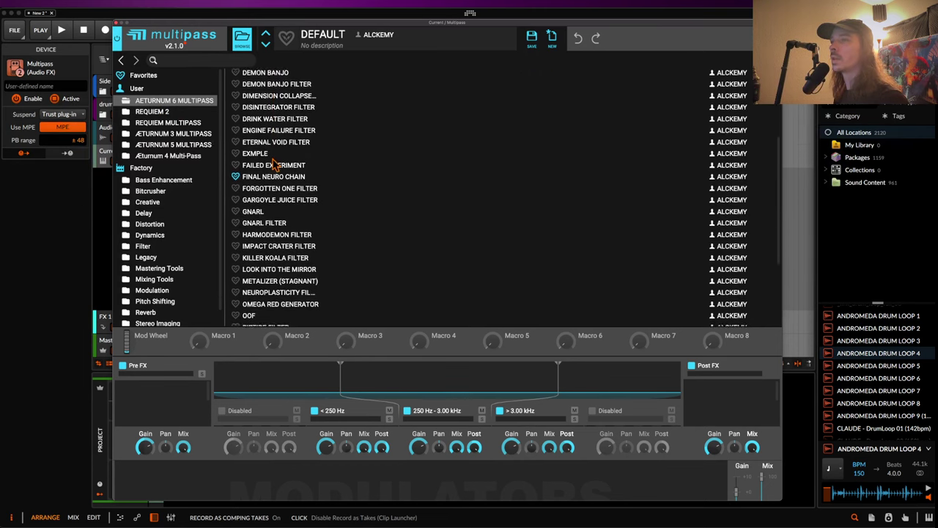
scroll(273, 164, "down", 3)
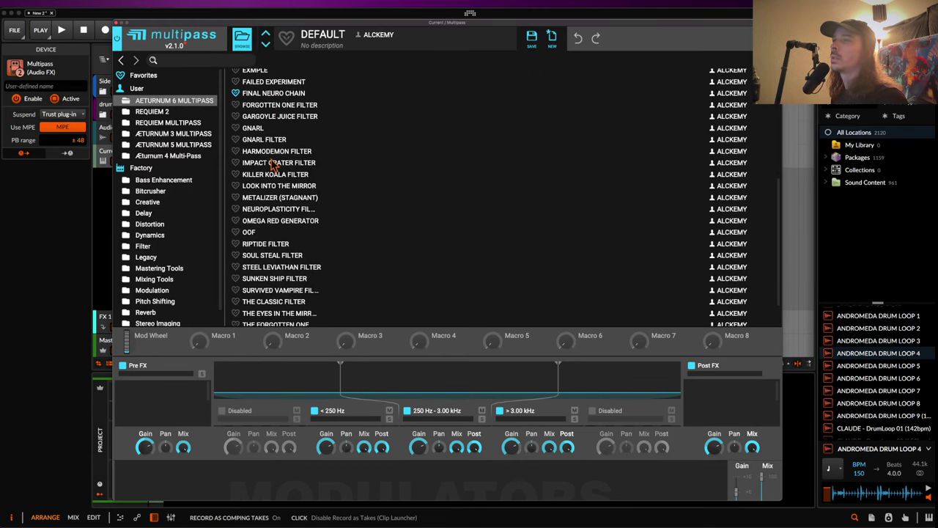
double_click(274, 163)
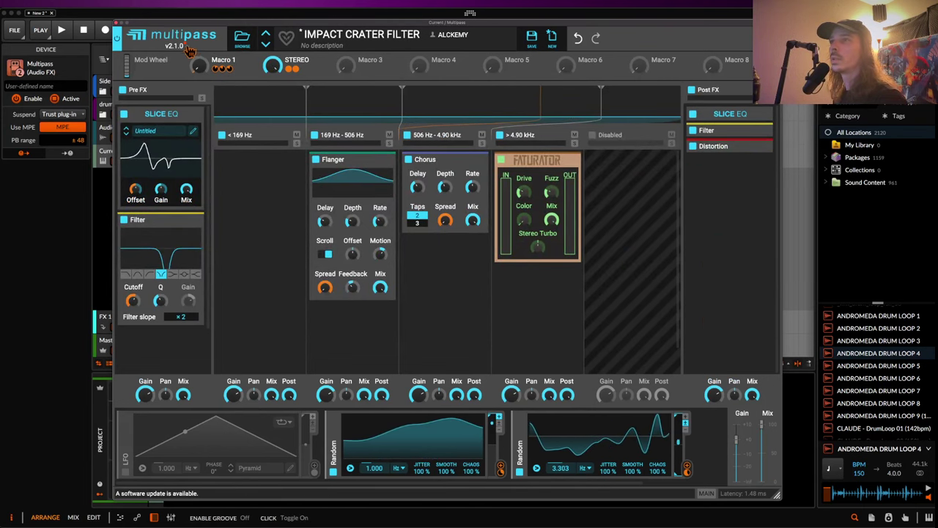
left_click(265, 44)
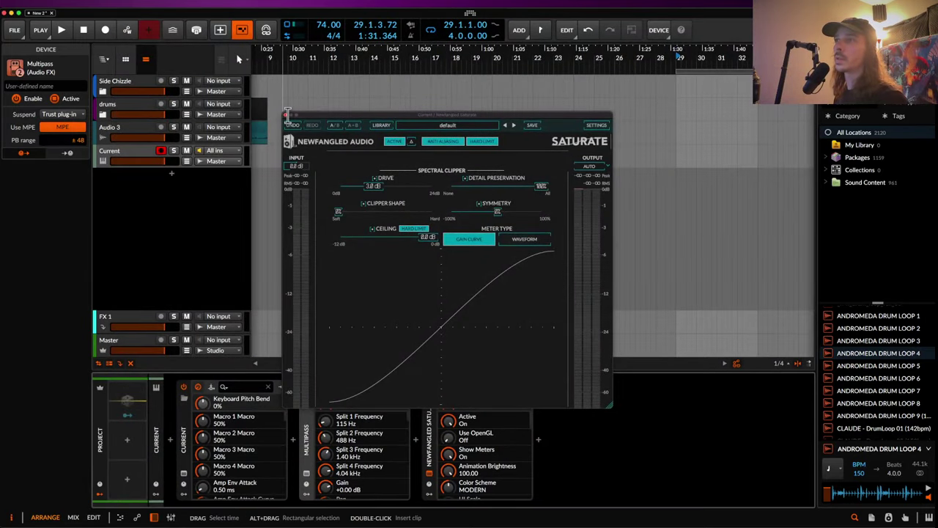
- Close the Newfangled Saturate window, reopen Current to audition the processed bass, and close the synth window
left_click(286, 115)
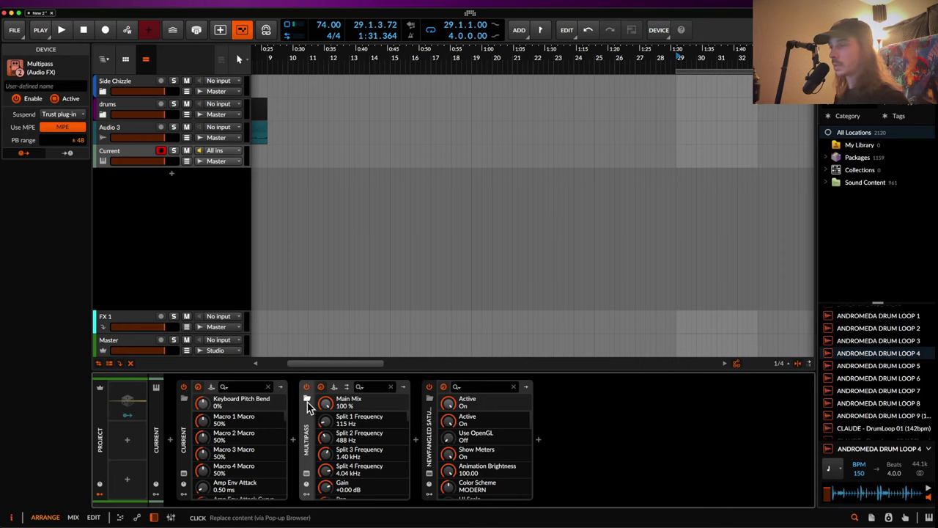
left_click(183, 474)
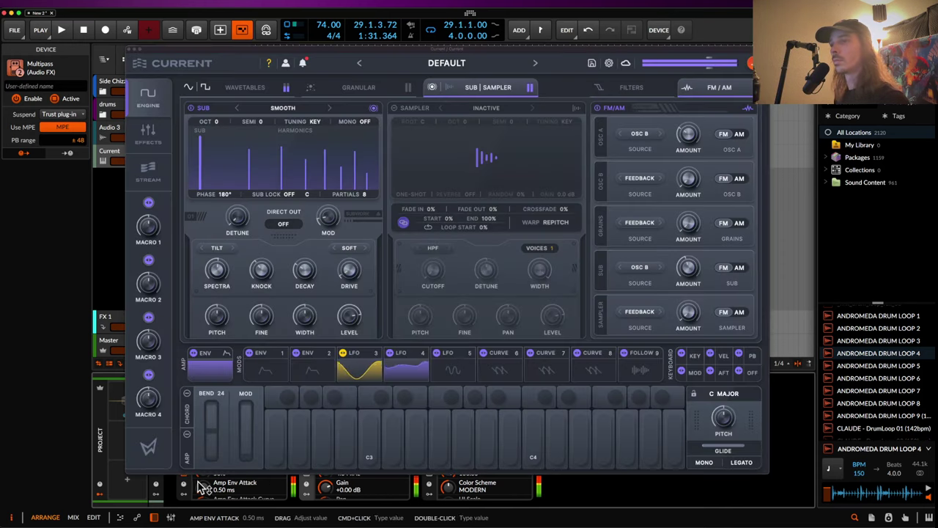
left_click(211, 431)
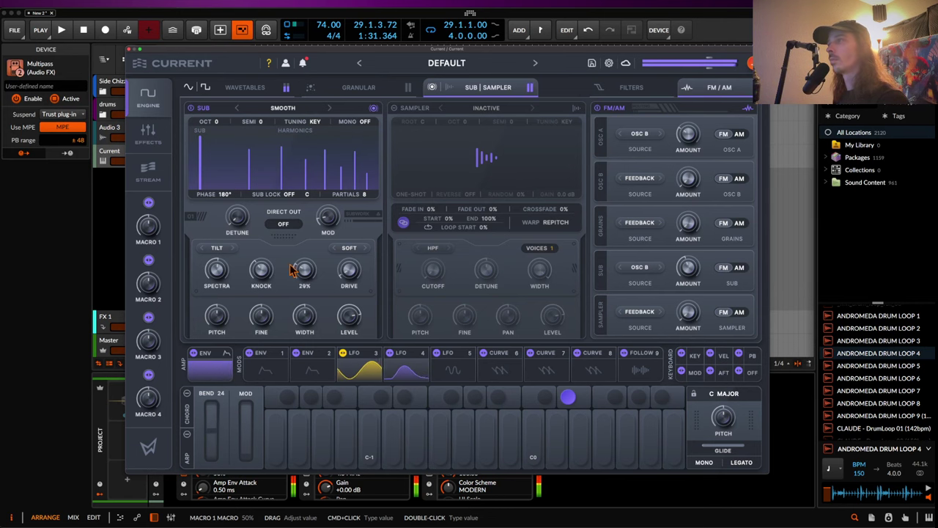
left_click(130, 49)
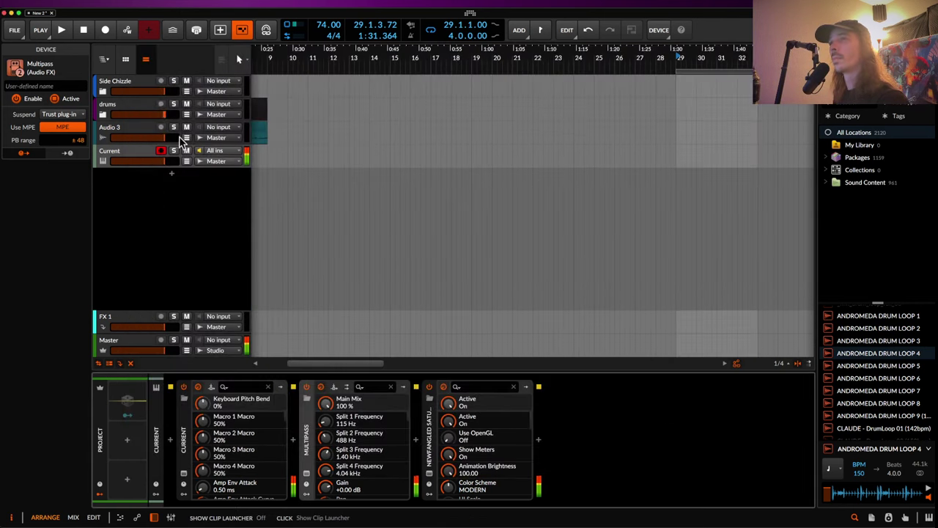
- Advance through the Multipass presets to NEUROPLASTICITY FILTER and raise its overall Mix and STEREO macro to 100%
left_click(307, 474)
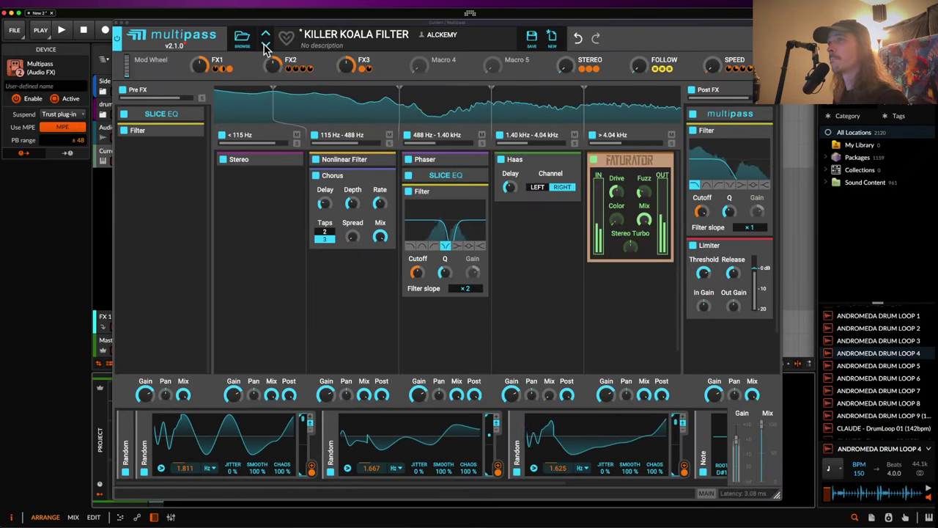
left_click(266, 45)
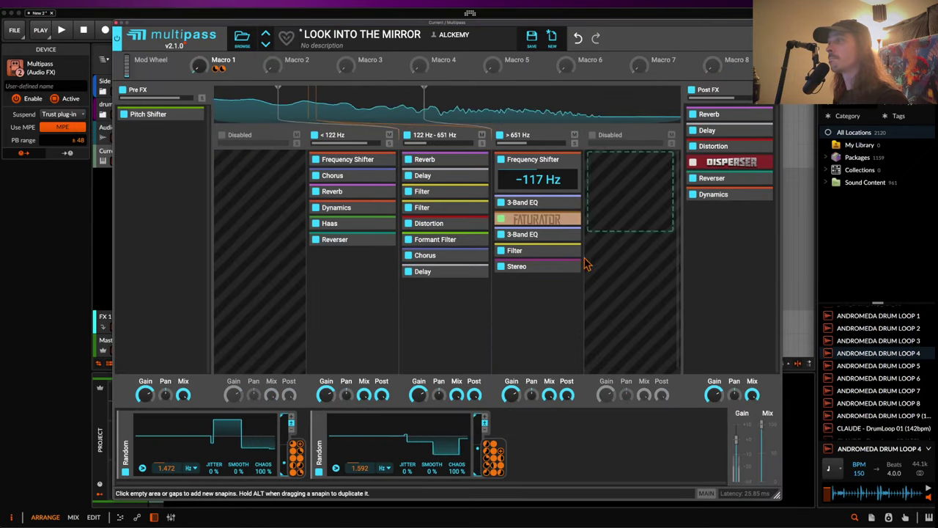
left_click(266, 46)
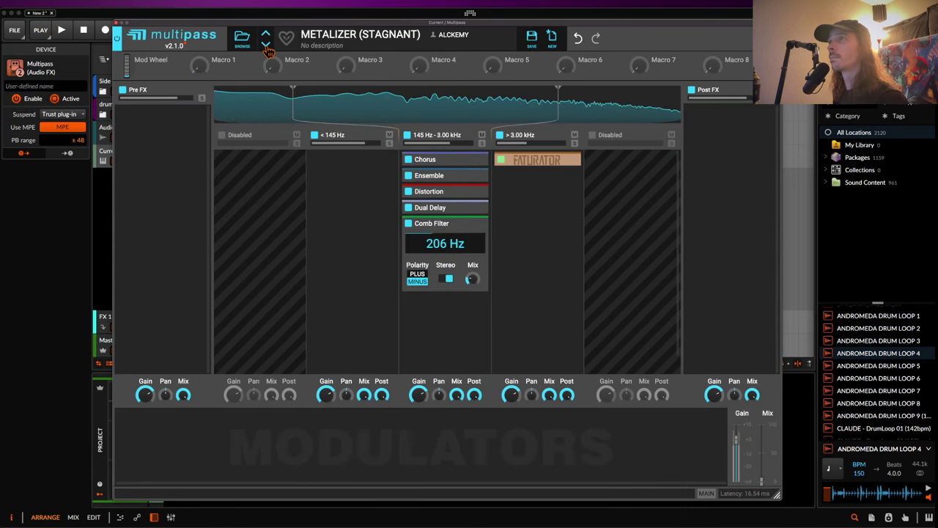
left_click(267, 45)
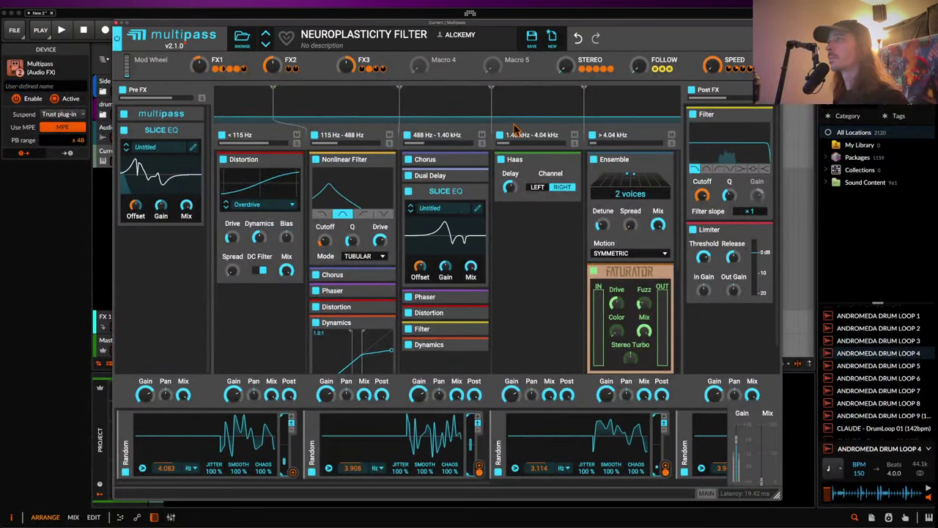
left_click_drag(761, 481, 763, 424)
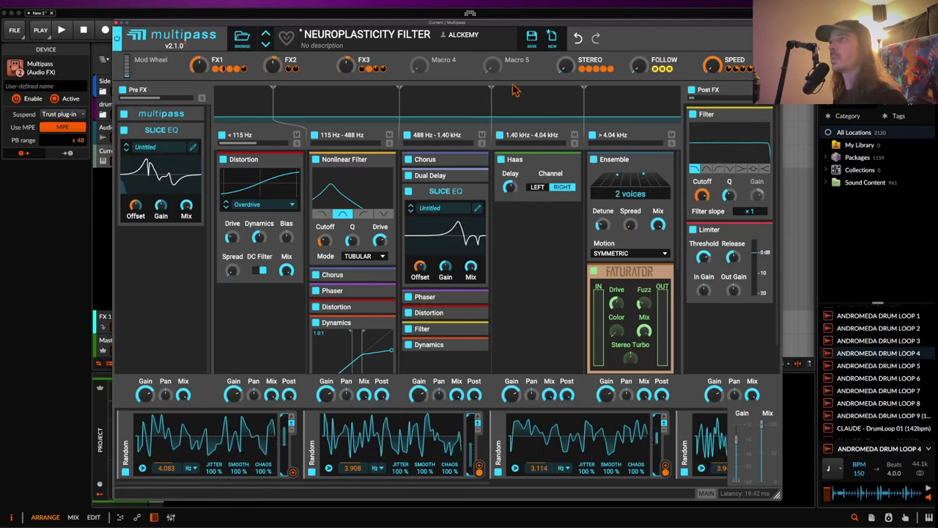
key("space")
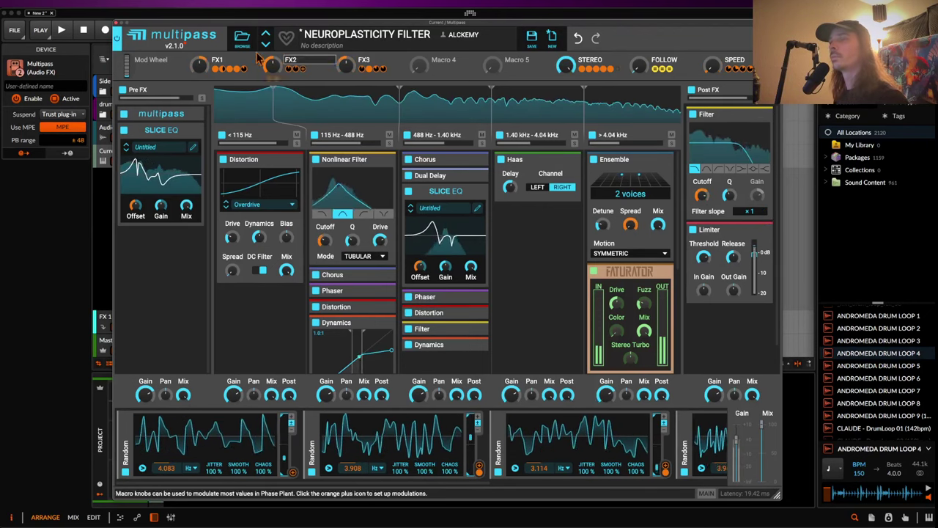
- Close Multipass, switch Current's voice mode to Mono, and close the synth window
left_click(116, 23)
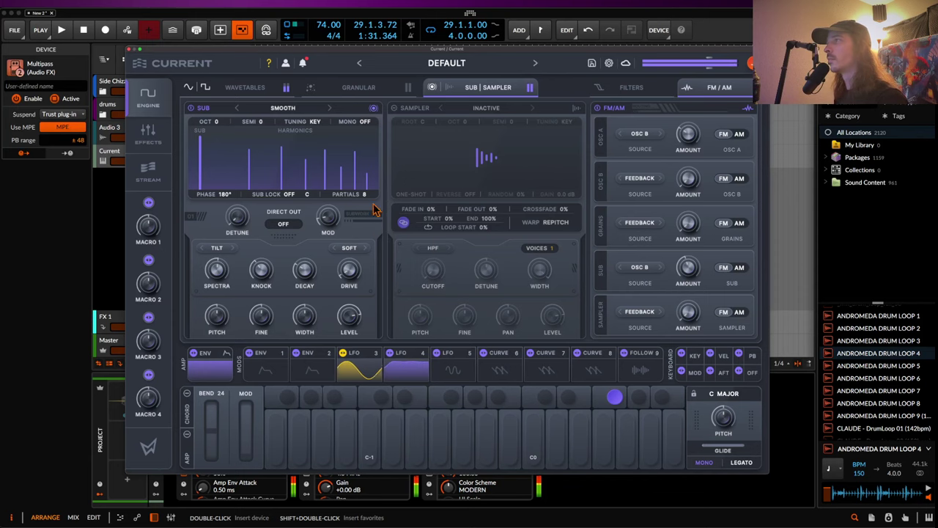
left_click(128, 49)
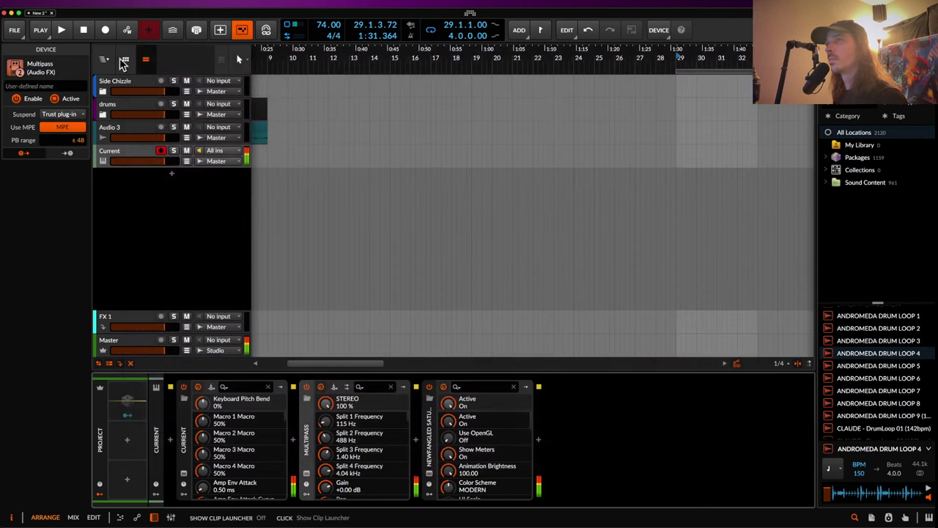
- Insert Fuse Compressor between Multipass and Newfangled Saturate and set it to 6 bands
left_click(416, 444)
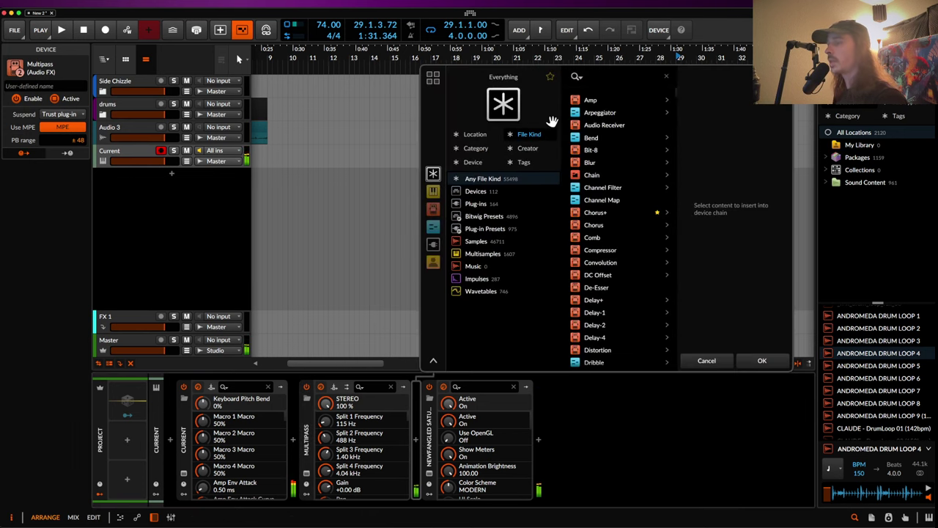
type("FUSE")
left_click(594, 100)
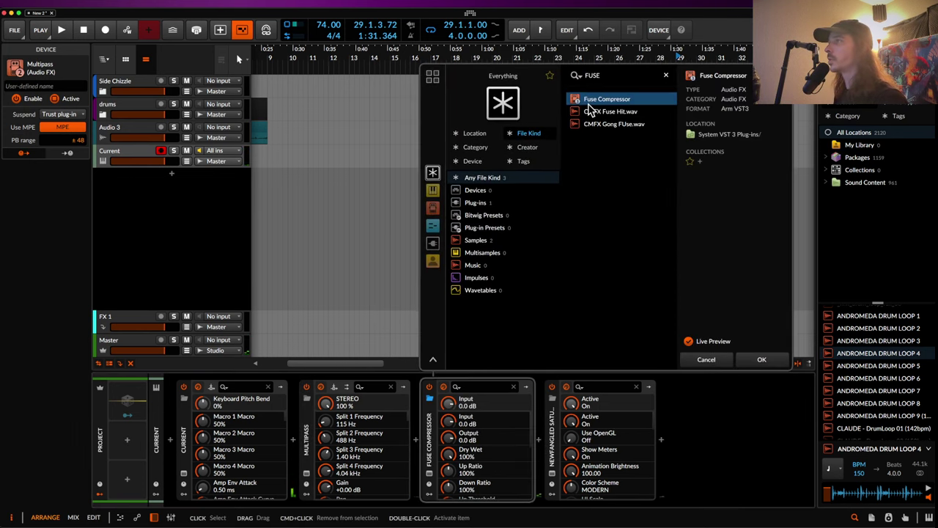
left_click(762, 359)
left_click(644, 173)
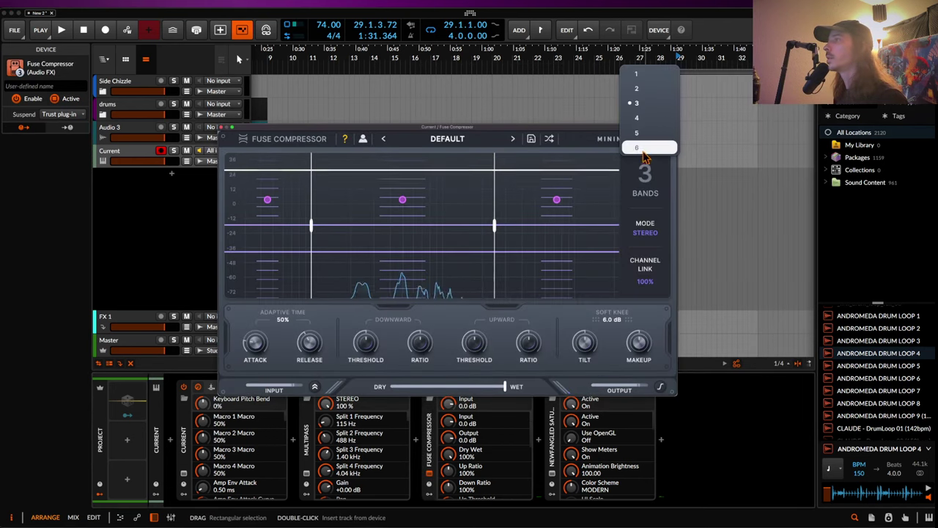
left_click(642, 148)
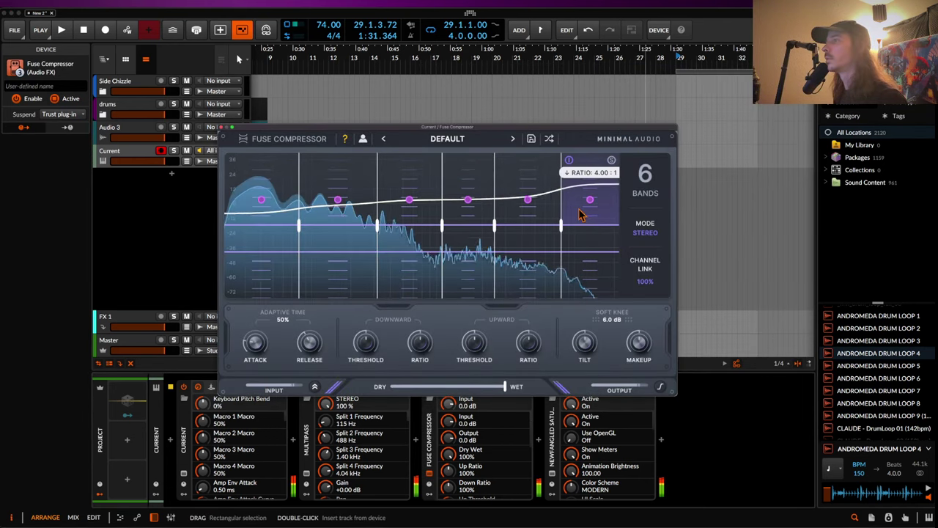
- In Fuse Compressor, raise both thresholds, set the downward ratio to 160% and upward ratio to 130%, and enable the output clipper
left_click_drag(375, 342, 370, 320)
left_click_drag(417, 339, 420, 317)
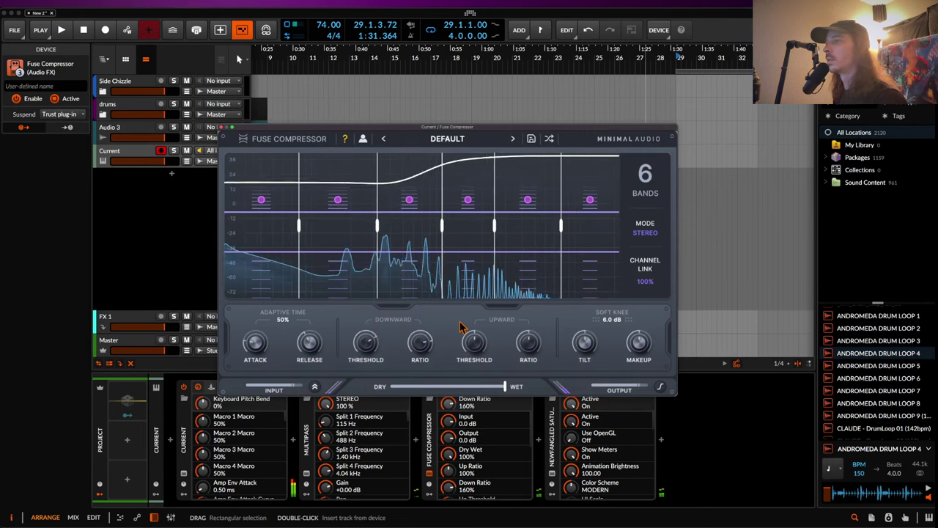
left_click_drag(472, 340, 472, 328)
left_click_drag(526, 340, 527, 334)
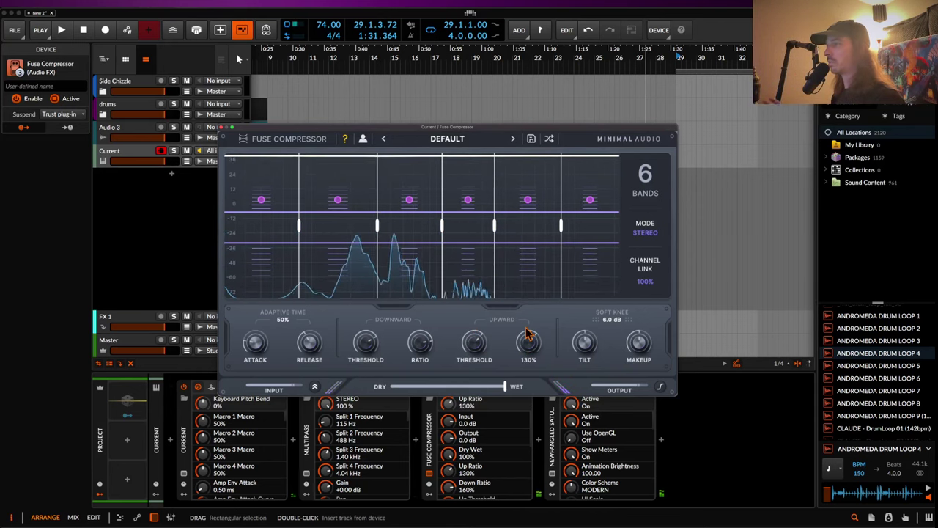
left_click(660, 387)
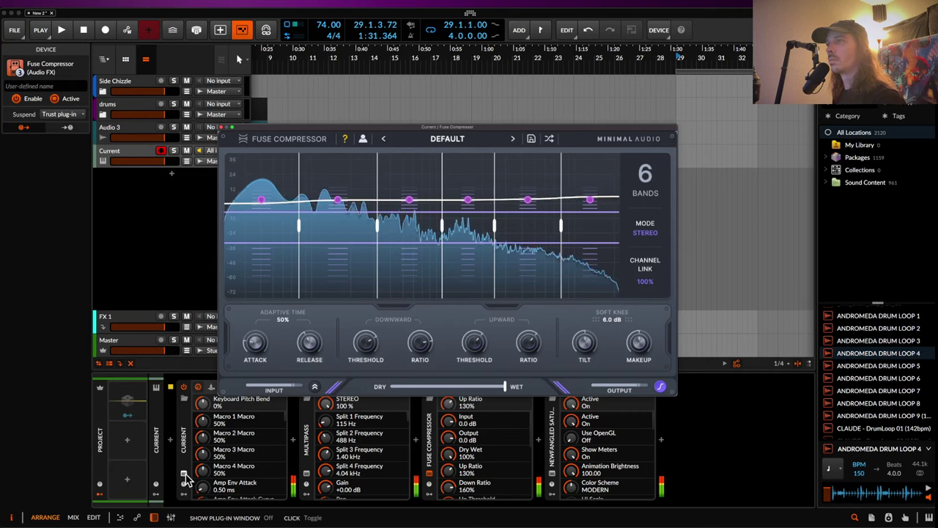
- Bring up Current to audition the compressed bass, and close the Current and Fuse Compressor windows
left_click(184, 475)
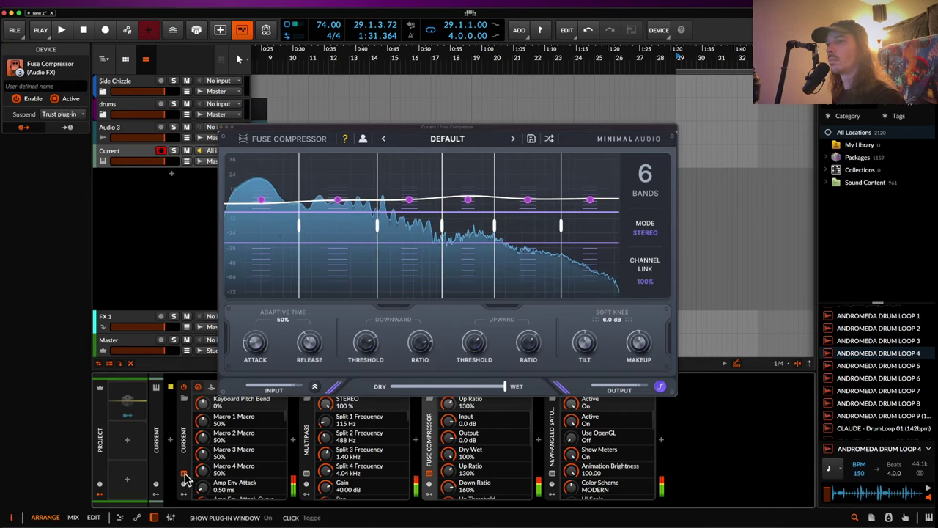
left_click(184, 476)
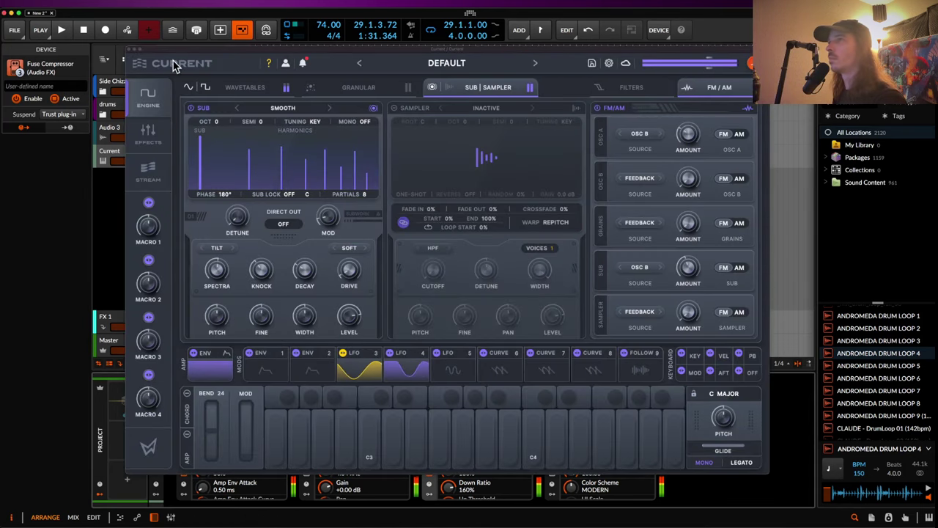
left_click(130, 53)
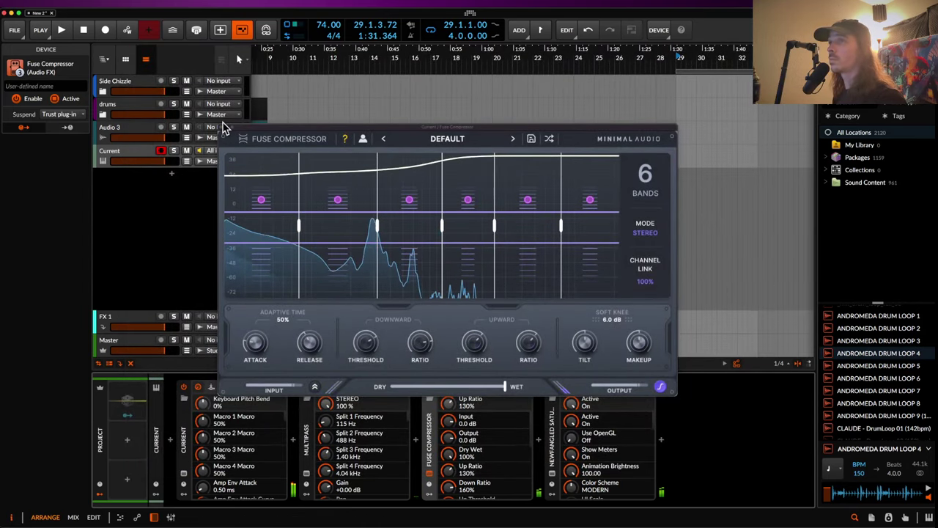
mouse_move(224, 132)
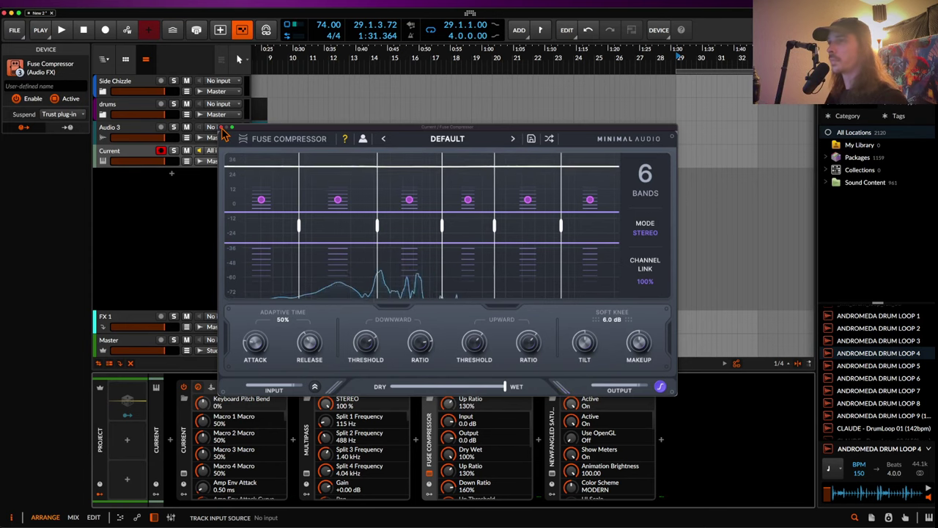
left_click(222, 128)
- Delete Multipass, Fuse Compressor and Newfangled Saturate from the chain, leaving only Current
left_click(304, 425)
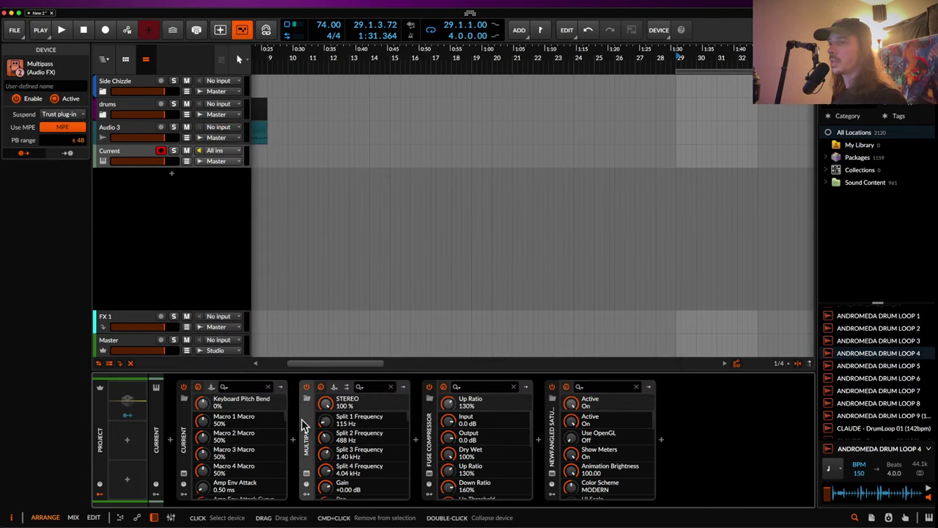
left_click(429, 423, "super")
key("Delete")
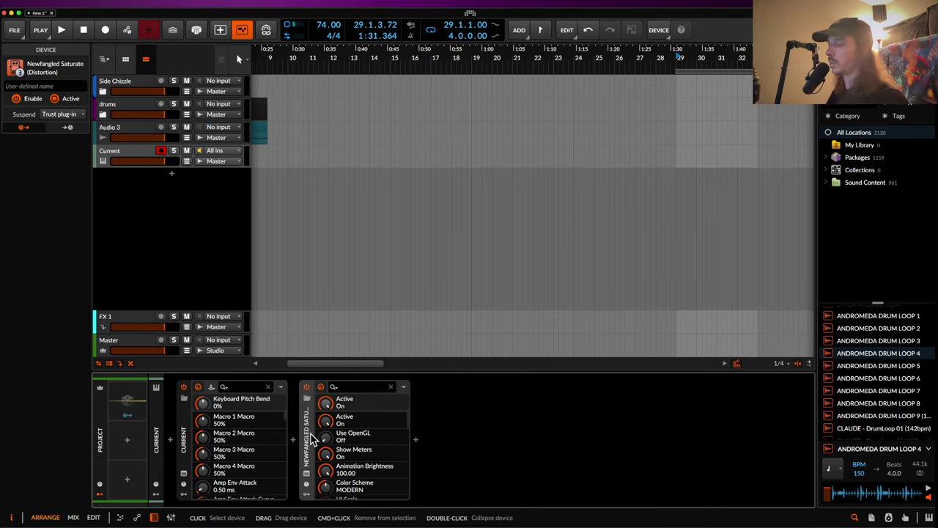
key("Delete")
- Reopen Current and review its granular and wavetable engines, including OSC A's Position control
left_click(184, 474)
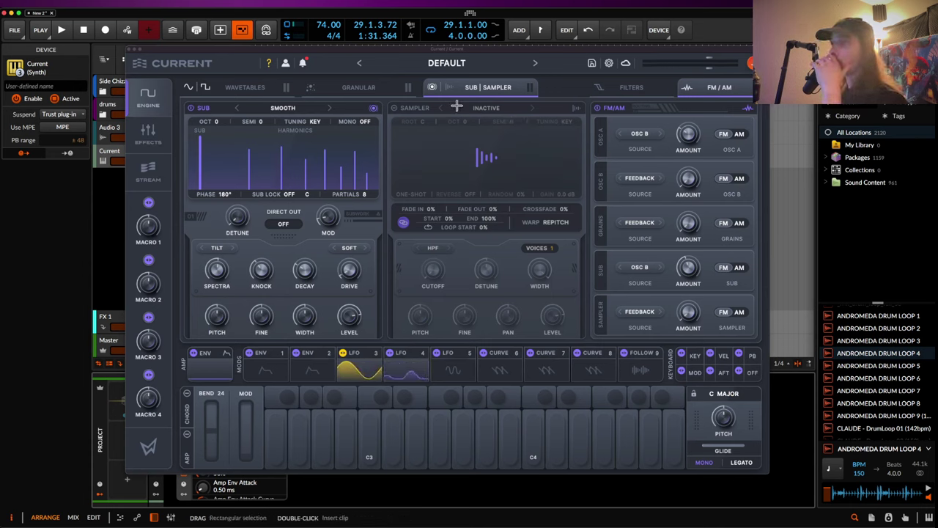
left_click(357, 91)
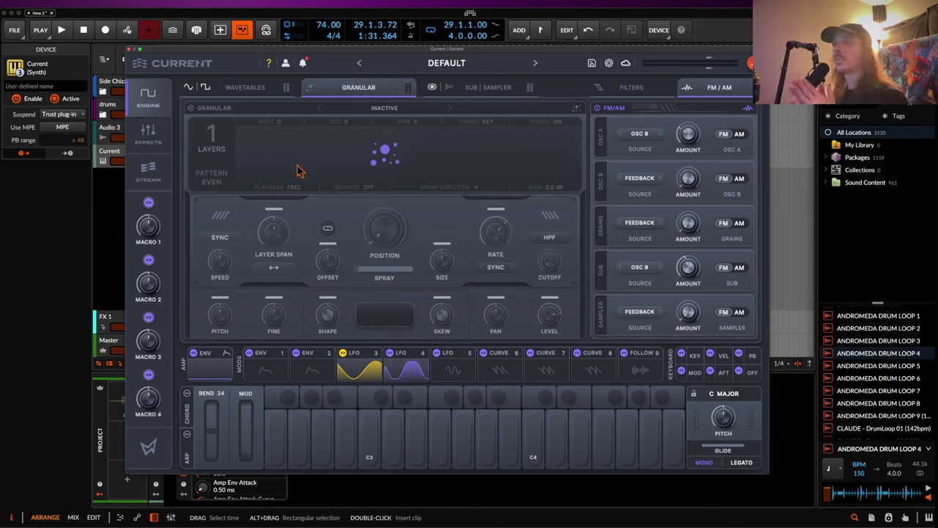
left_click(245, 91)
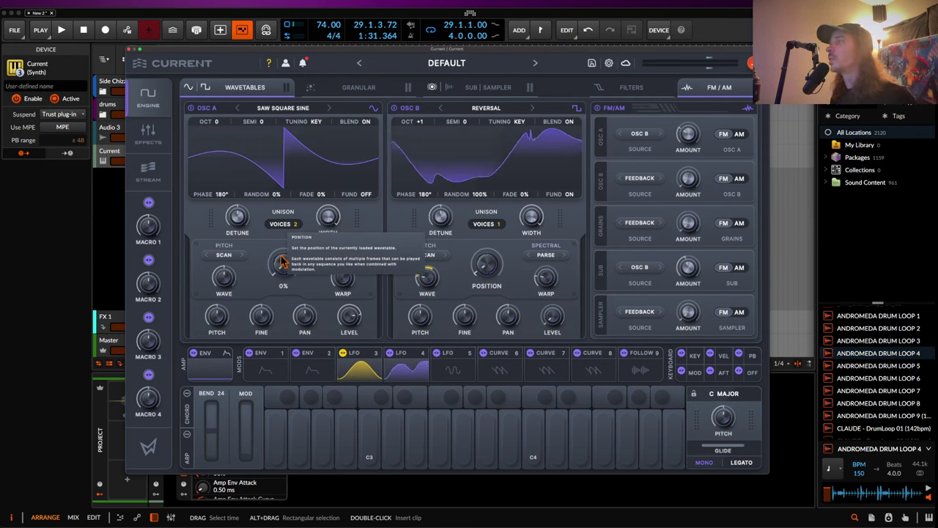
mouse_move(282, 261)
left_mouse_down()
mouse_move(283, 246)
mouse_move(279, 279)
left_mouse_up()
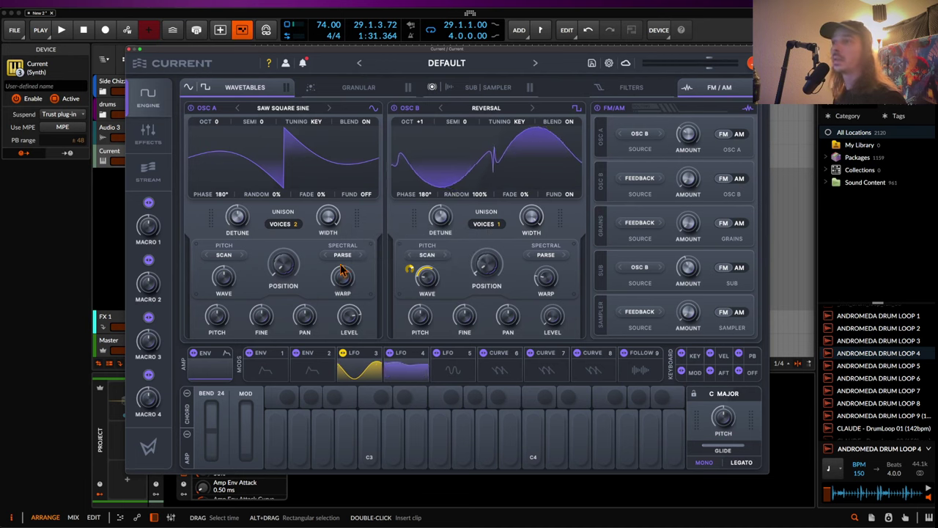
- Try out OSC A's spectral Warp, pitch Wave and Position controls on the Saw Square Sine wavetable
left_click_drag(342, 271, 338, 225)
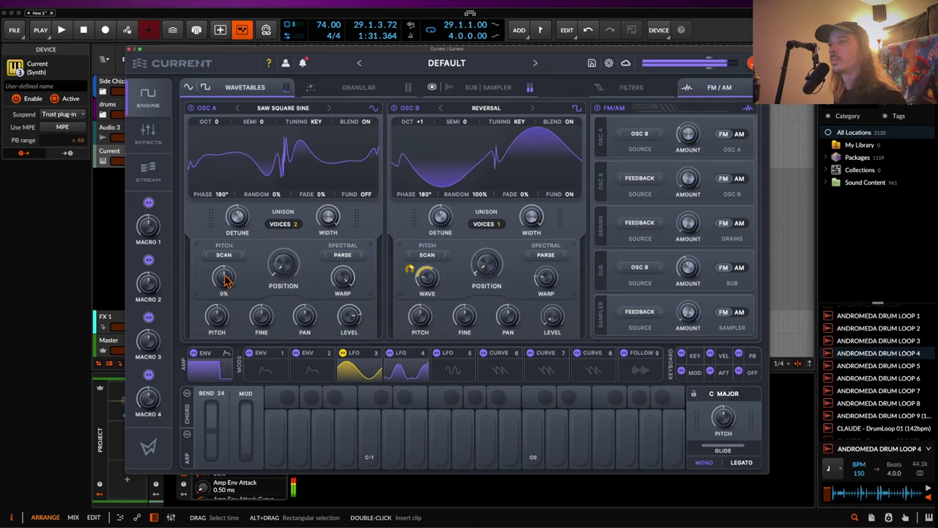
mouse_move(225, 280)
left_mouse_down()
mouse_move(227, 307)
mouse_move(230, 242)
mouse_move(233, 274)
left_mouse_up()
left_click_drag(346, 278, 332, 299)
left_click_drag(283, 265, 298, 171)
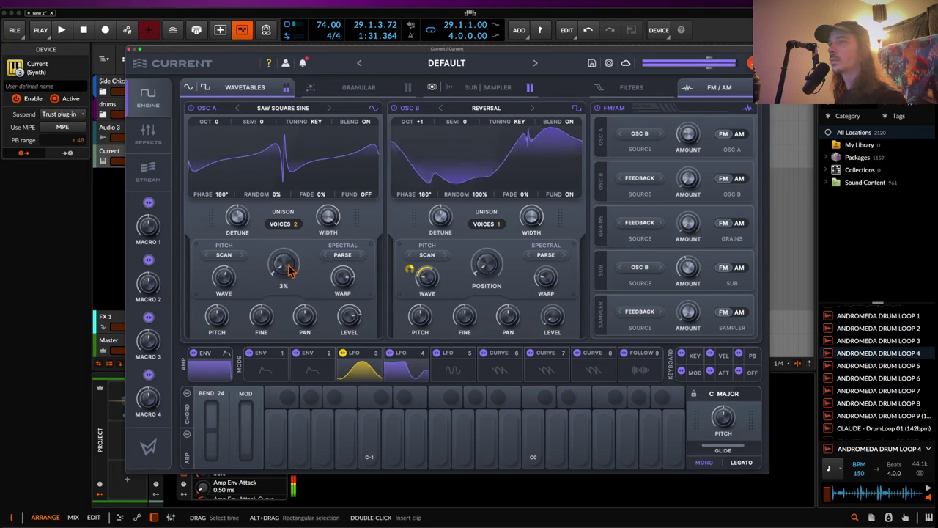
- Load the FM Heat wavetable from Analog Edge into OSC A and set its Position to 64%
left_click(281, 109)
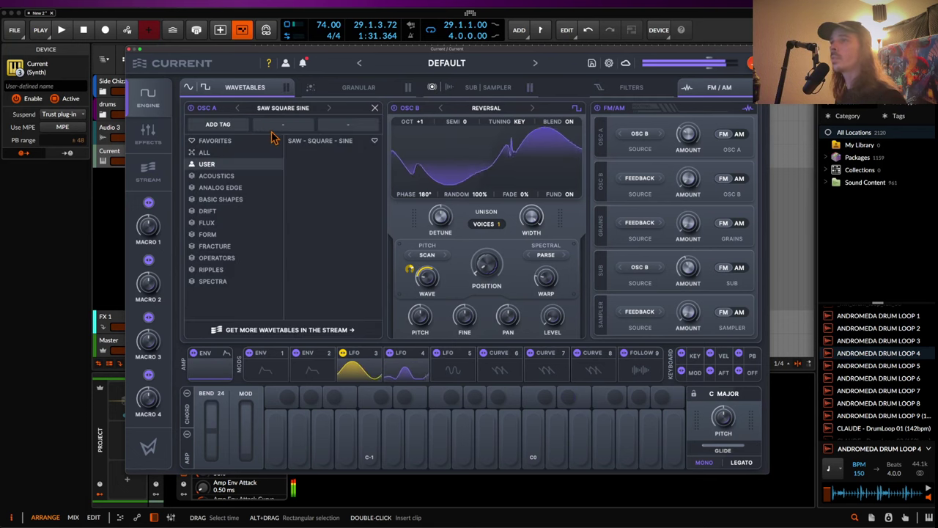
left_click(220, 189)
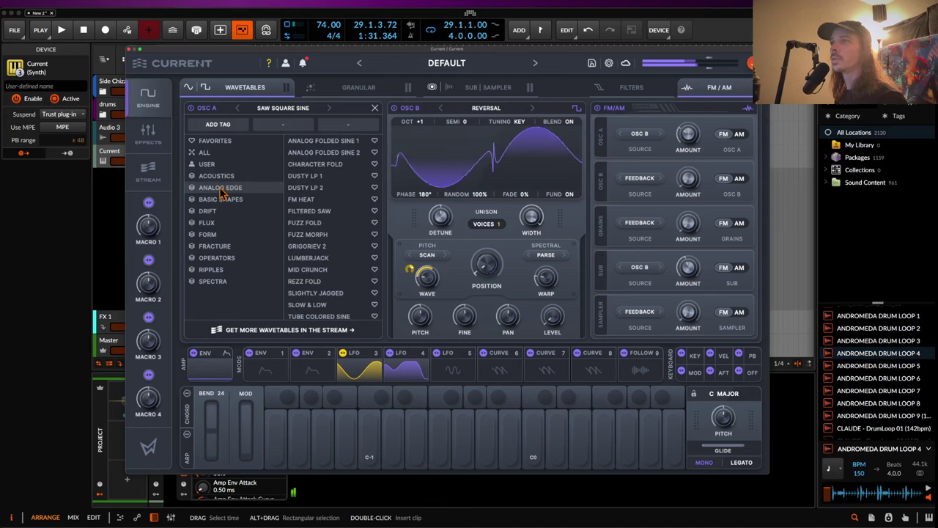
left_click(311, 200)
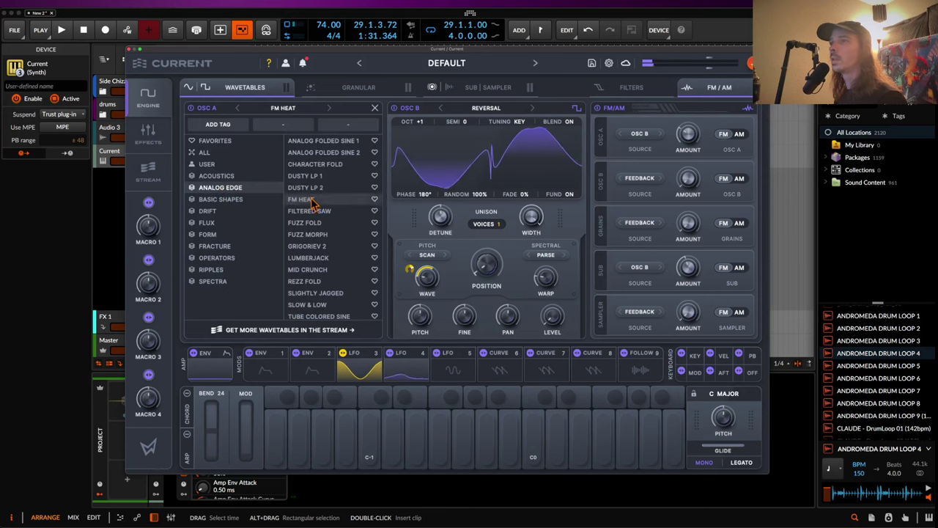
left_click(374, 110)
left_click_drag(281, 275, 282, 210)
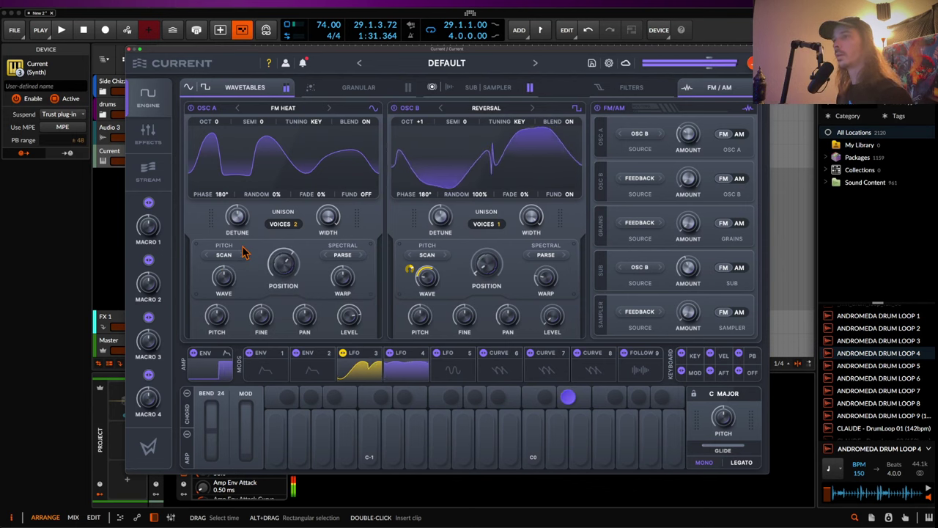
mouse_move(283, 256)
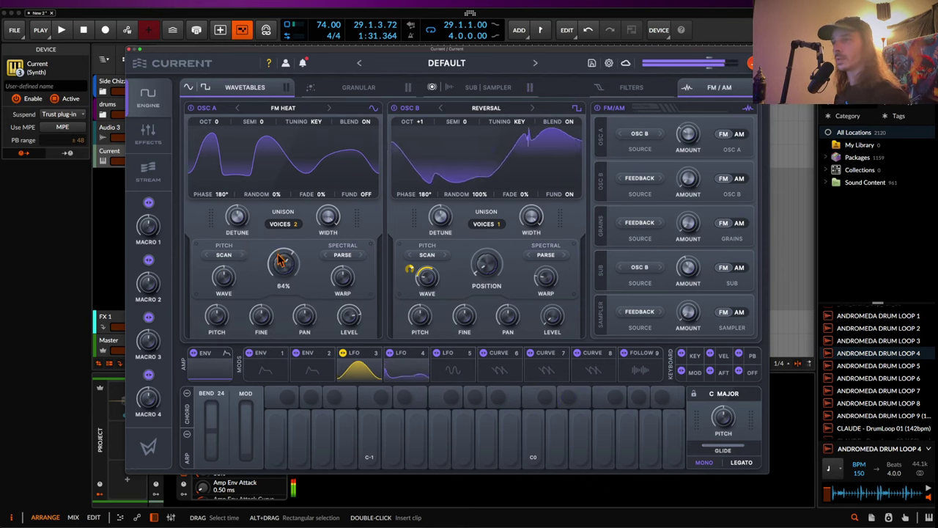
- Raise OSC A's spectral Warp, then fine-tune its pitch Wave and the amount of FM from OSC B
mouse_move(341, 284)
left_mouse_down()
mouse_move(335, 256)
mouse_move(326, 256)
left_mouse_up()
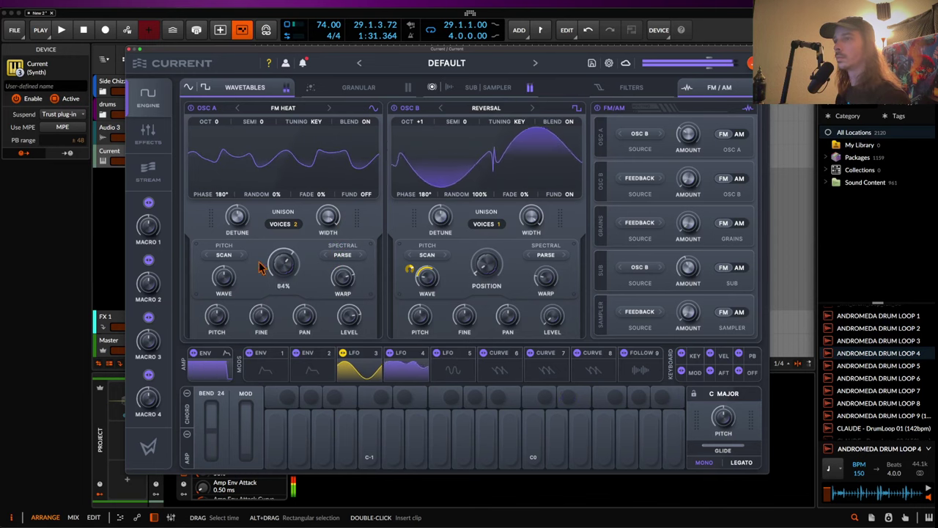
mouse_move(224, 277)
left_mouse_down()
mouse_move(220, 250)
mouse_move(218, 316)
mouse_move(228, 269)
left_mouse_up()
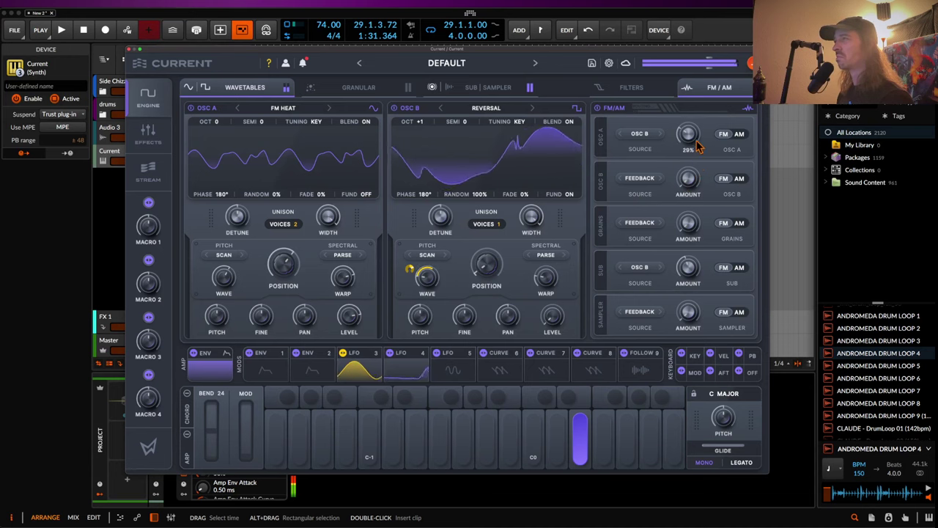
left_click_drag(697, 146, 685, 109)
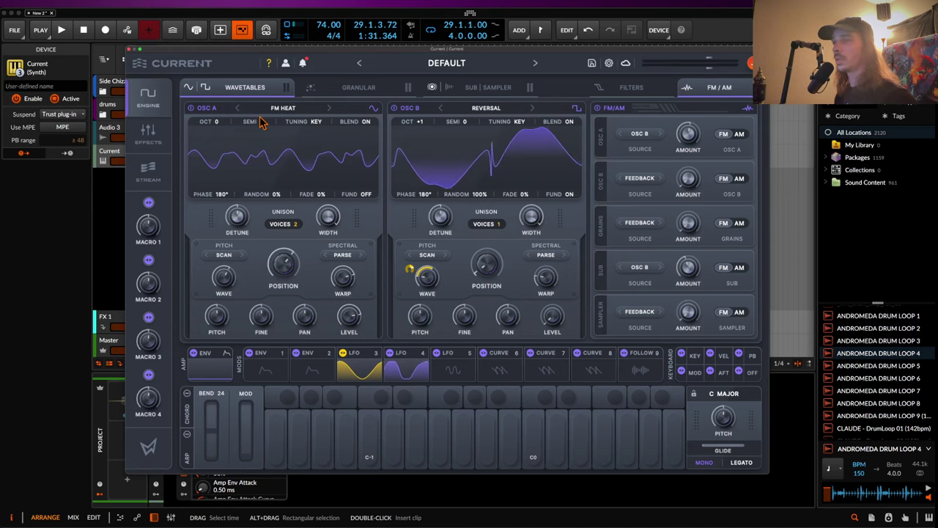
- Review the effects chain, examining Ripple Phaser, Morph EQ, the second Rift Distortion, Cluster Delay, Flex Chorus and Hybrid Filter
left_click(149, 134)
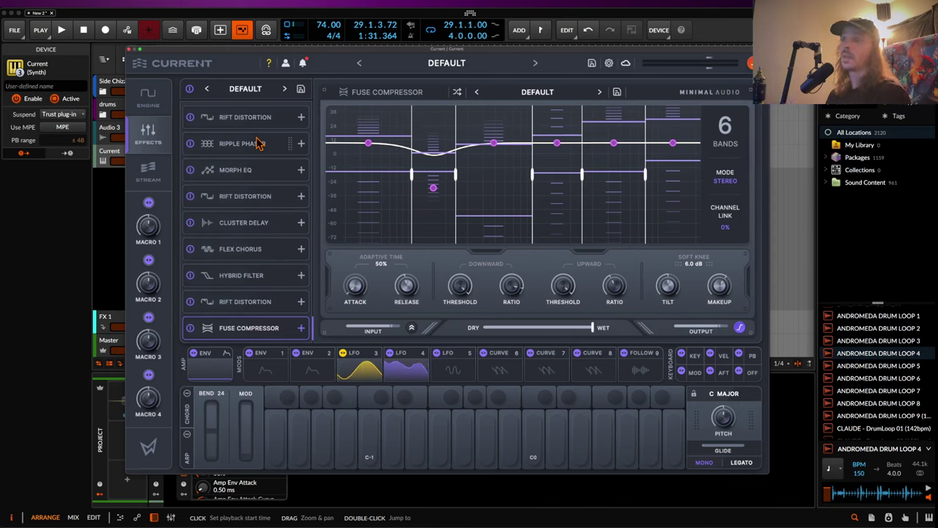
left_click(258, 145)
left_click(249, 170)
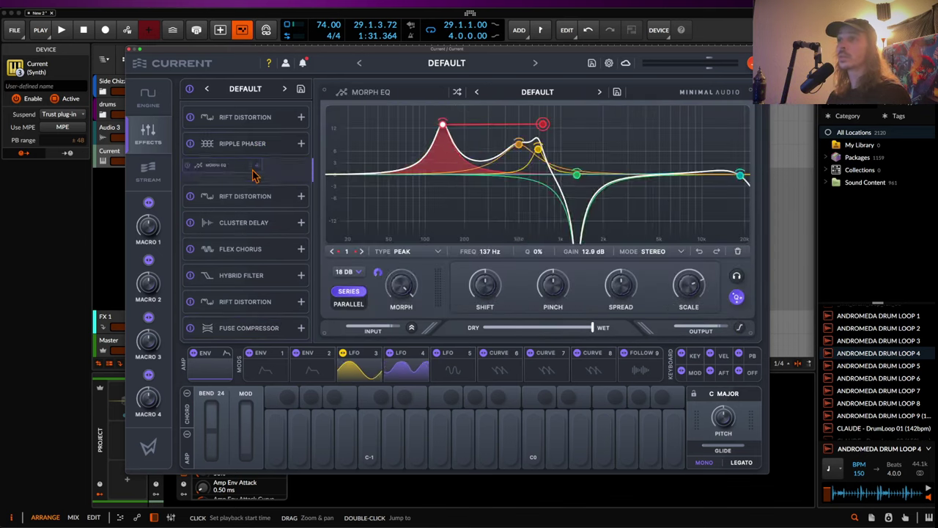
left_click(251, 202)
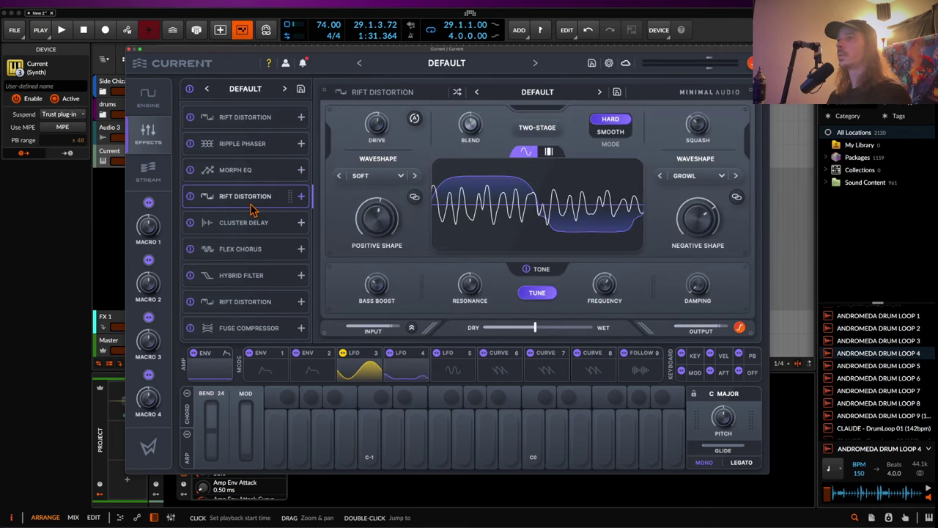
left_click(253, 232)
left_click(256, 251)
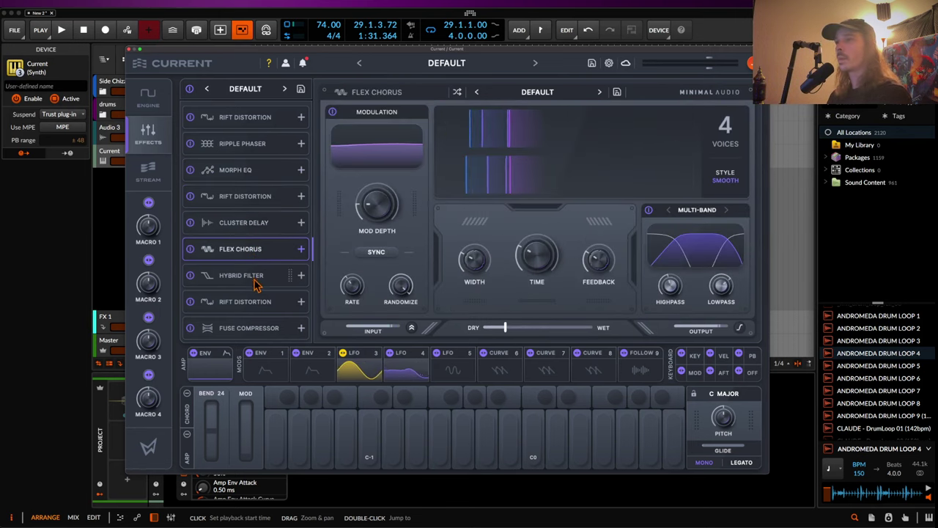
left_click(255, 281)
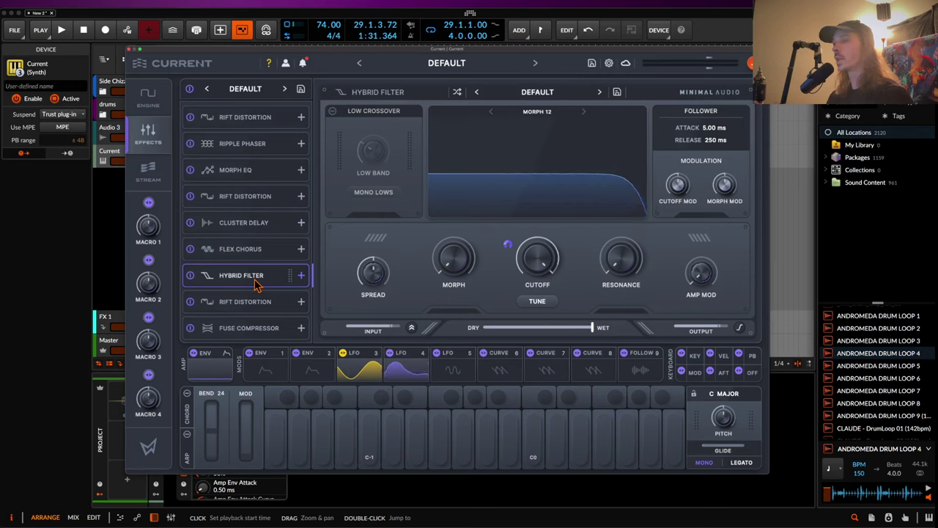